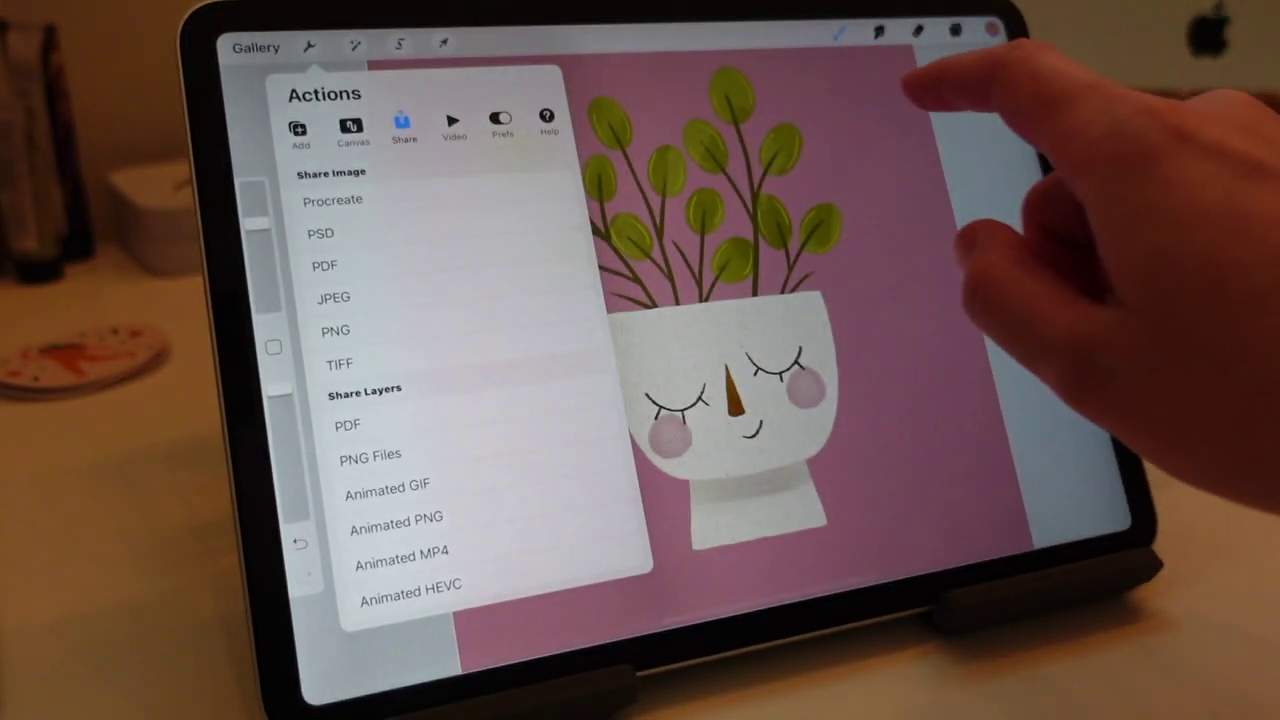
# Step: Flatten the "New group" layer group containing the plant pot artwork into a single layer
pyautogui.click(955, 31)
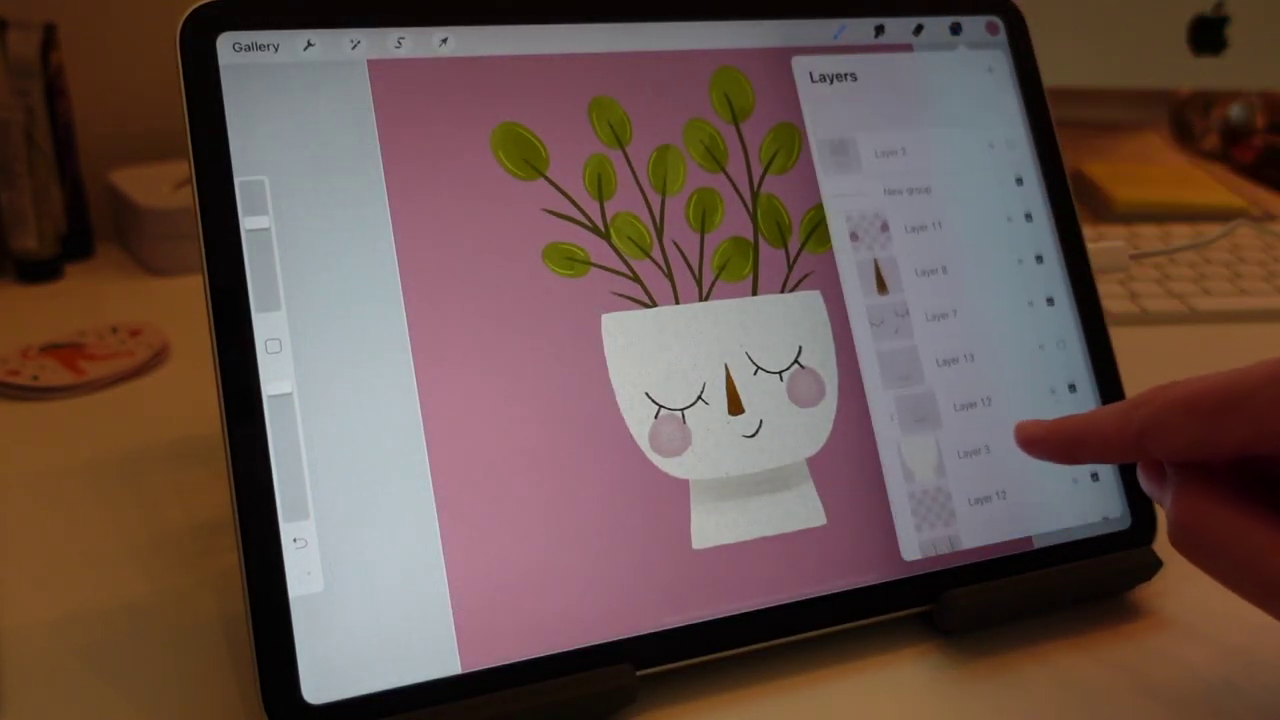
pyautogui.scroll(5, 960, 300)
pyautogui.click(1000, 160)
pyautogui.click(950, 160)
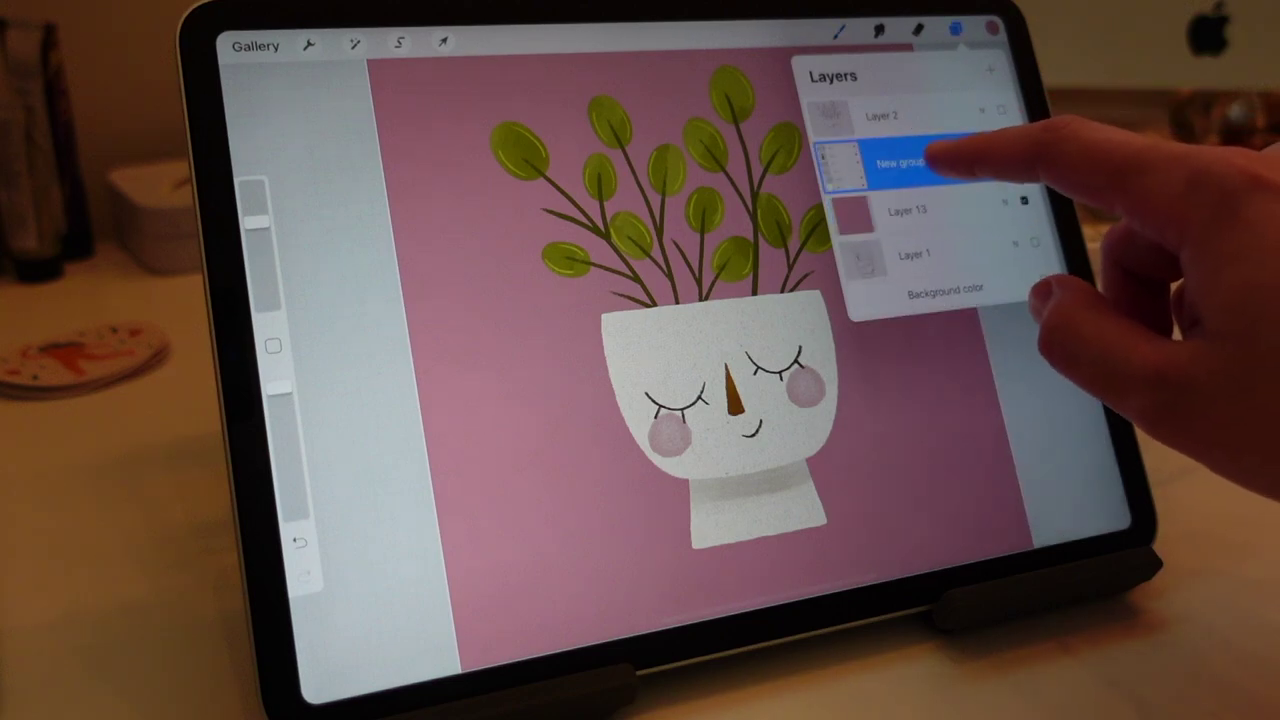
pyautogui.click(905, 160)
pyautogui.click(770, 154)
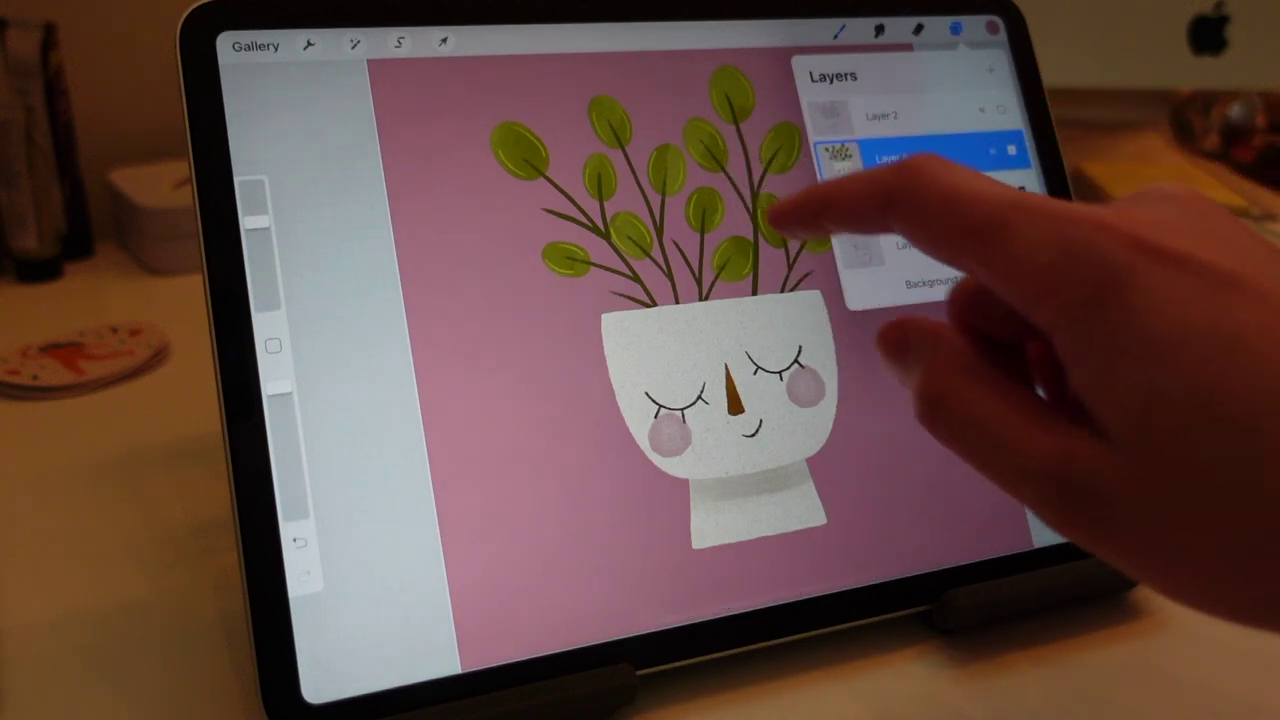
# Step: Share the artwork as a PSD and send it to the nearby computer
pyautogui.click(309, 46)
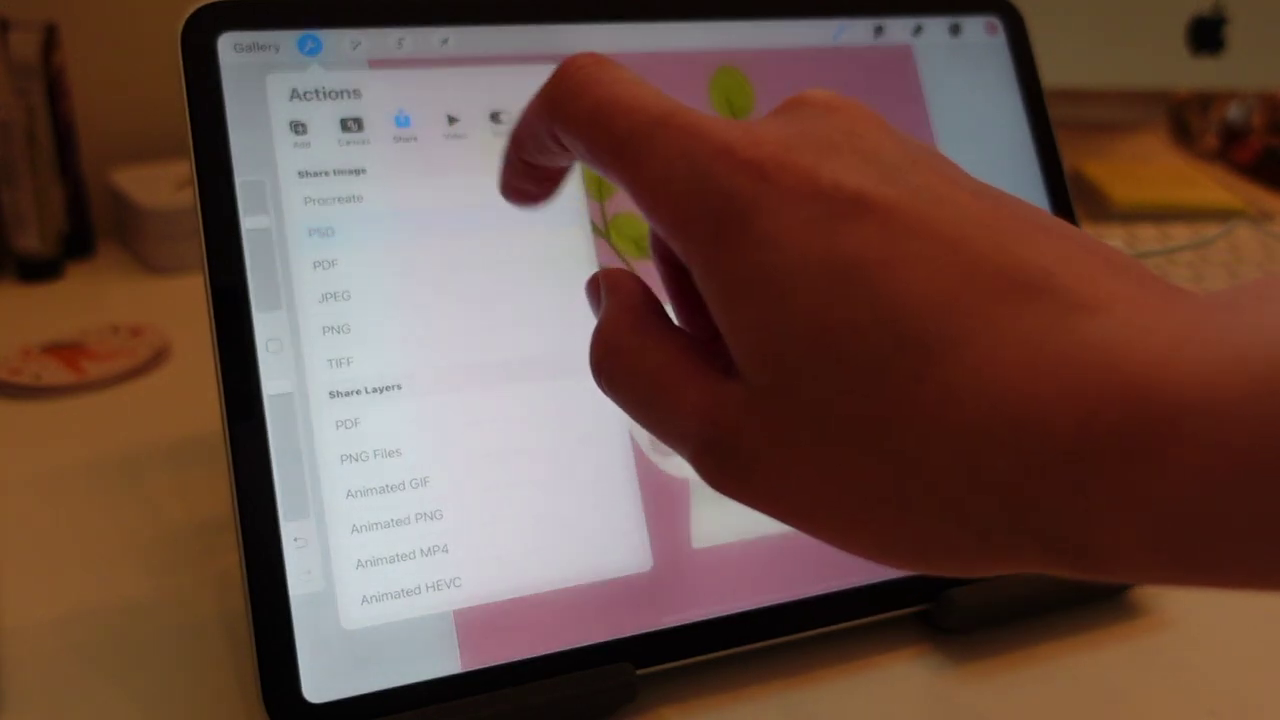
pyautogui.click(480, 200)
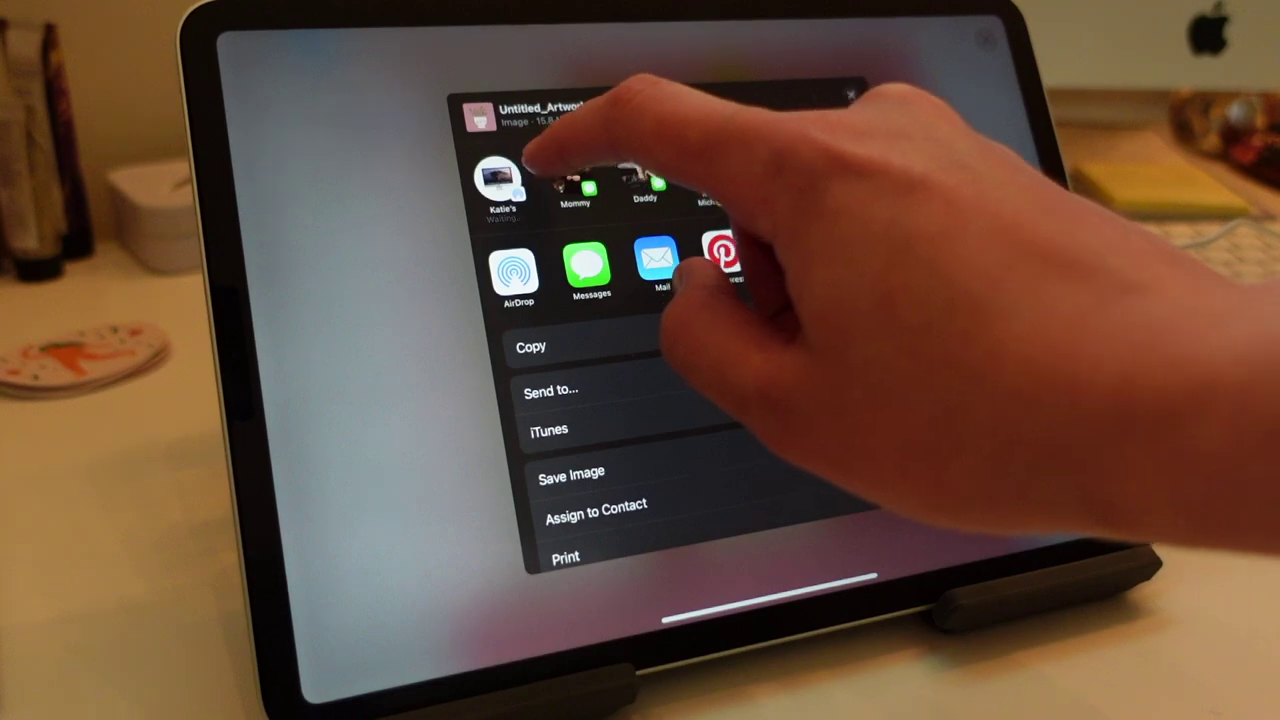
pyautogui.click(497, 178)
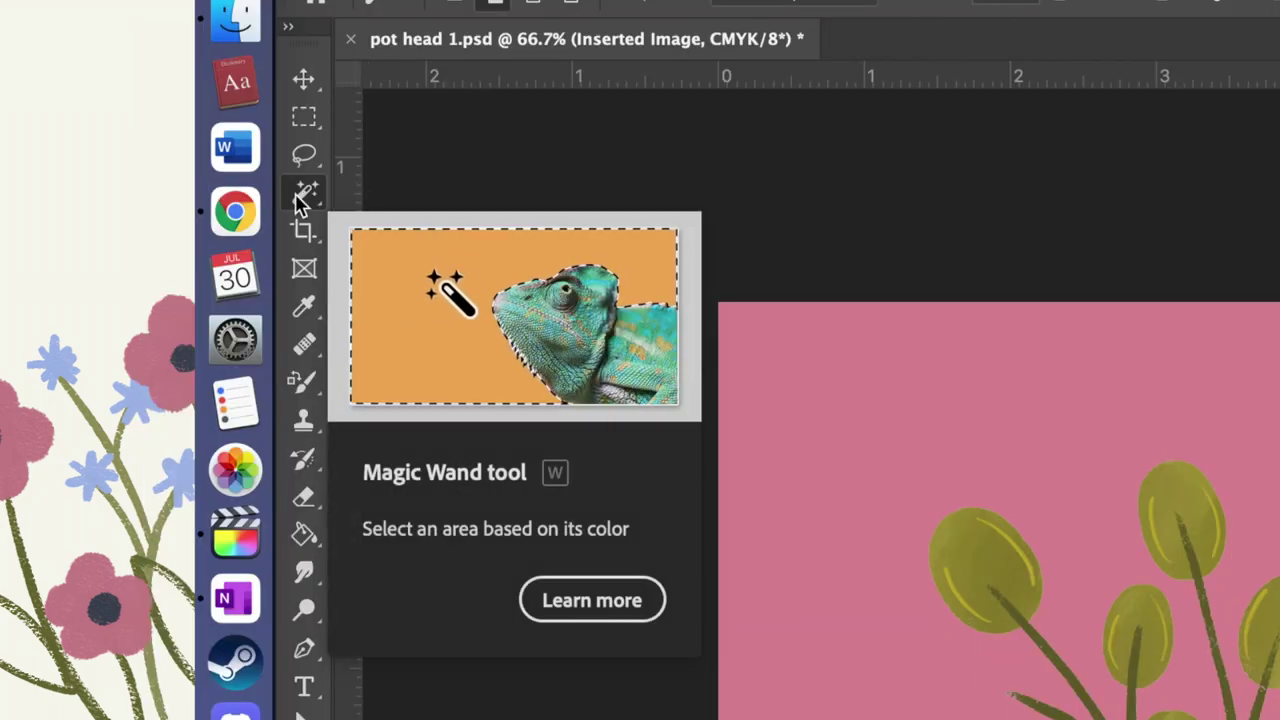
# Step: Select the pink background with the Magic Wand tool and invert the selection to isolate the plant and pot
pyautogui.rightClick(300, 195)
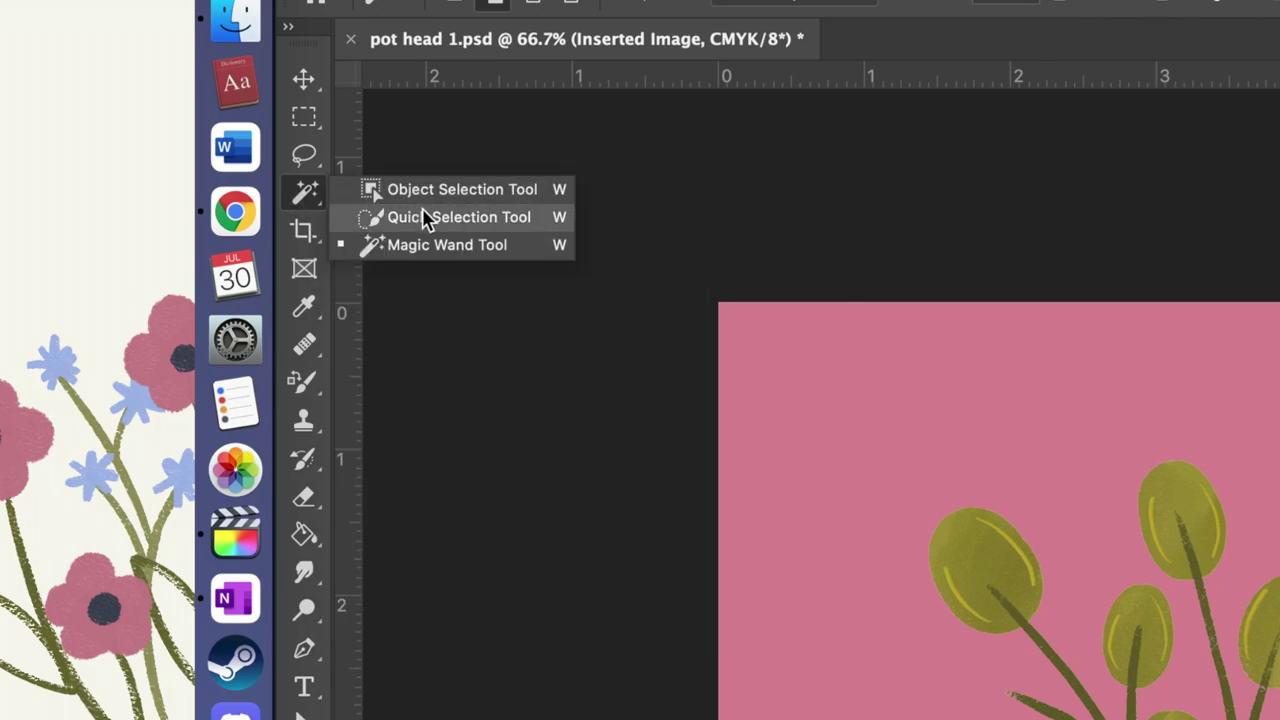
pyautogui.click(548, 250)
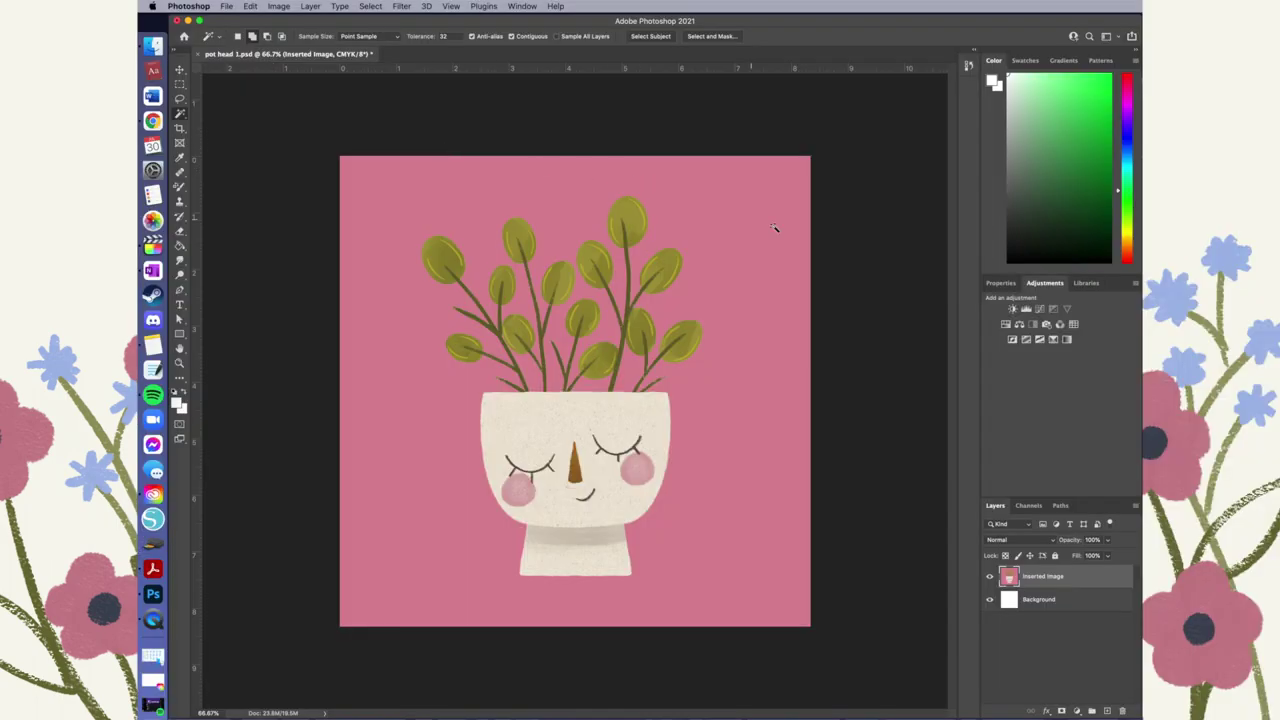
pyautogui.click(747, 295)
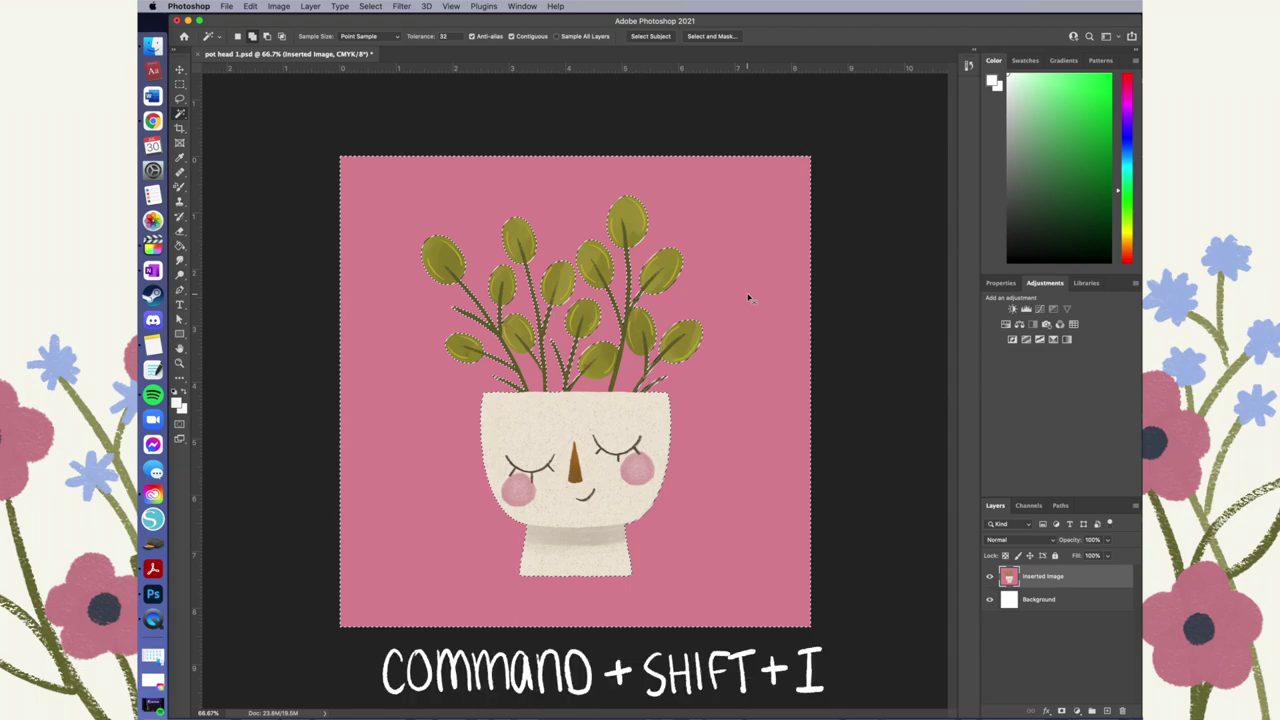
pyautogui.press('super+shift+i')
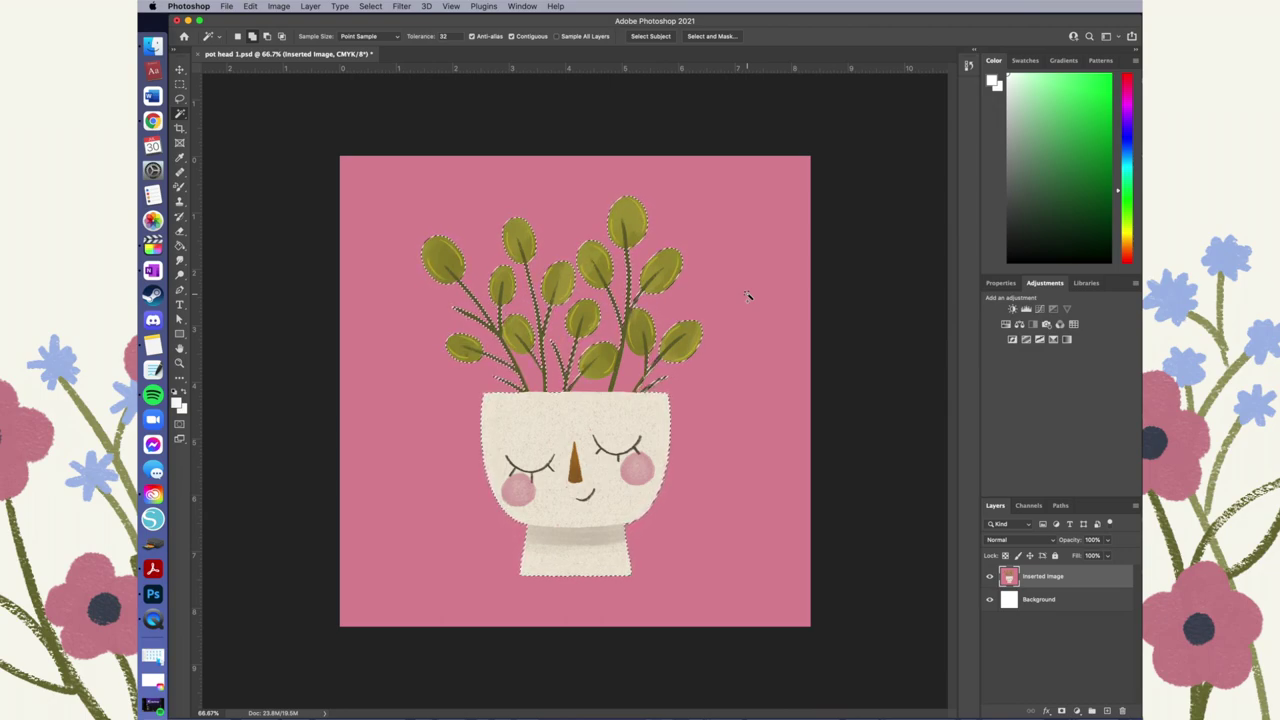
pyautogui.click(748, 298)
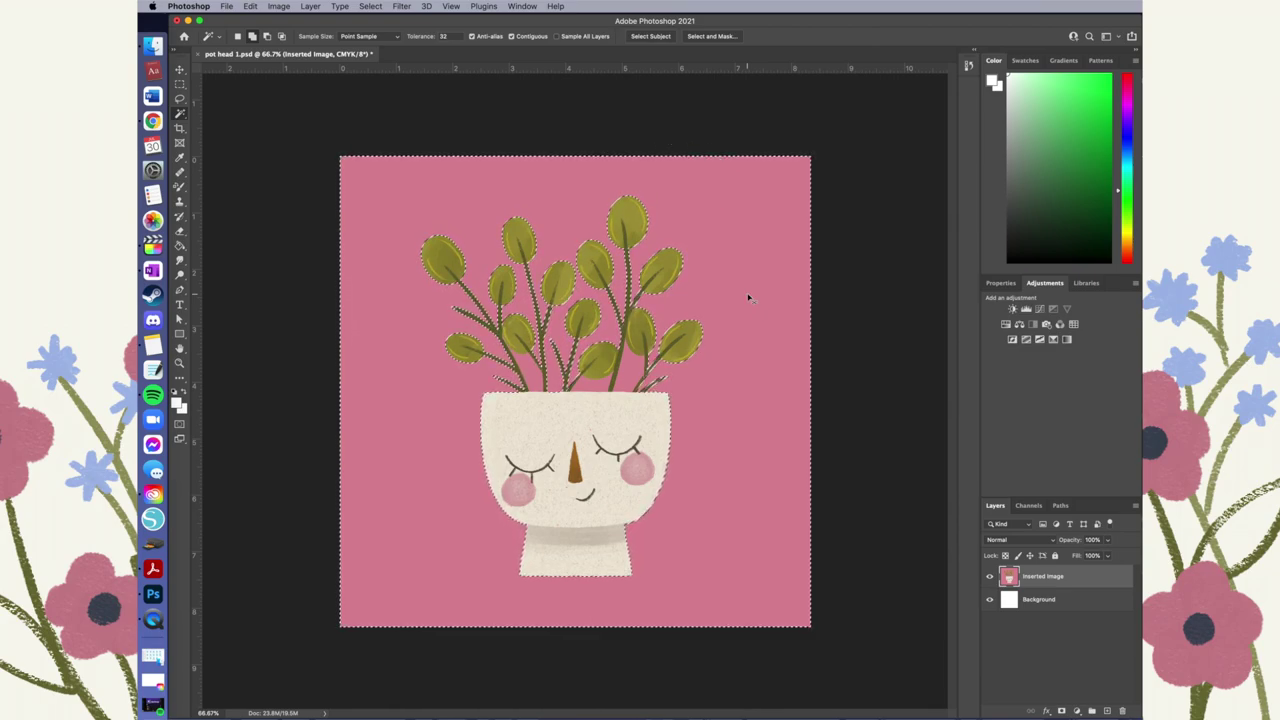
pyautogui.press('super+shift+i')
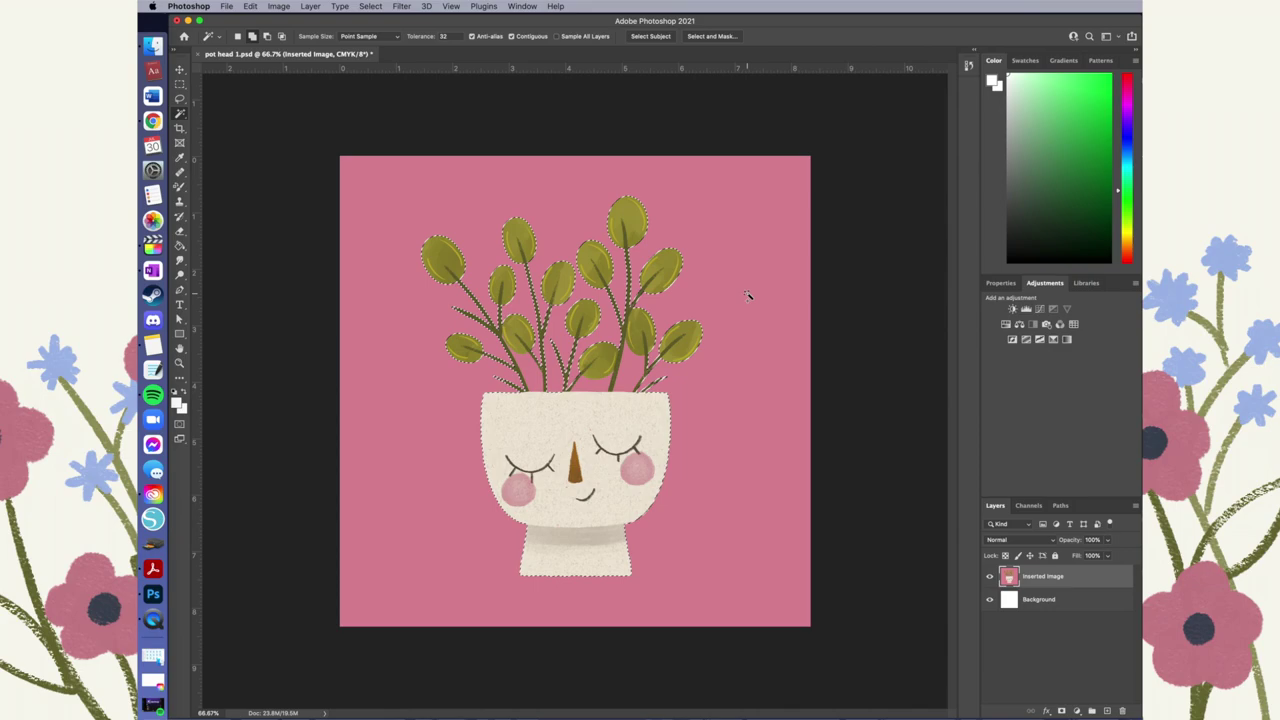
# Step: Expand the selection around the plant pot by 60 pixels
pyautogui.click(368, 6)
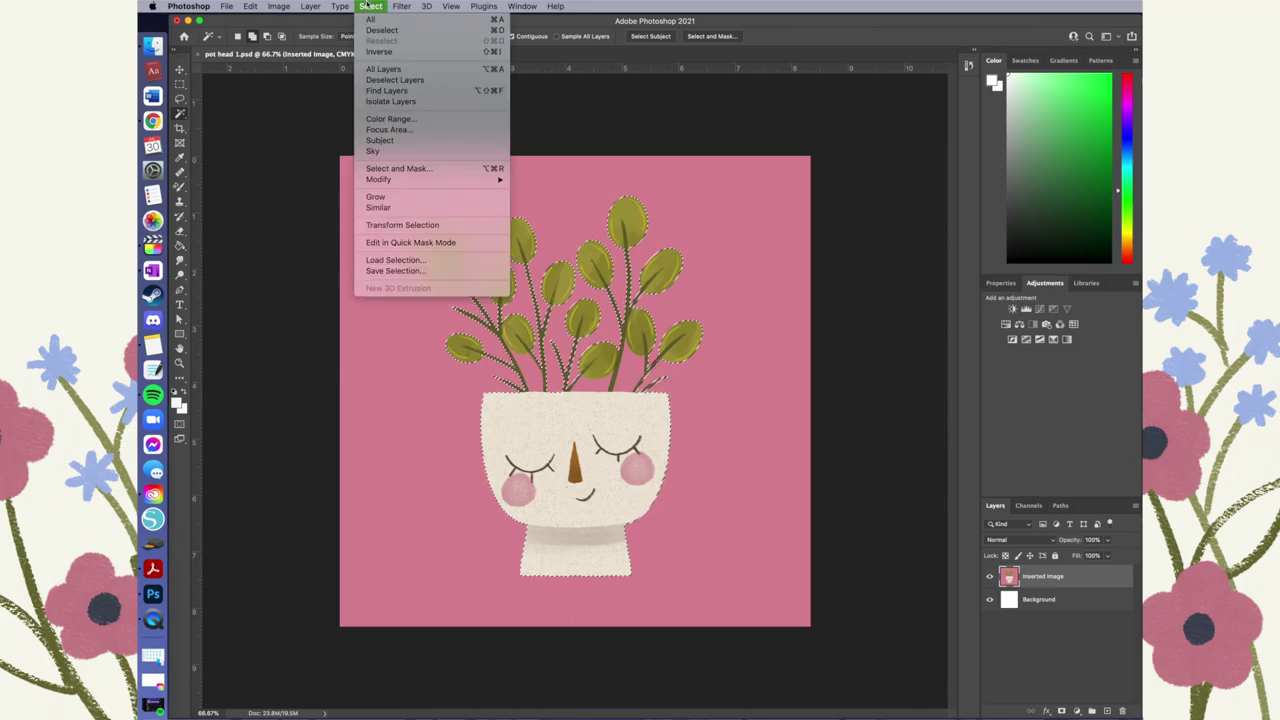
pyautogui.moveTo(436, 182)
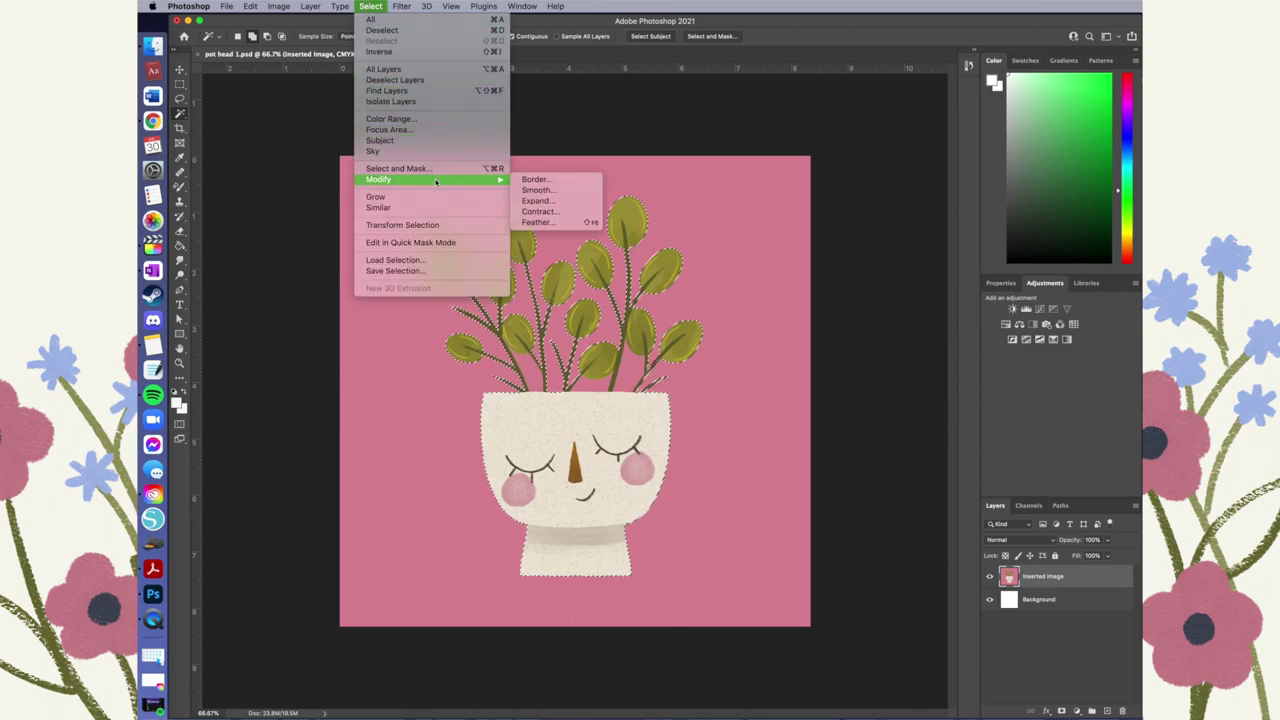
pyautogui.click(586, 203)
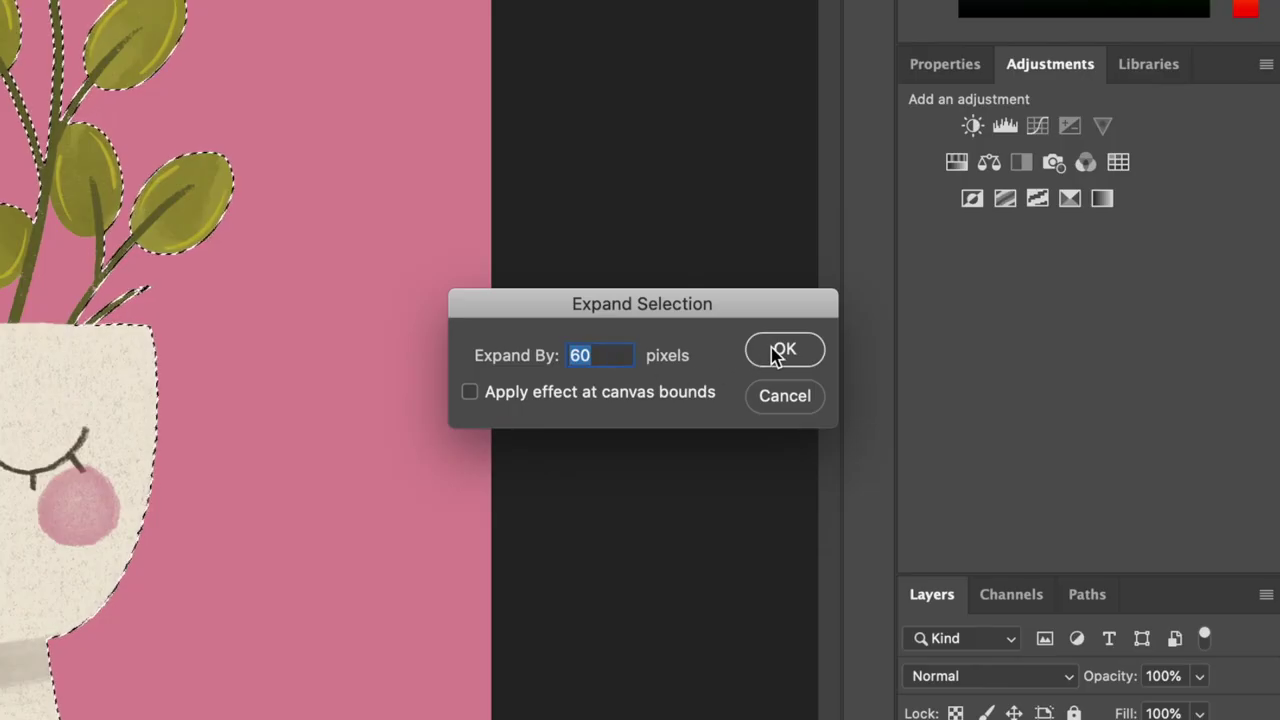
pyautogui.click(932, 403)
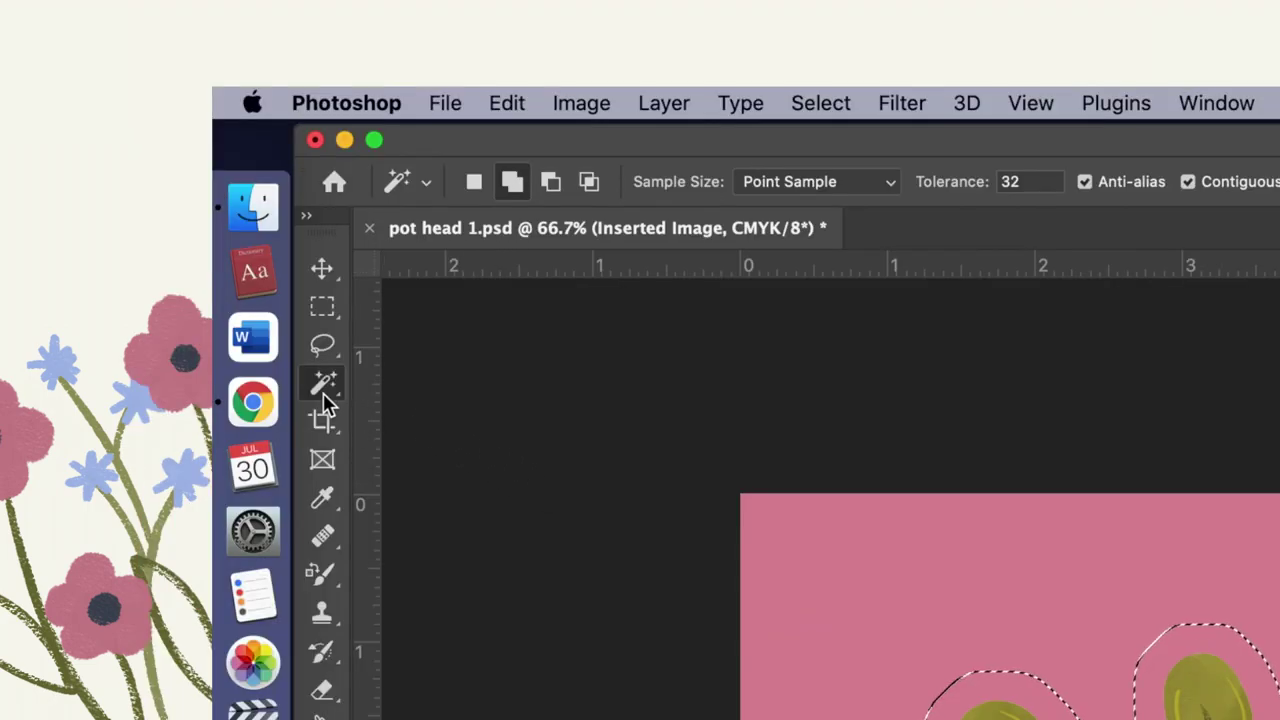
# Step: Smooth the sharp notches in the selection outline around the leaves with the Quick Selection tool, undoing the last two edits
pyautogui.moveTo(322, 400); pyautogui.dragTo(367, 405)
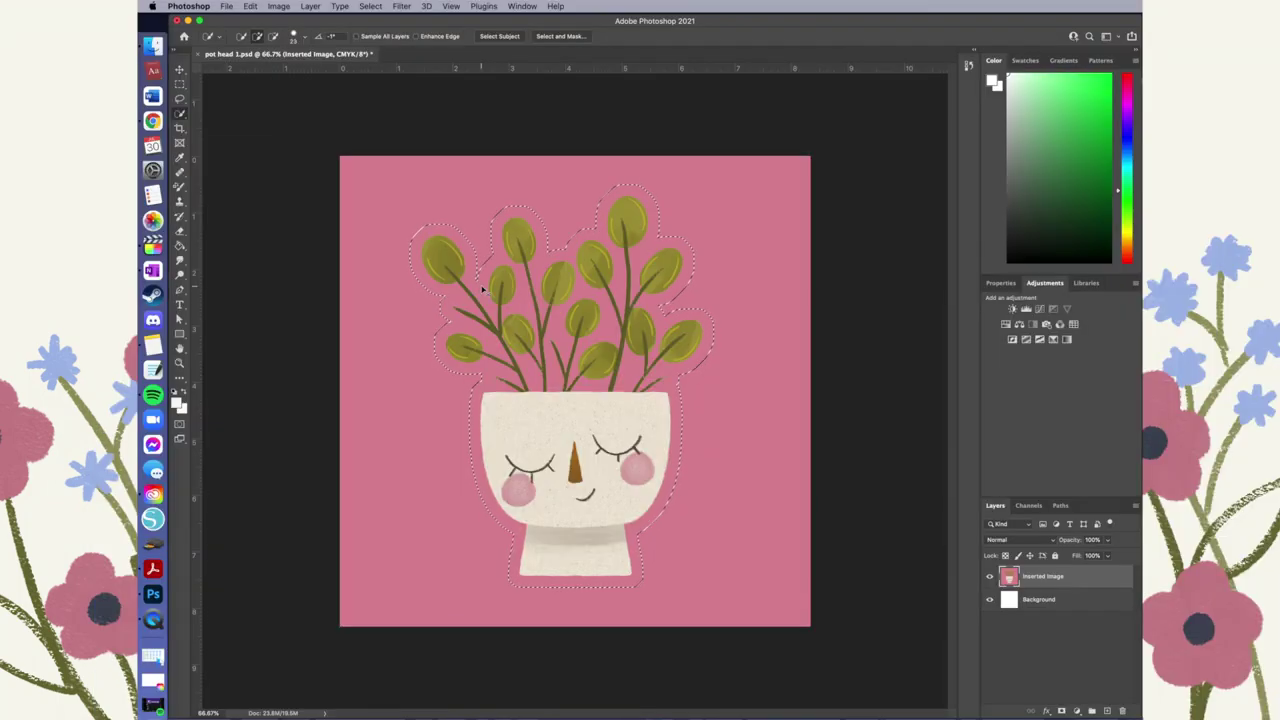
pyautogui.press('super+plus')
pyautogui.press('super+plus')
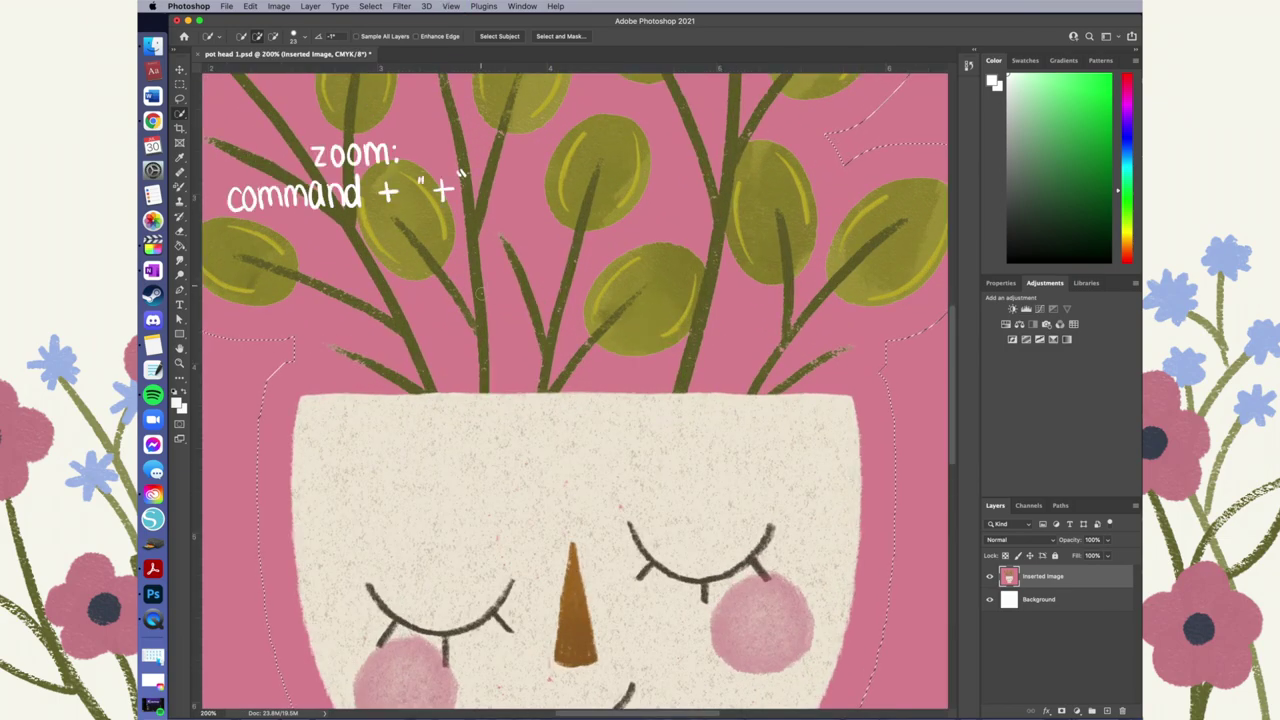
pyautogui.hscroll(-5, 575, 390)
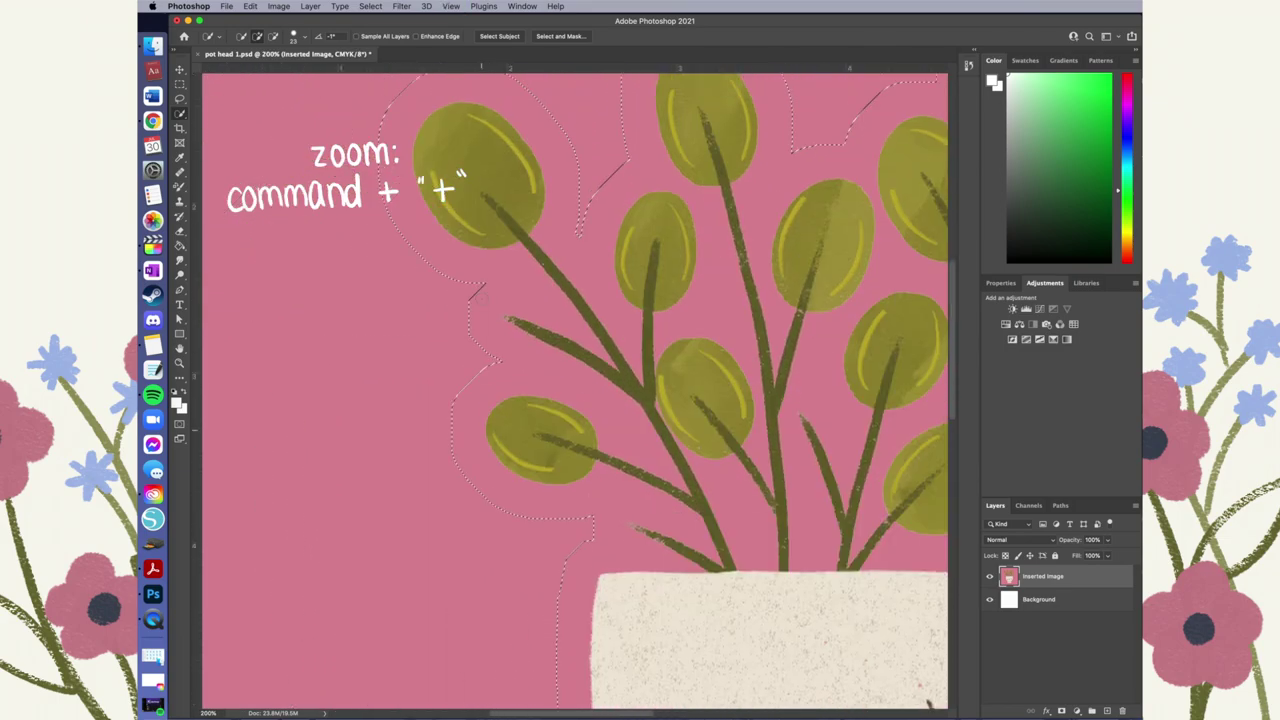
pyautogui.scroll(5, 575, 390)
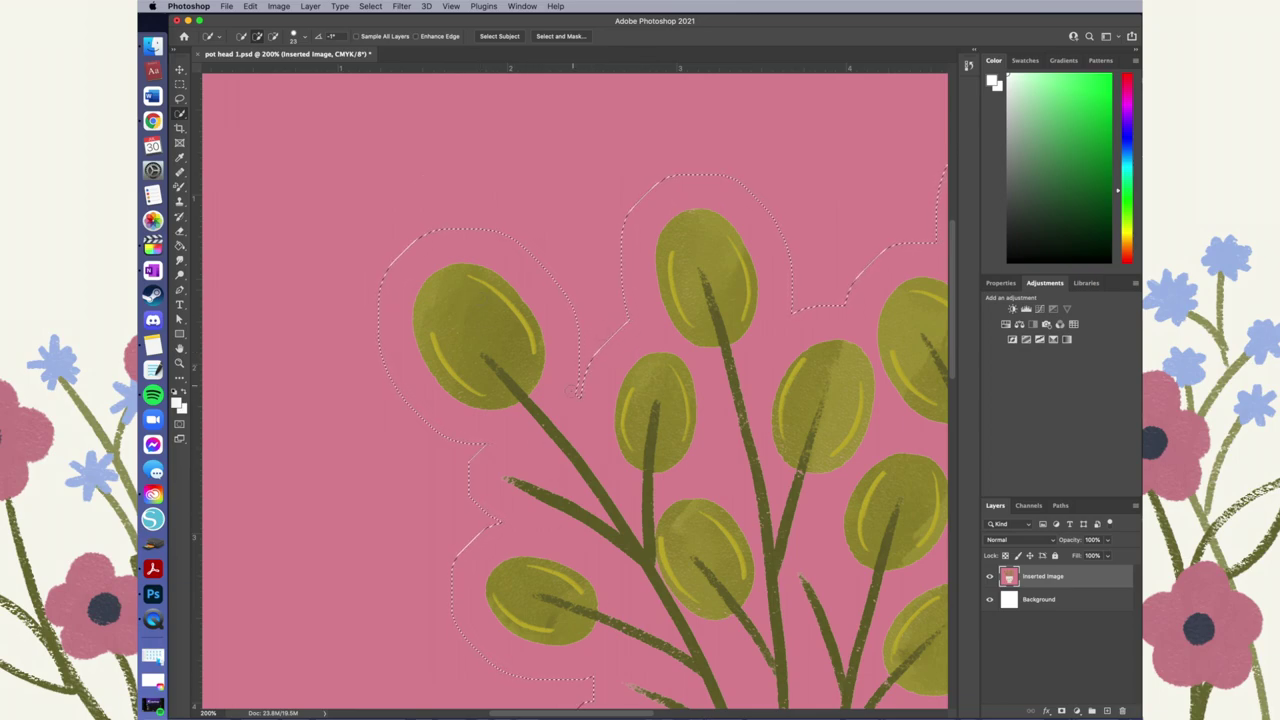
pyautogui.keyDown('alt'); pyautogui.click(588, 378); pyautogui.keyUp('alt')
pyautogui.keyDown('alt'); pyautogui.click(620, 338); pyautogui.keyUp('alt')
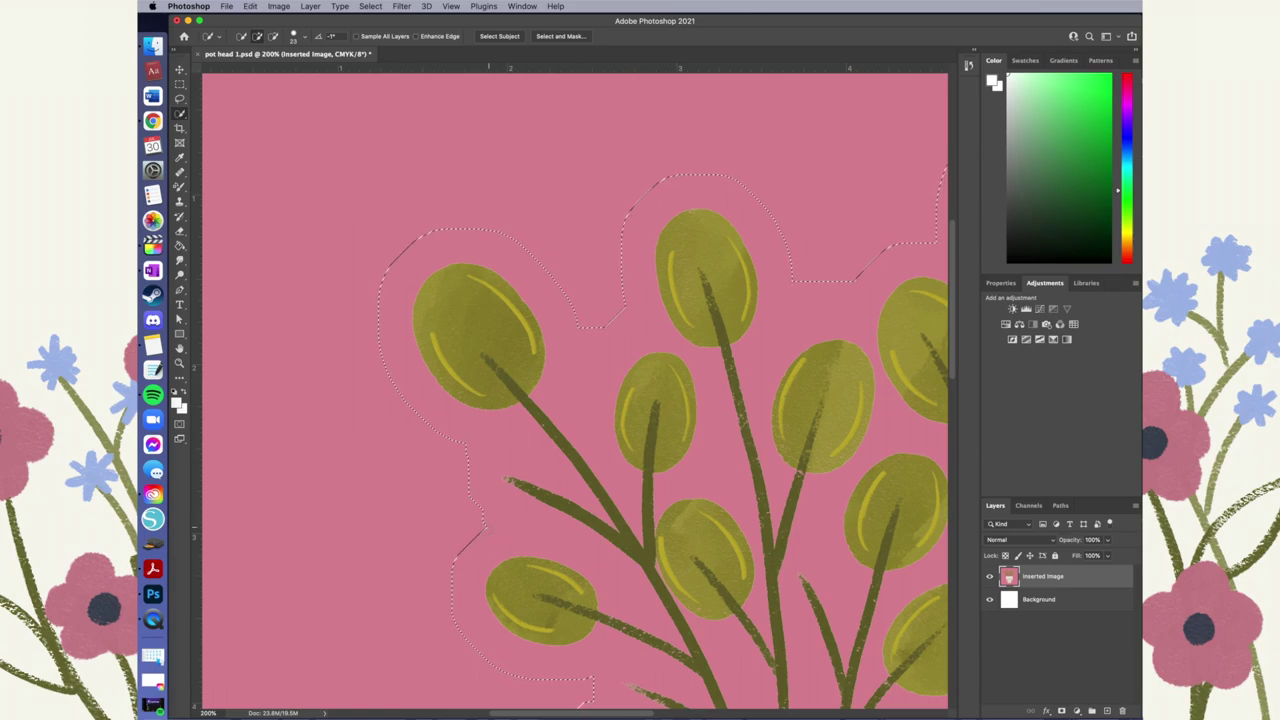
pyautogui.press('super+z')
pyautogui.press('super+z')
# Step: Examine the selection outline around the leaves and pot for remaining sharp corners
pyautogui.scroll(-5, 590, 530)
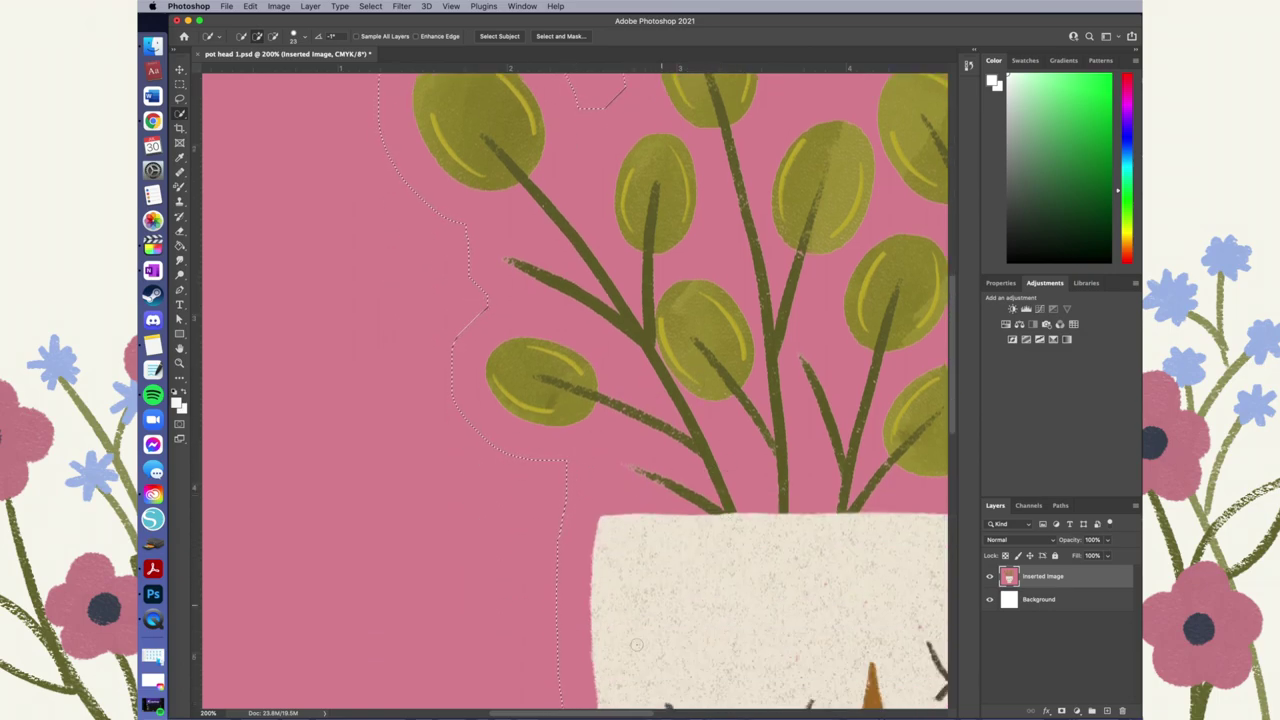
pyautogui.hscroll(5, 583, 460)
pyautogui.hscroll(5, 645, 707)
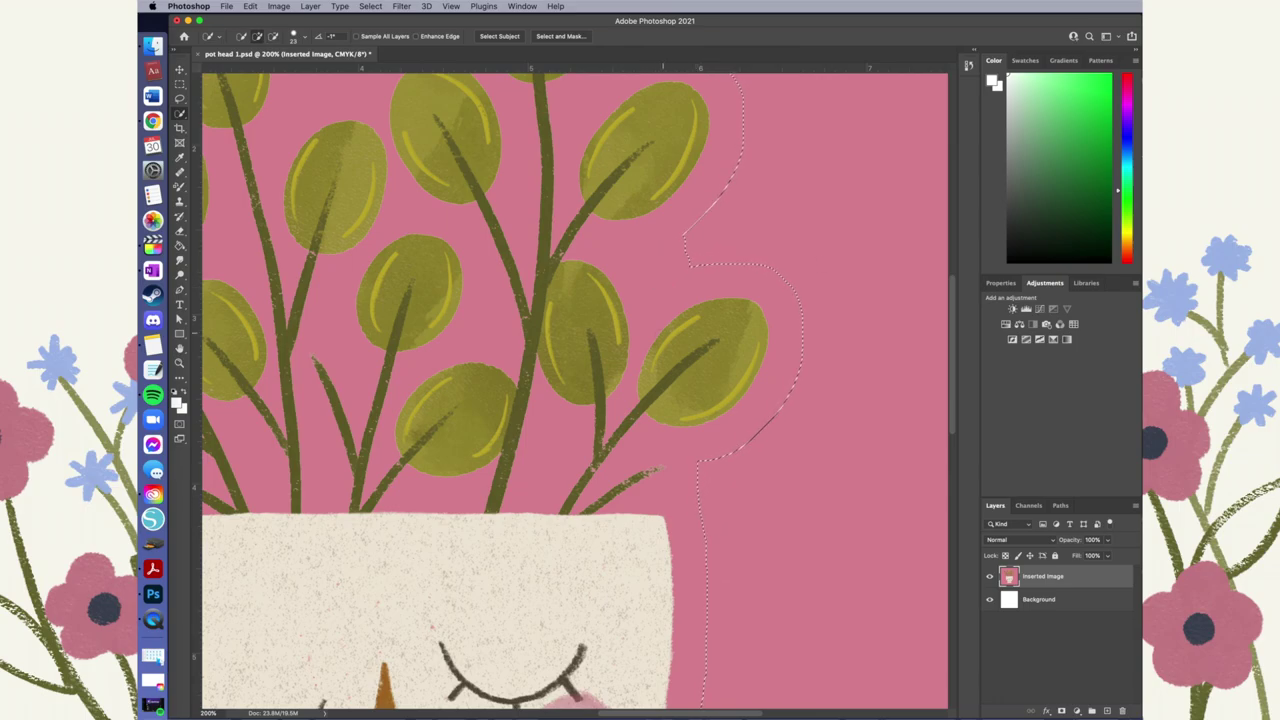
pyautogui.scroll(2, 708, 507)
pyautogui.scroll(2, 575, 400)
pyautogui.press('super+minus')
pyautogui.hscroll(-2, 575, 715)
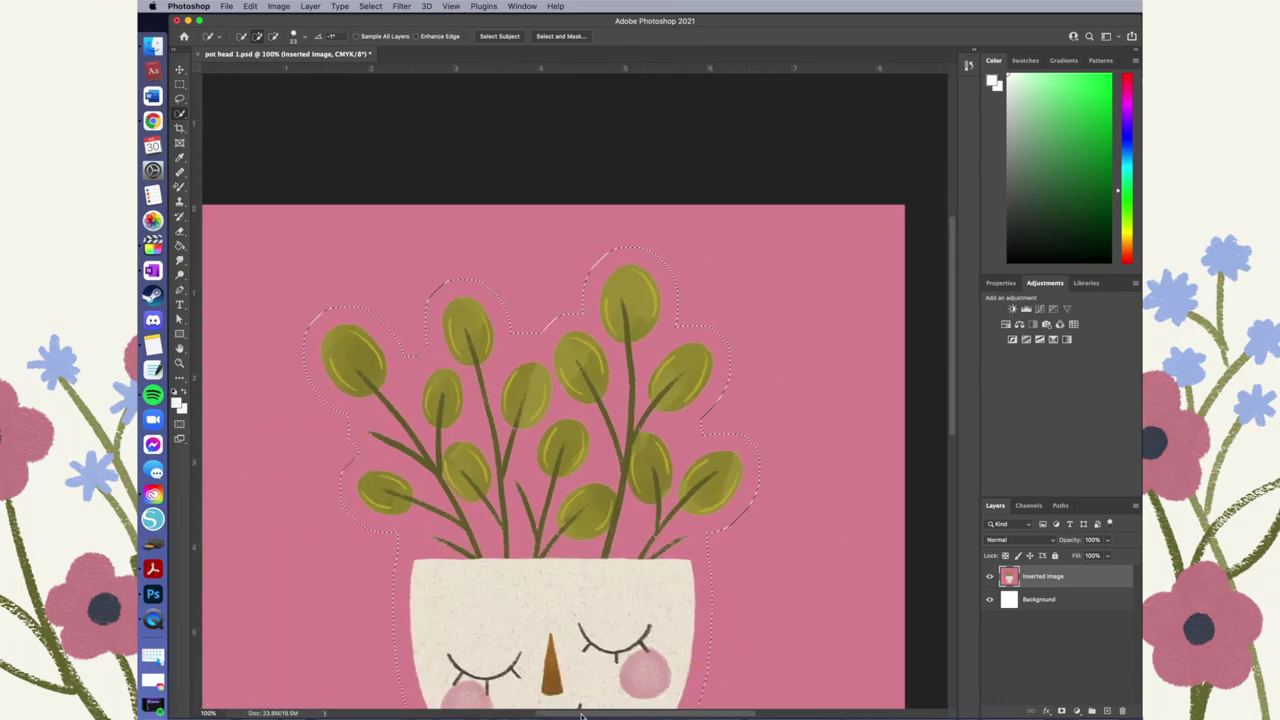
pyautogui.scroll(-2, 775, 490)
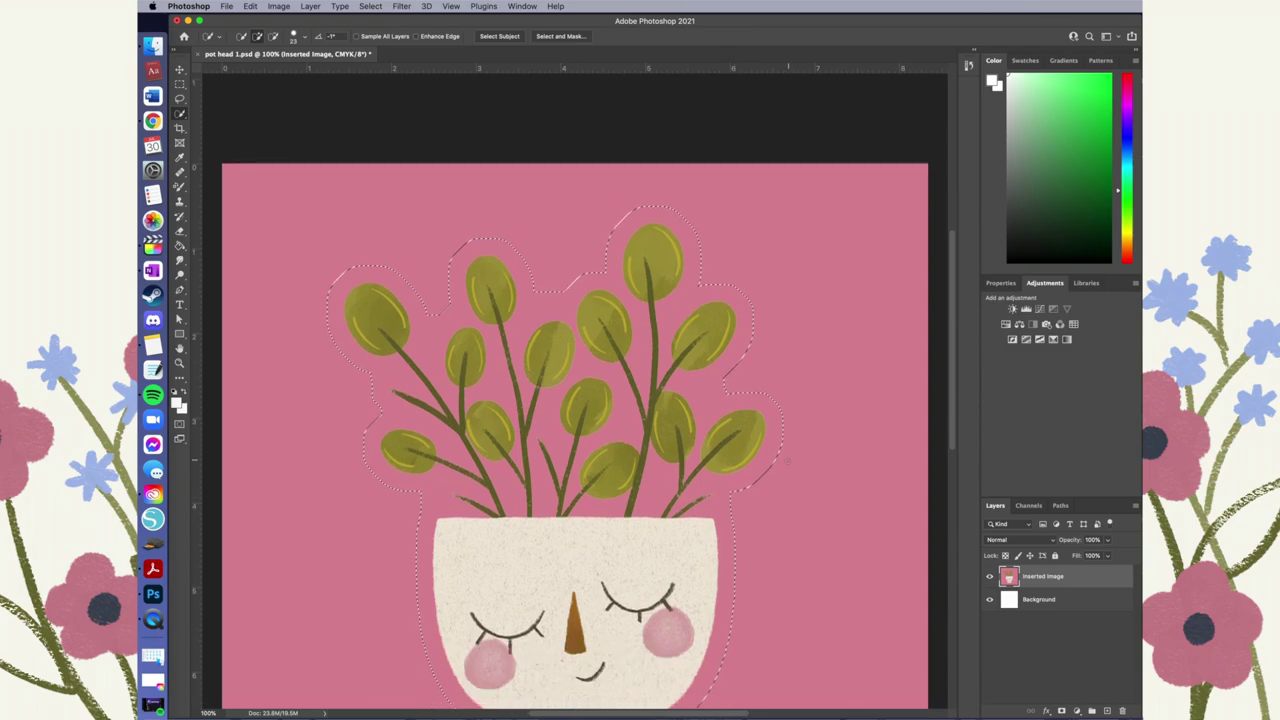
pyautogui.press('super+minus')
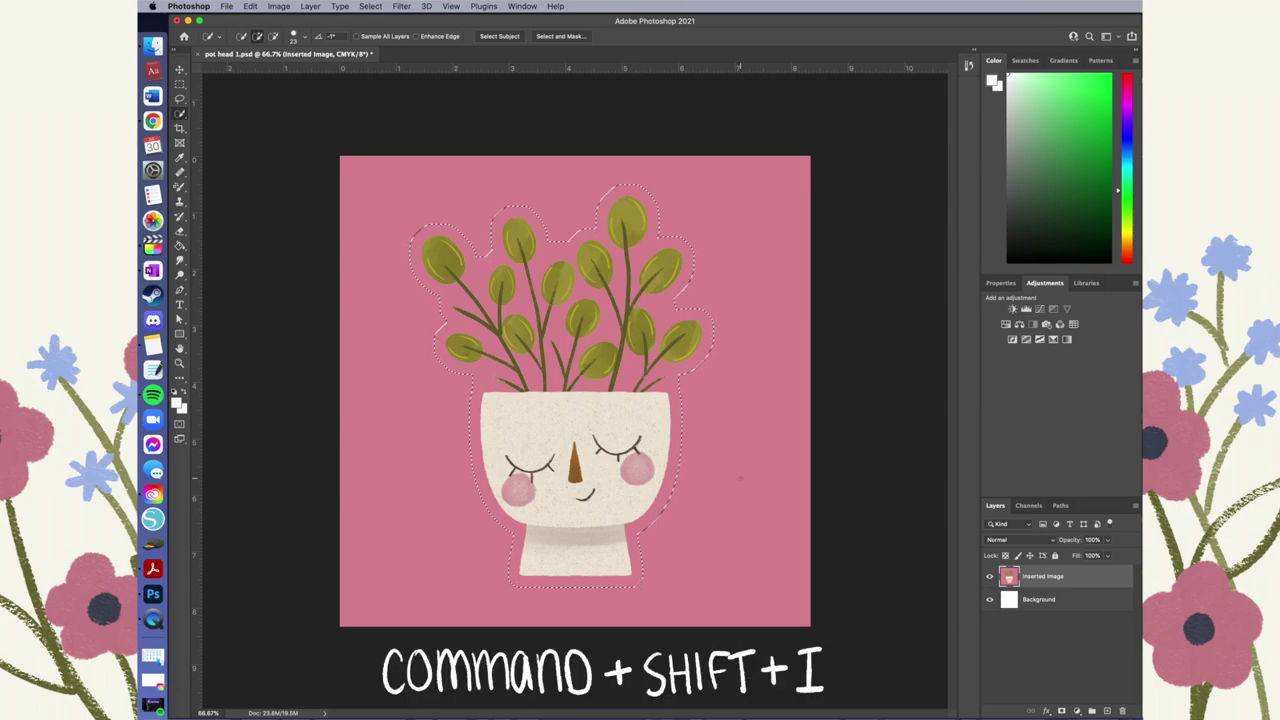
# Step: Invert the selection, delete the pink background outside the sticker border, and activate the Move tool
pyautogui.press('super+shift+i')
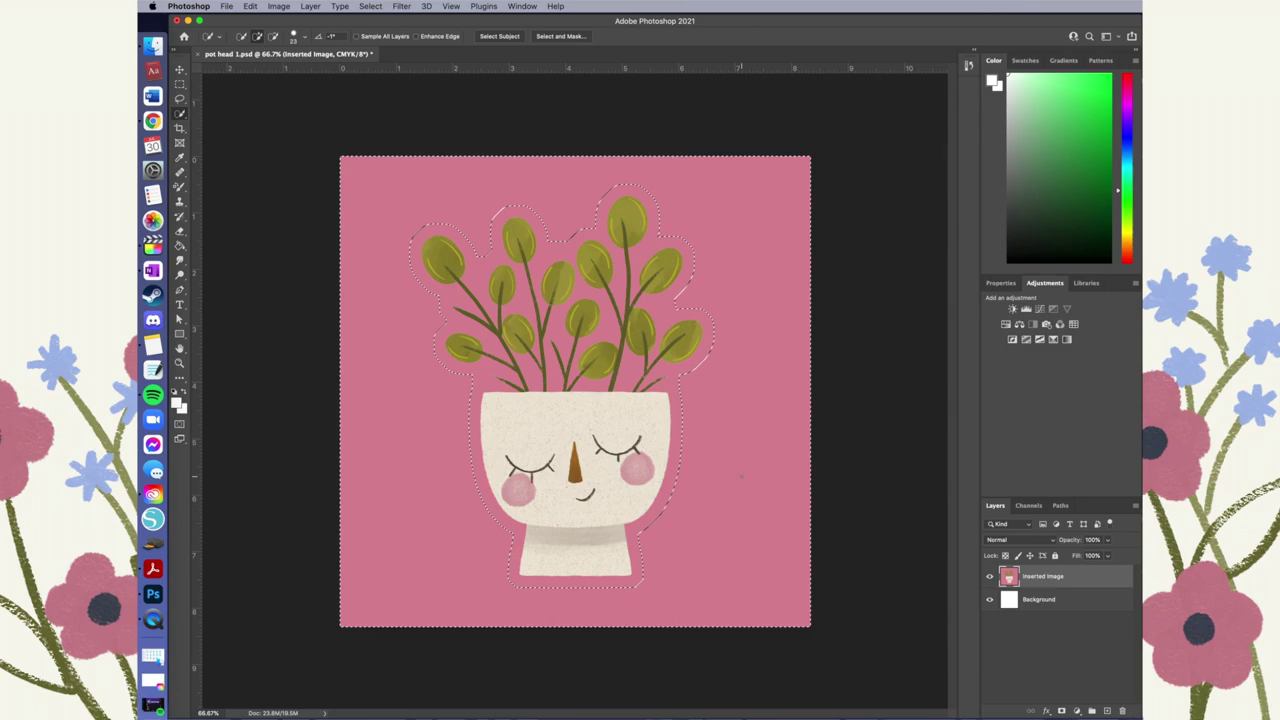
pyautogui.press('Delete')
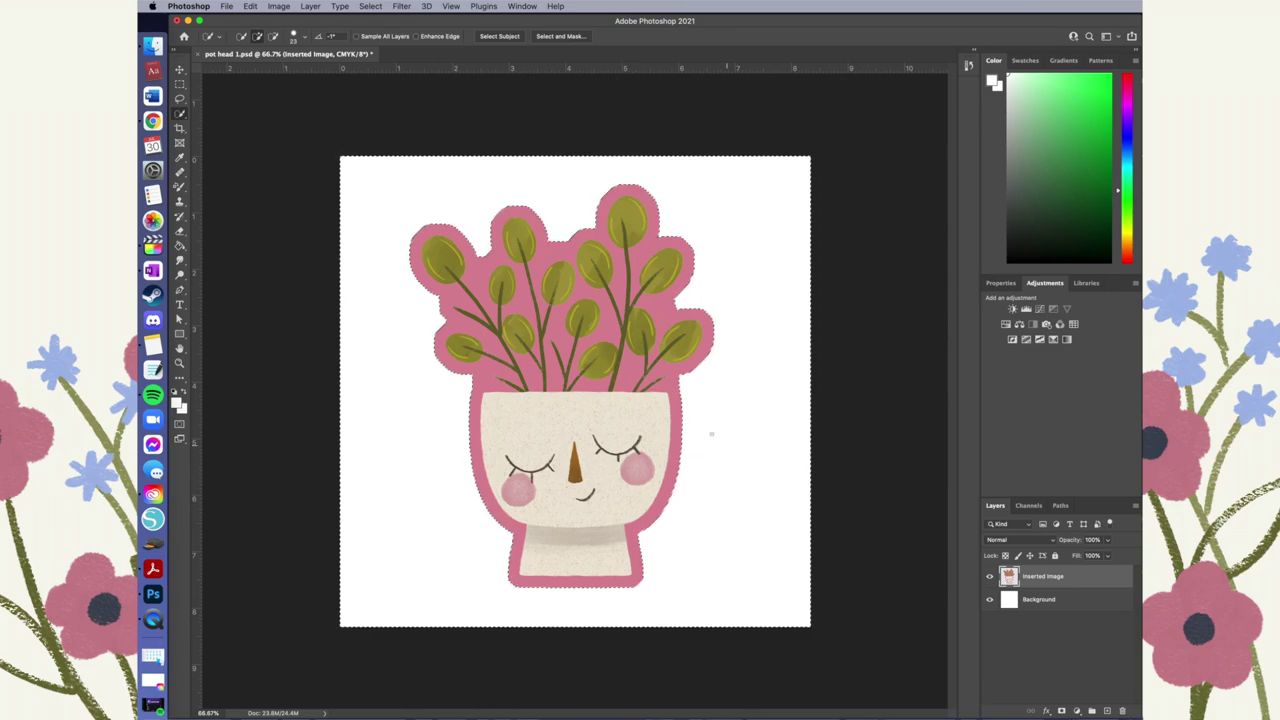
pyautogui.click(179, 70)
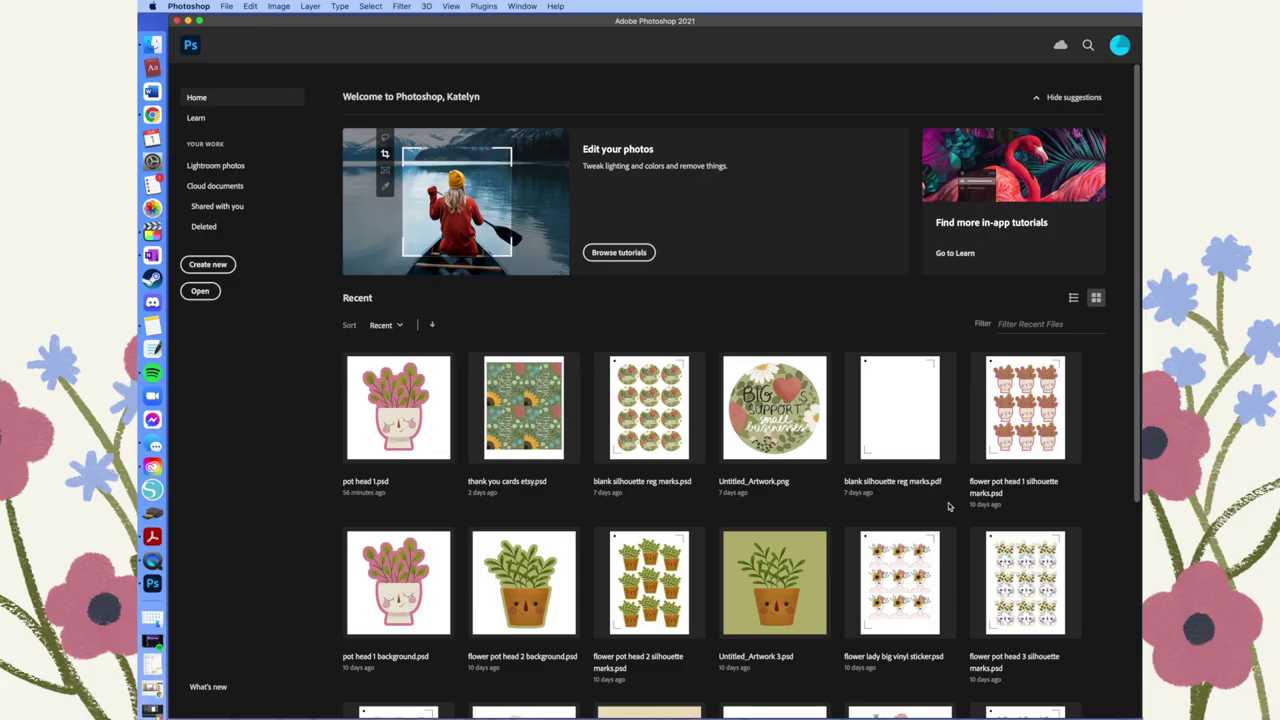
# Step: Open the recent file blank silhouette reg marks.pdf
pyautogui.click(900, 426)
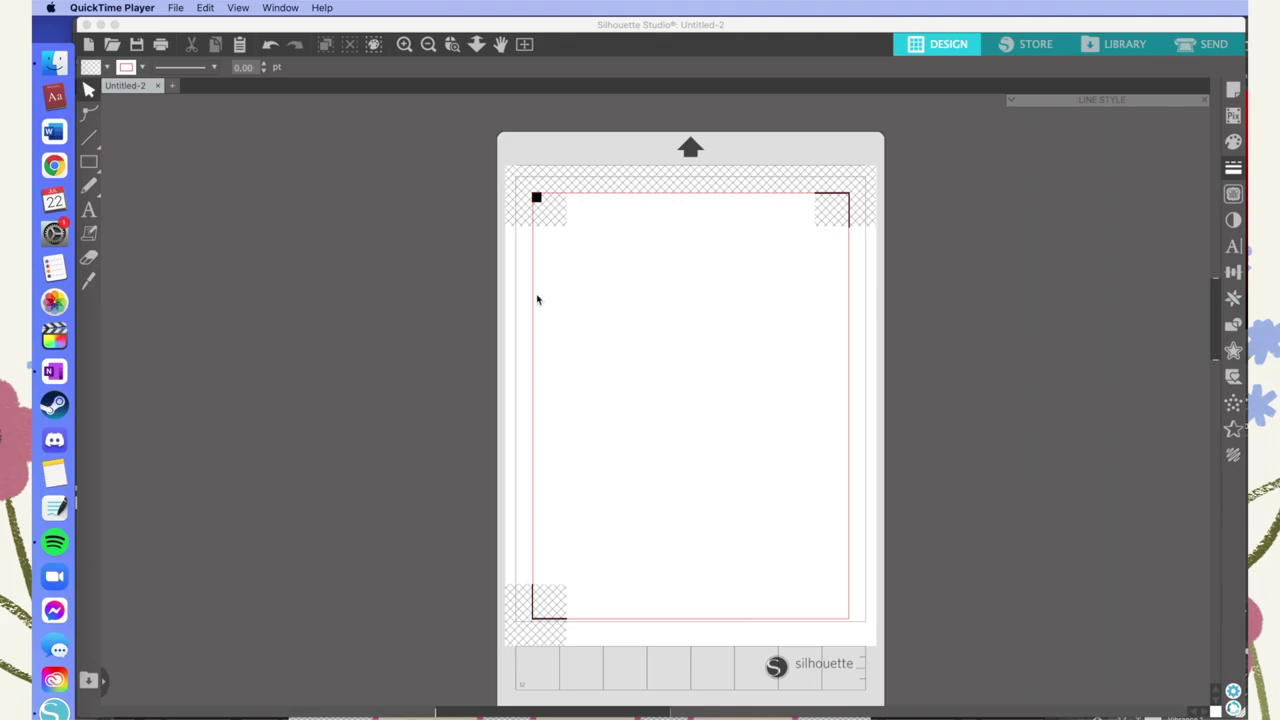
# Step: Print the registration-mark page from Silhouette Studio and choose to save it as a PDF
pyautogui.click(178, 7)
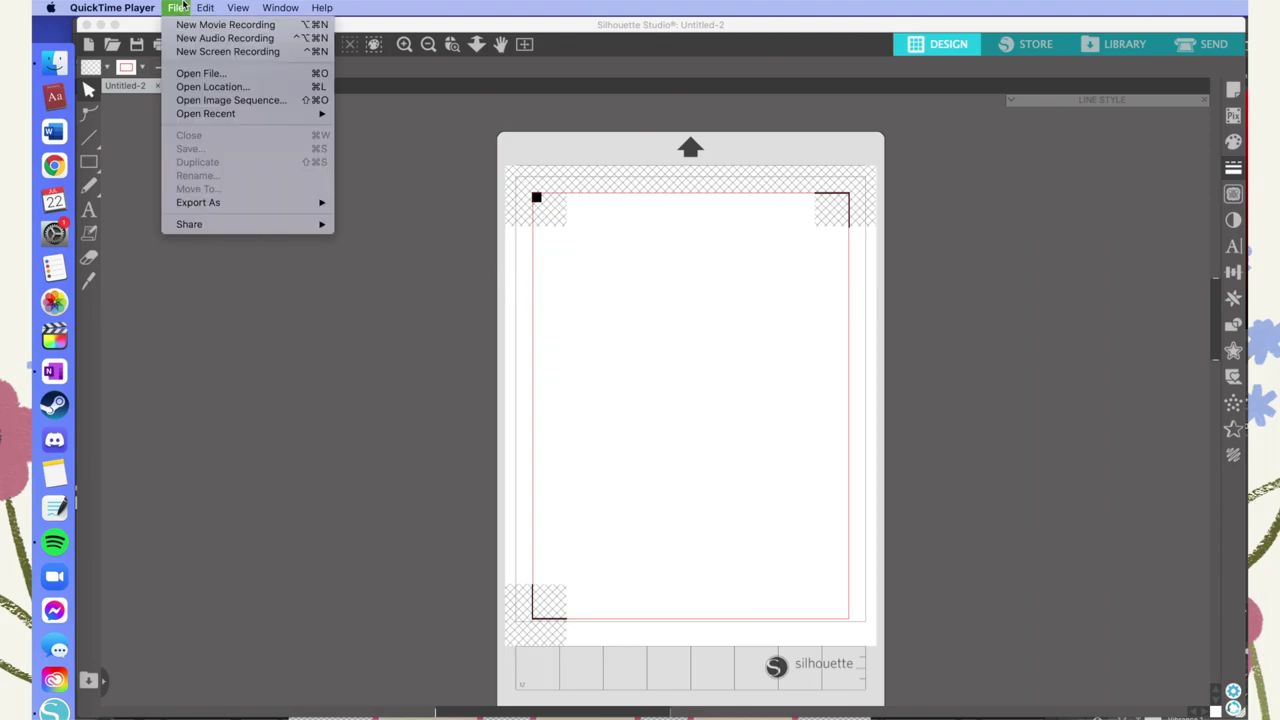
pyautogui.click(536, 329)
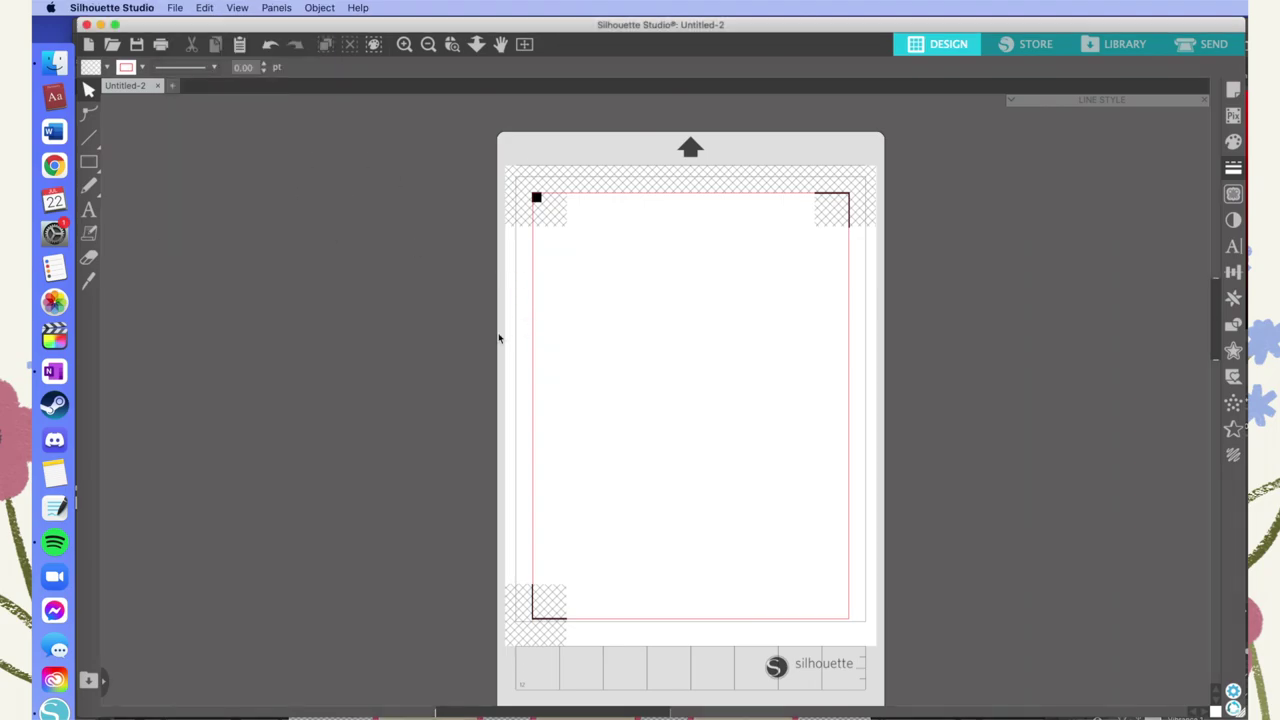
pyautogui.click(175, 7)
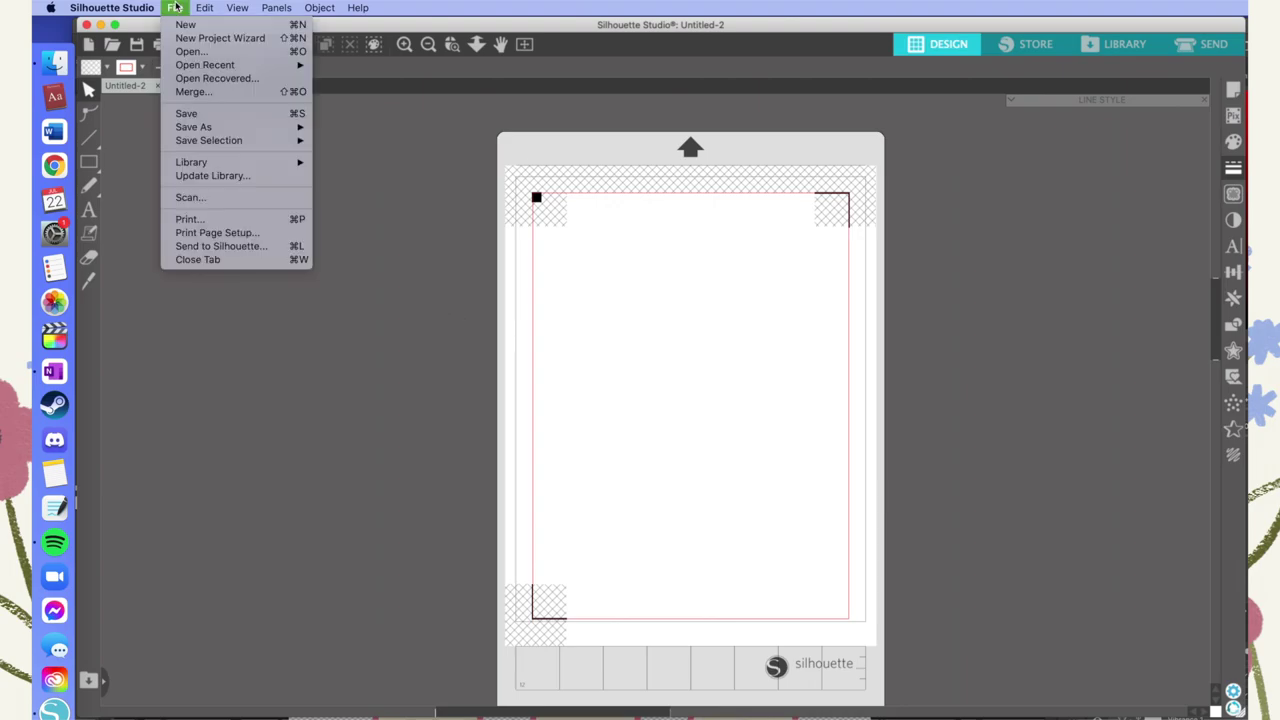
pyautogui.click(204, 218)
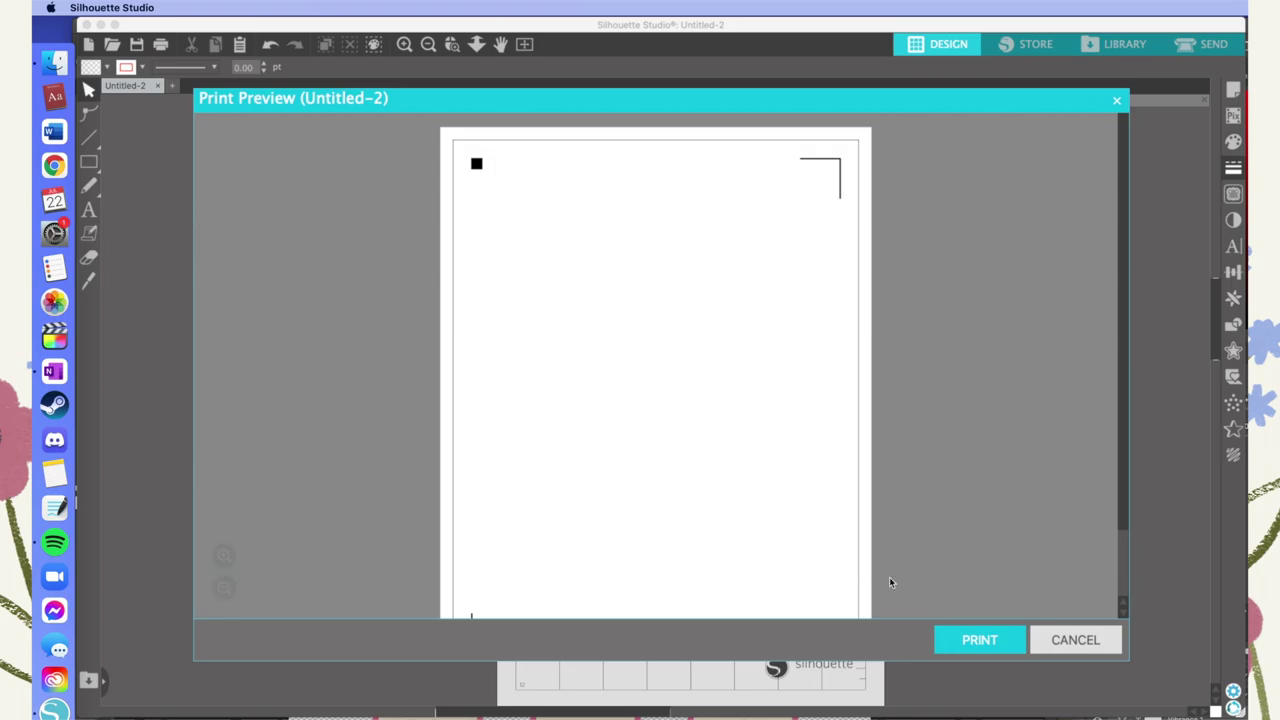
pyautogui.click(978, 640)
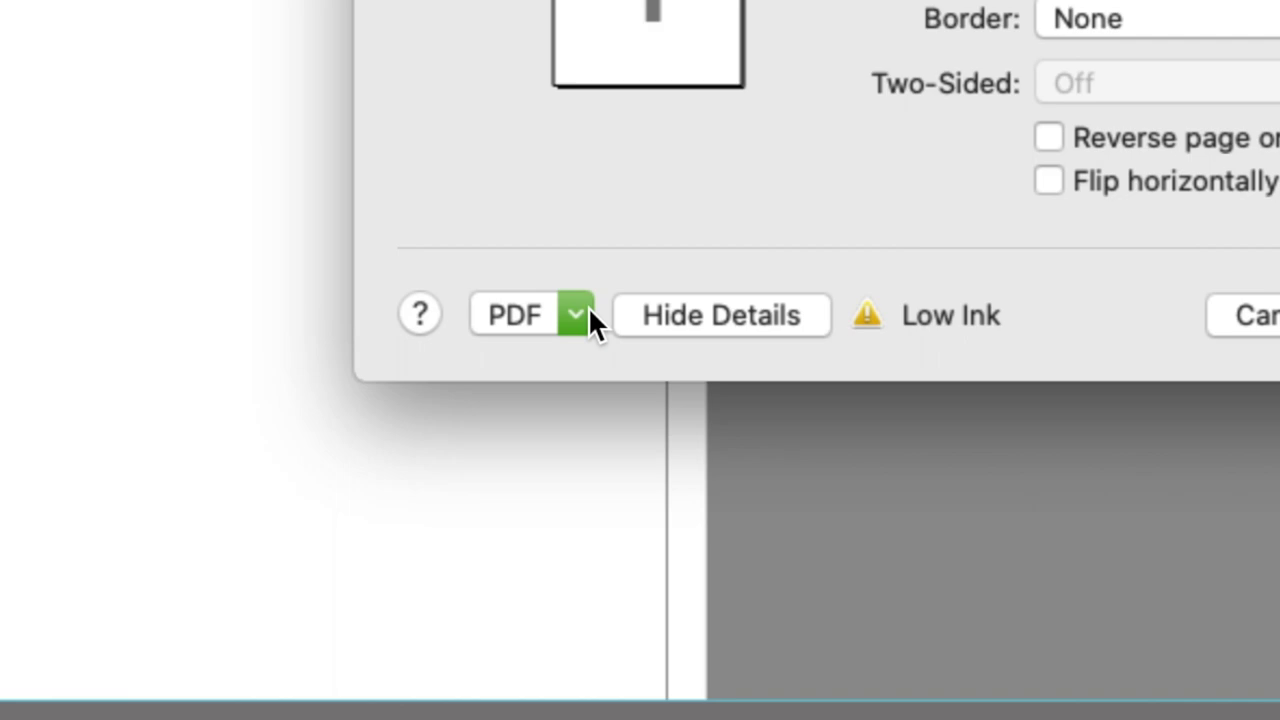
pyautogui.click(578, 314)
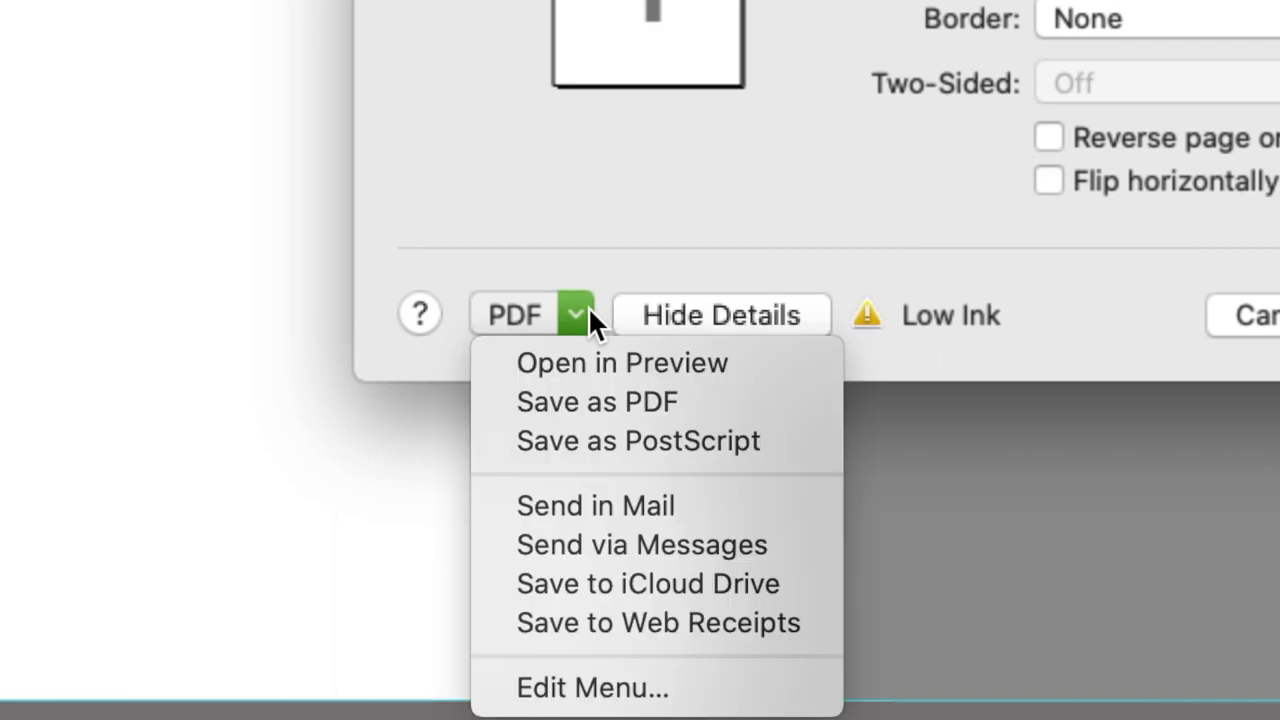
pyautogui.click(586, 400)
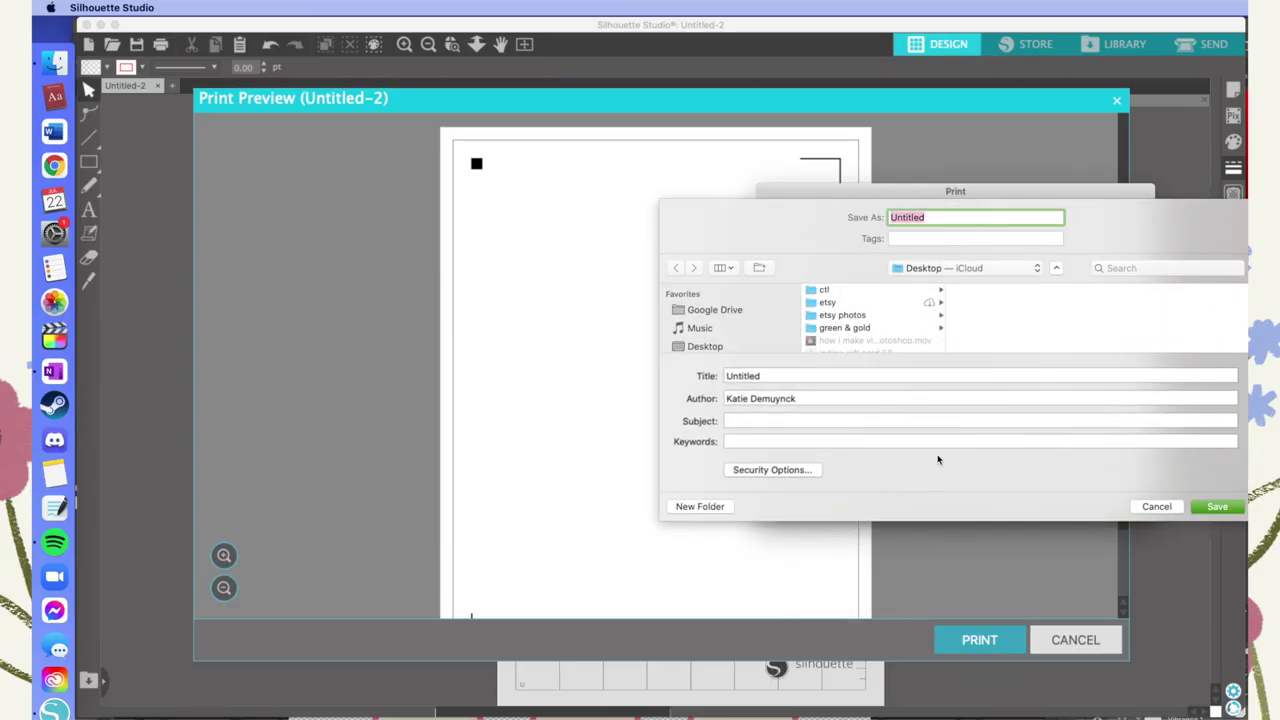
# Step: Name the PDF silhouette registration marks blank, and cancel the save and the print job
pyautogui.write('silhouette registration marks -')
pyautogui.press('BackSpace')
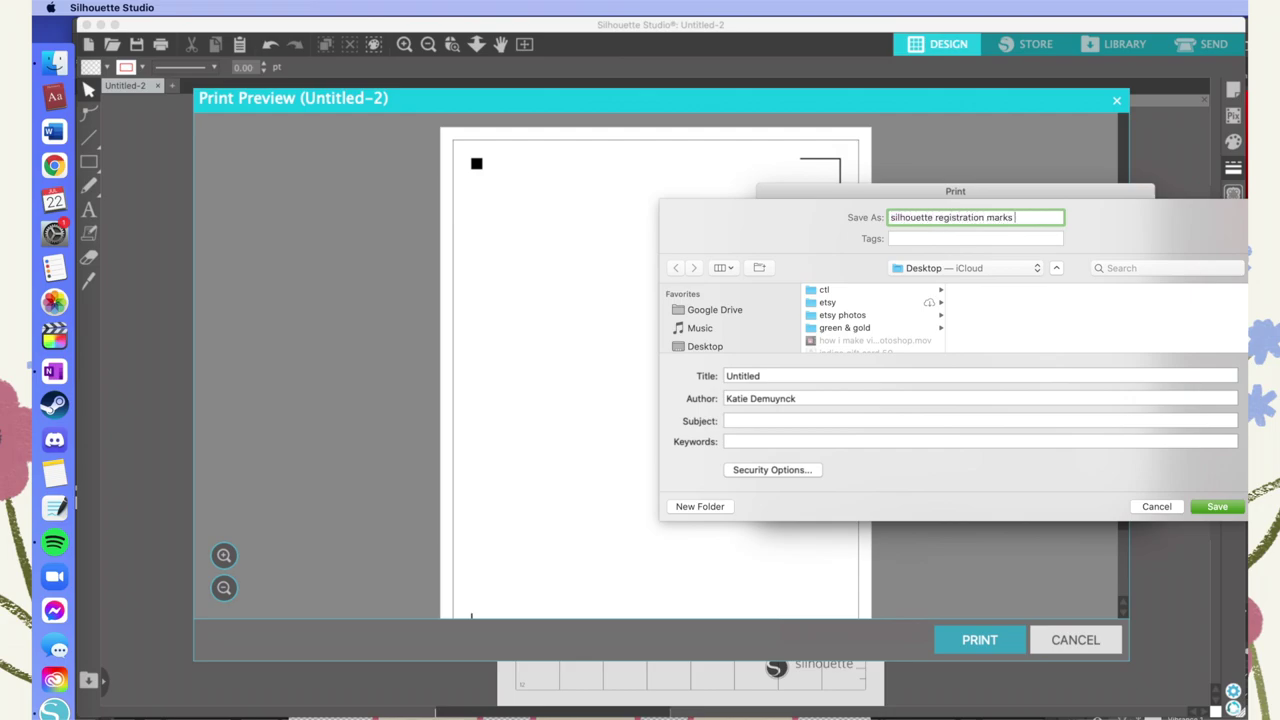
pyautogui.write('blank')
pyautogui.click(1160, 507)
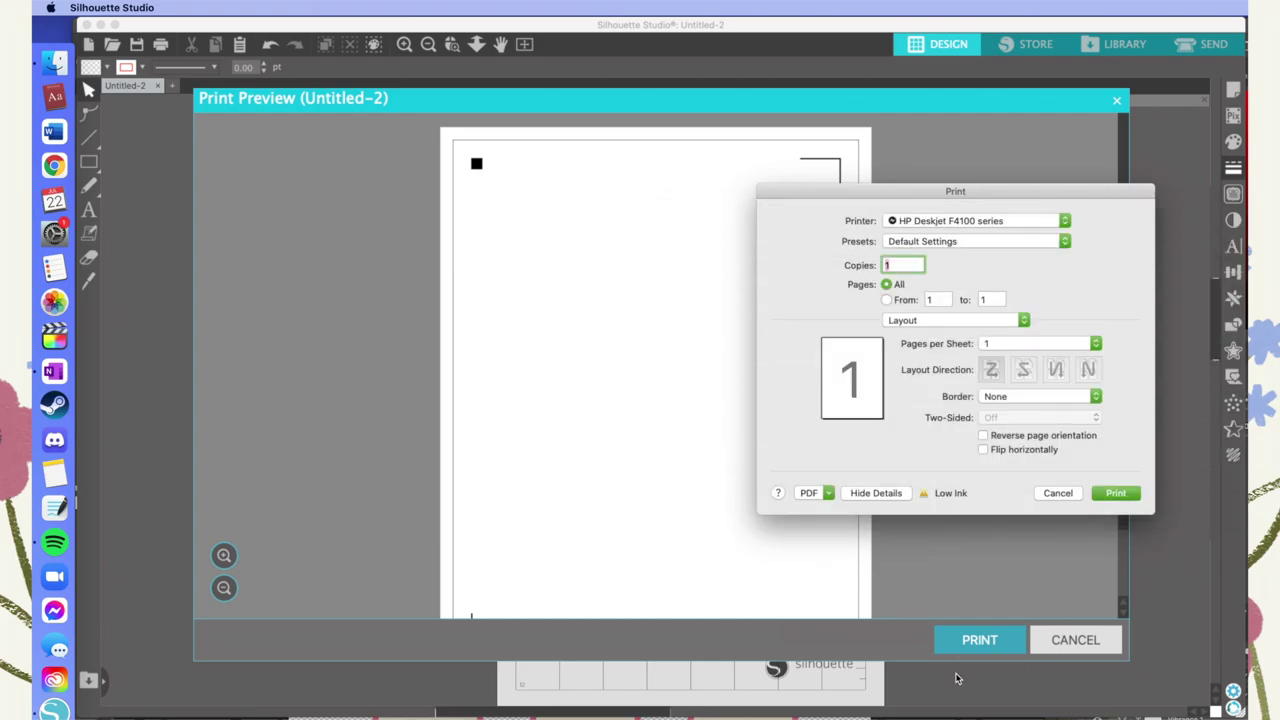
pyautogui.click(1057, 493)
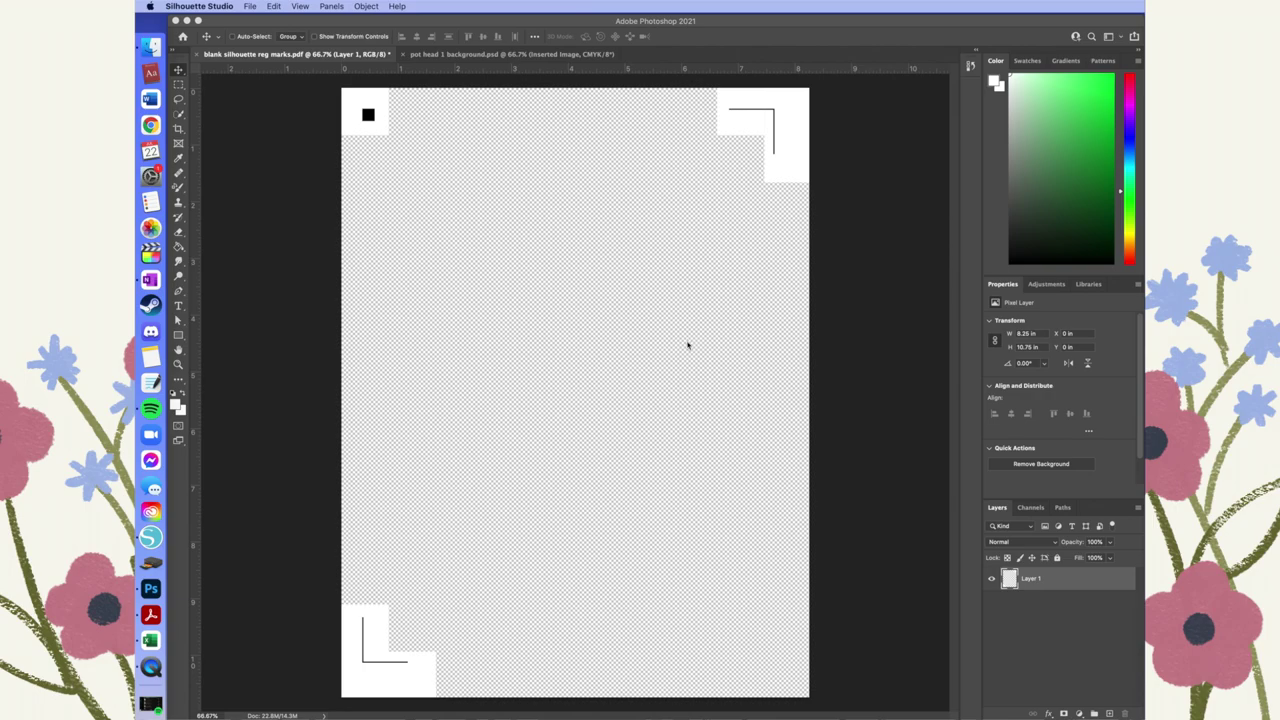
# Step: In Photoshop, move the sticker artwork from pot head 1 background.psd onto the blank silhouette reg marks.pdf page
pyautogui.click(551, 56)
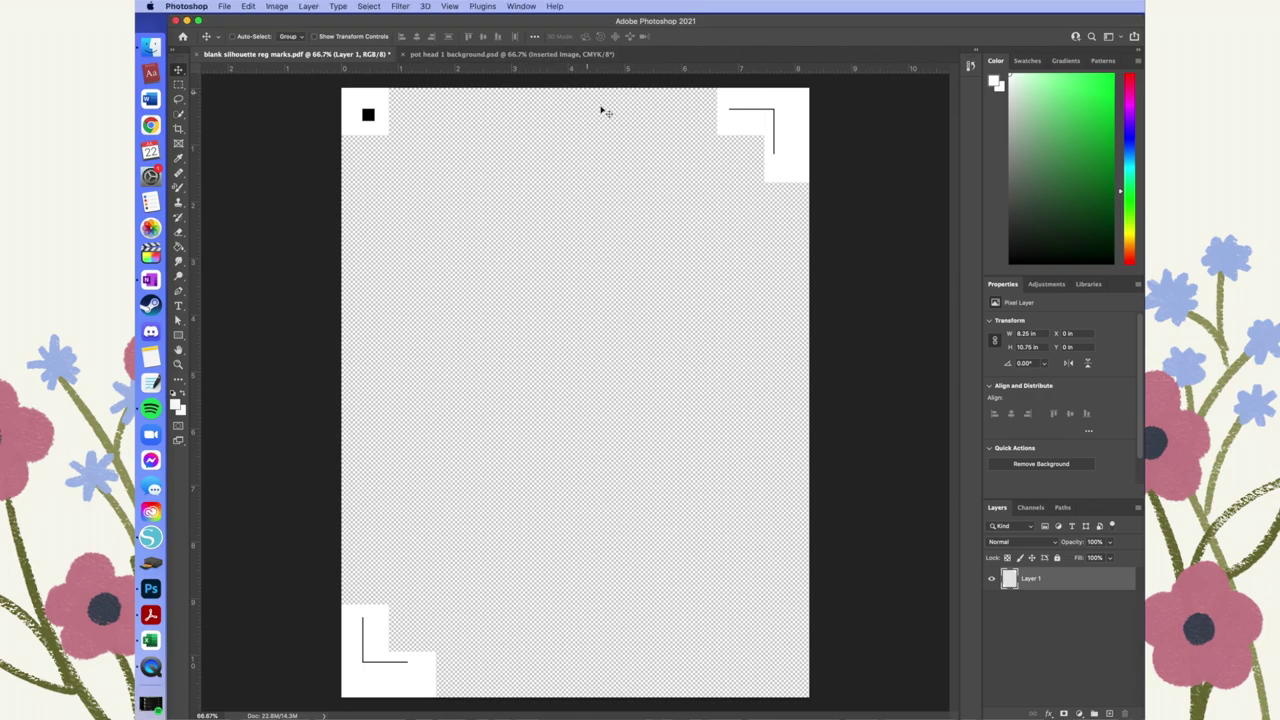
pyautogui.click(565, 56)
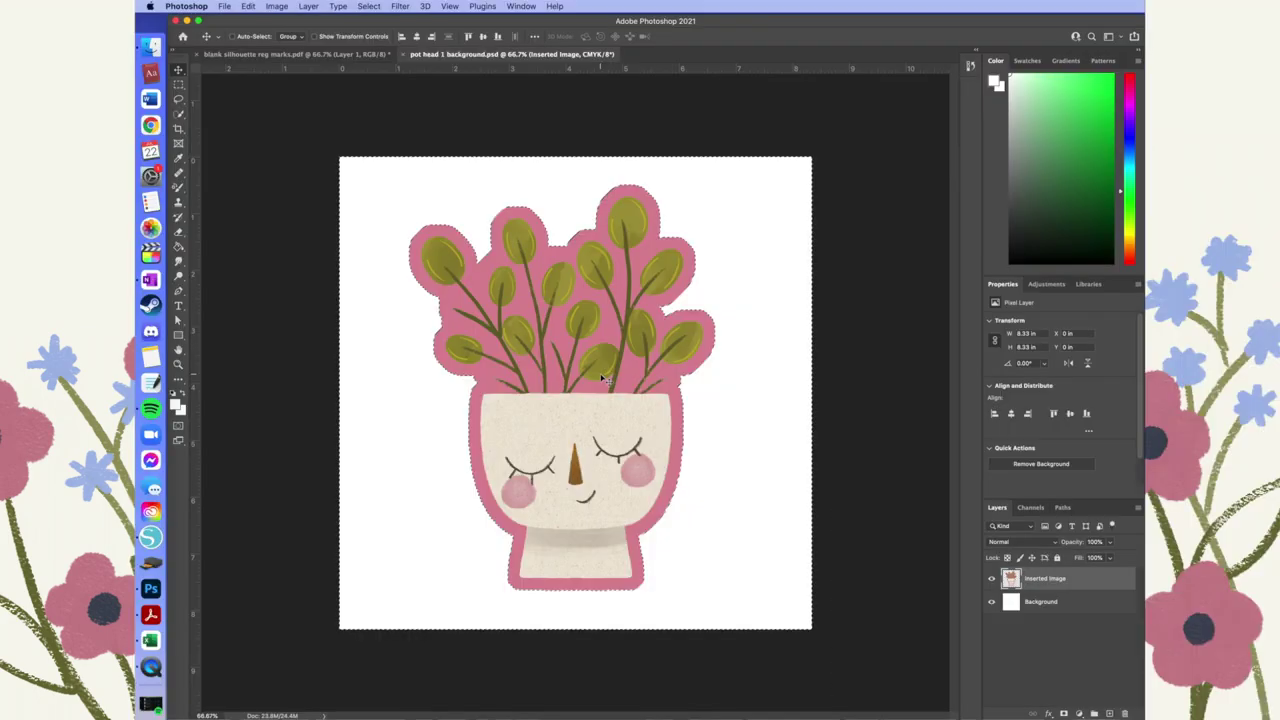
pyautogui.moveTo(604, 378); pyautogui.dragTo(352, 60)
pyautogui.moveTo(561, 350); pyautogui.dragTo(584, 362)
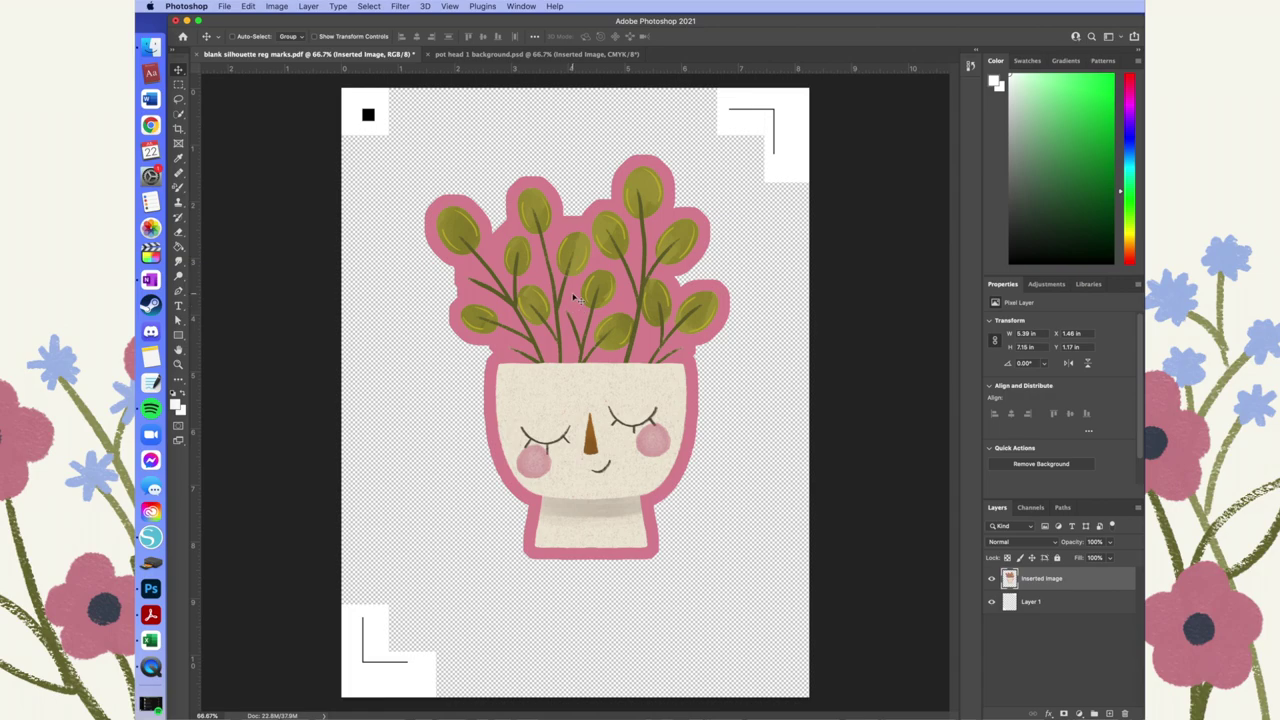
# Step: Scale the sticker down to about 2.29 by 3.04 in, in the upper-left area of the page
pyautogui.click(249, 6)
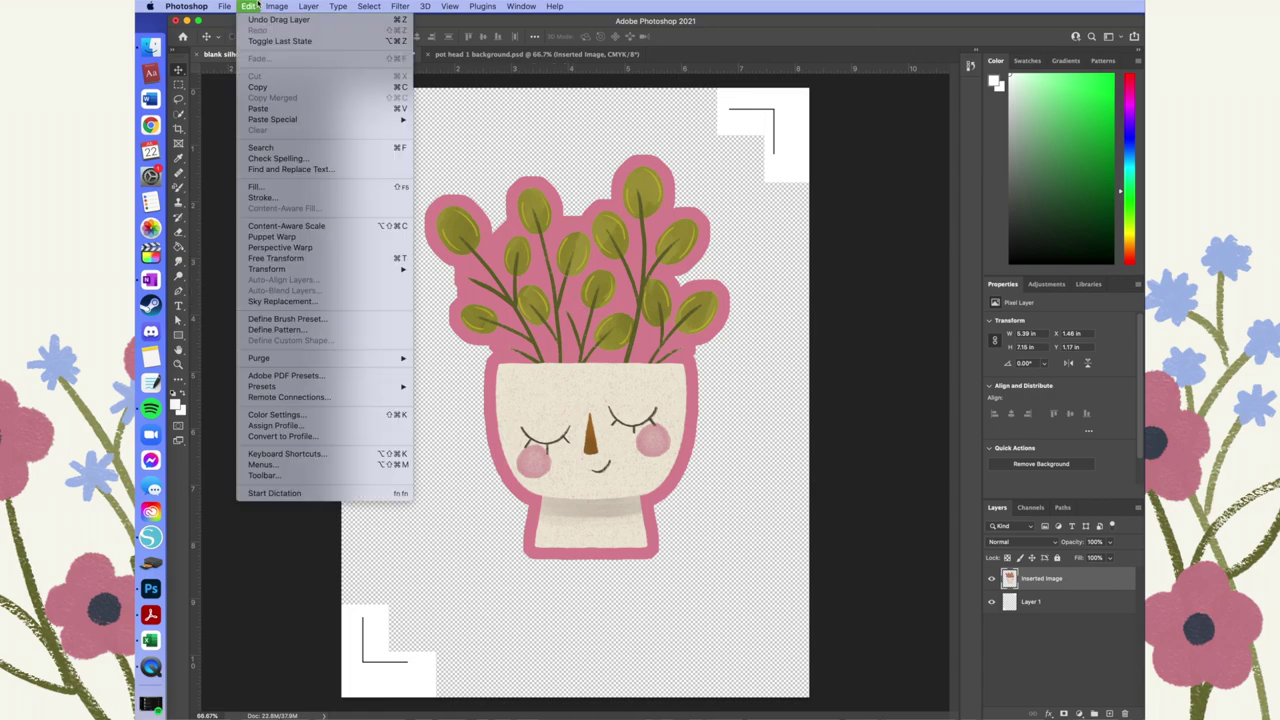
pyautogui.moveTo(268, 6)
pyautogui.moveTo(385, 272)
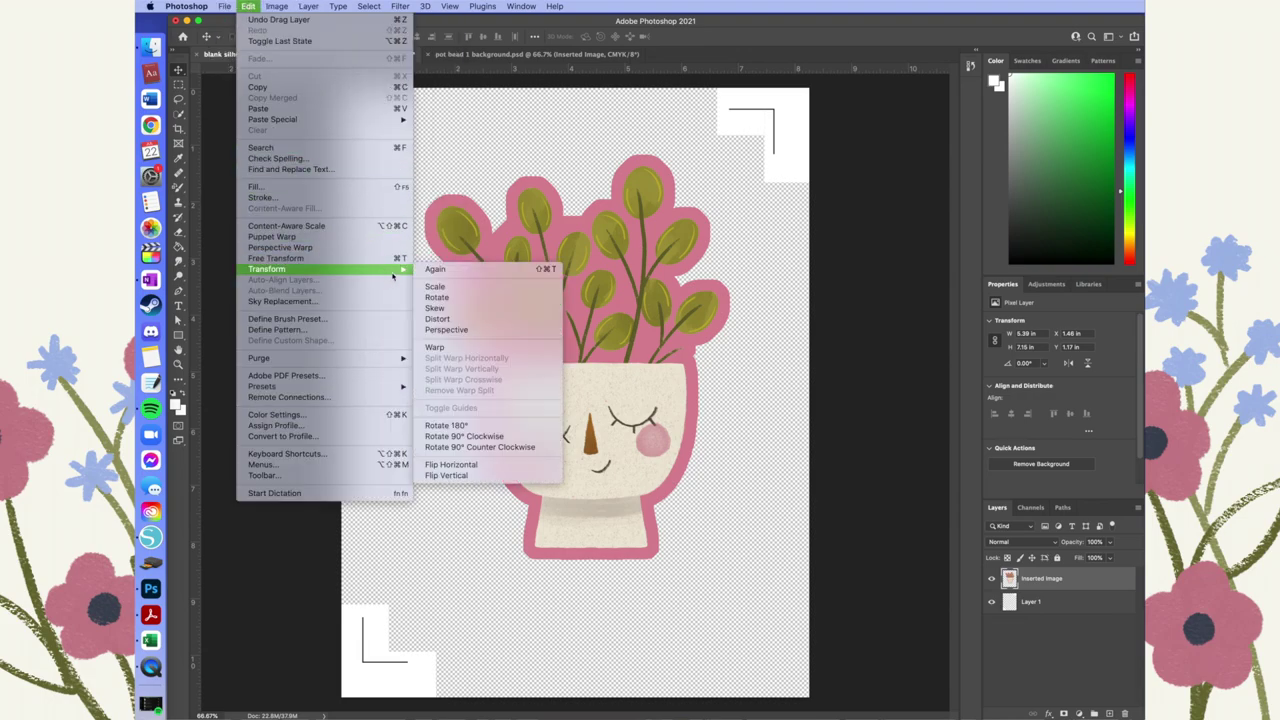
pyautogui.click(456, 286)
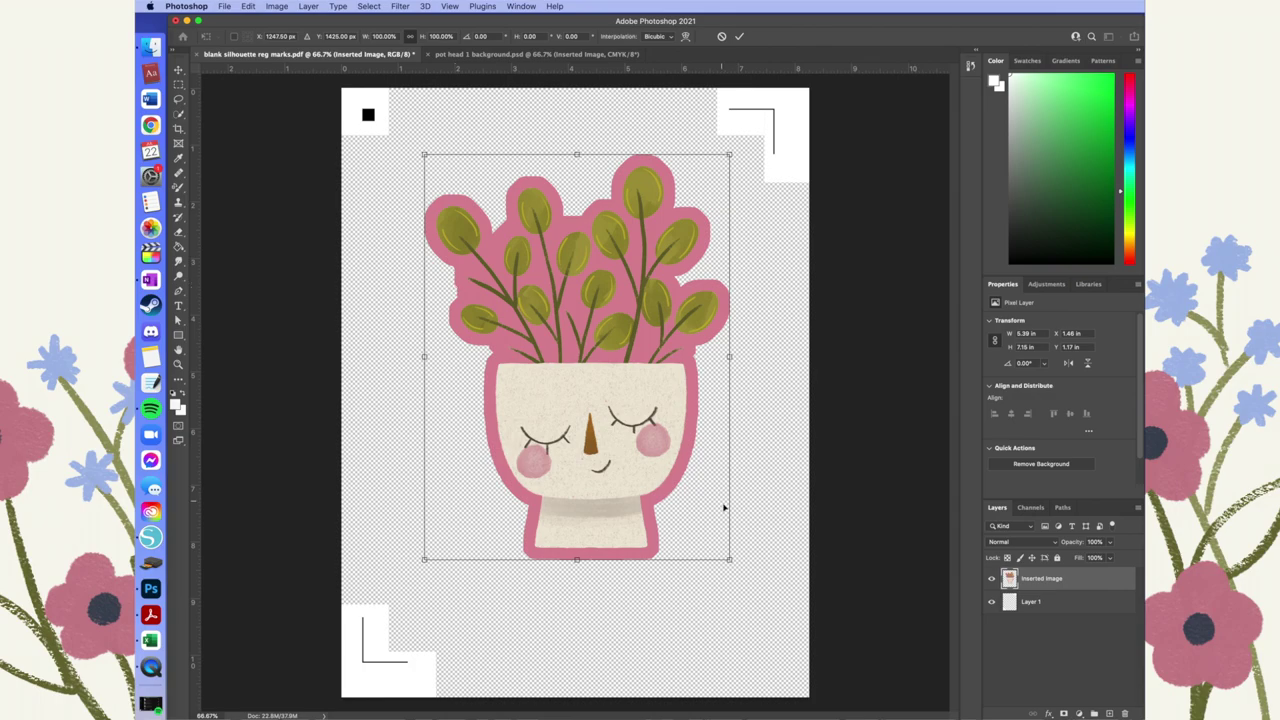
pyautogui.moveTo(729, 558); pyautogui.dragTo(480, 283)
pyautogui.press('Return')
# Step: Duplicate the small sticker layer twice and arrange the copies beside the original as a row of three
pyautogui.rightClick(1041, 578)
pyautogui.click(1100, 366)
pyautogui.press('Return')
pyautogui.moveTo(449, 234); pyautogui.dragTo(728, 245)
pyautogui.rightClick(1036, 582)
pyautogui.click(1071, 377)
pyautogui.press('Return')
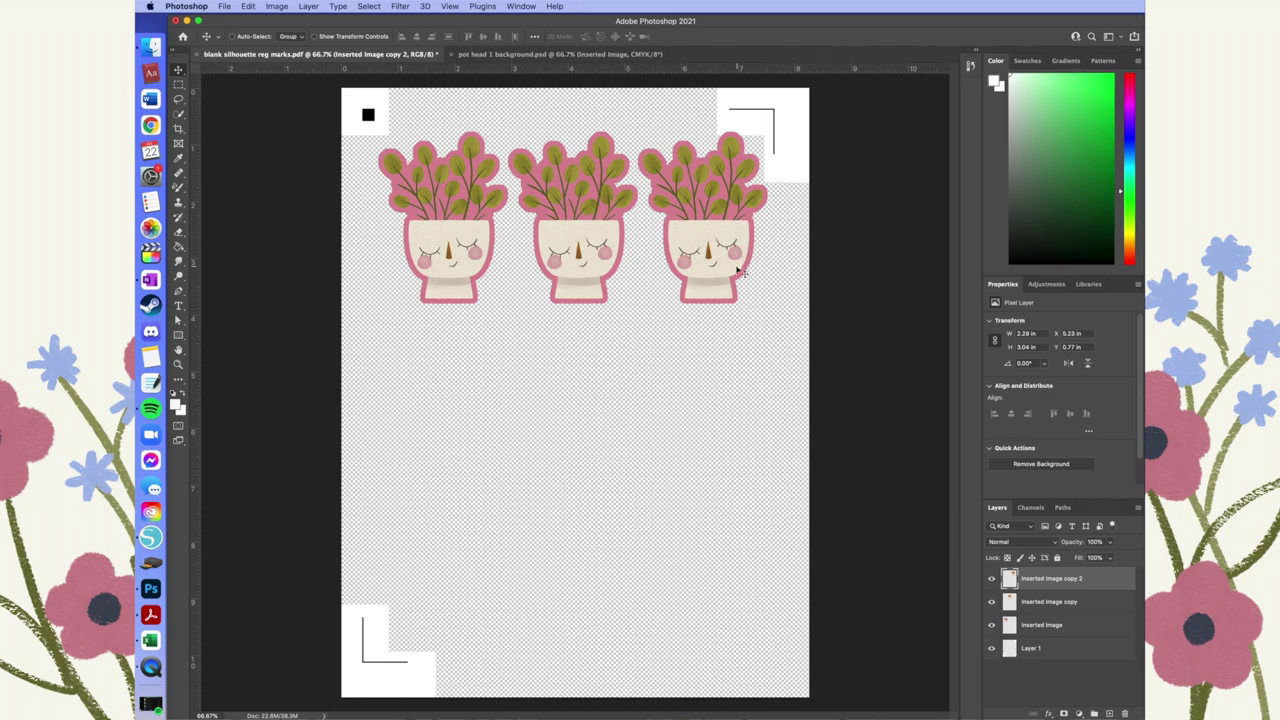
# Step: Merge the three sticker layers of the row into a single layer
pyautogui.rightClick(1068, 628)
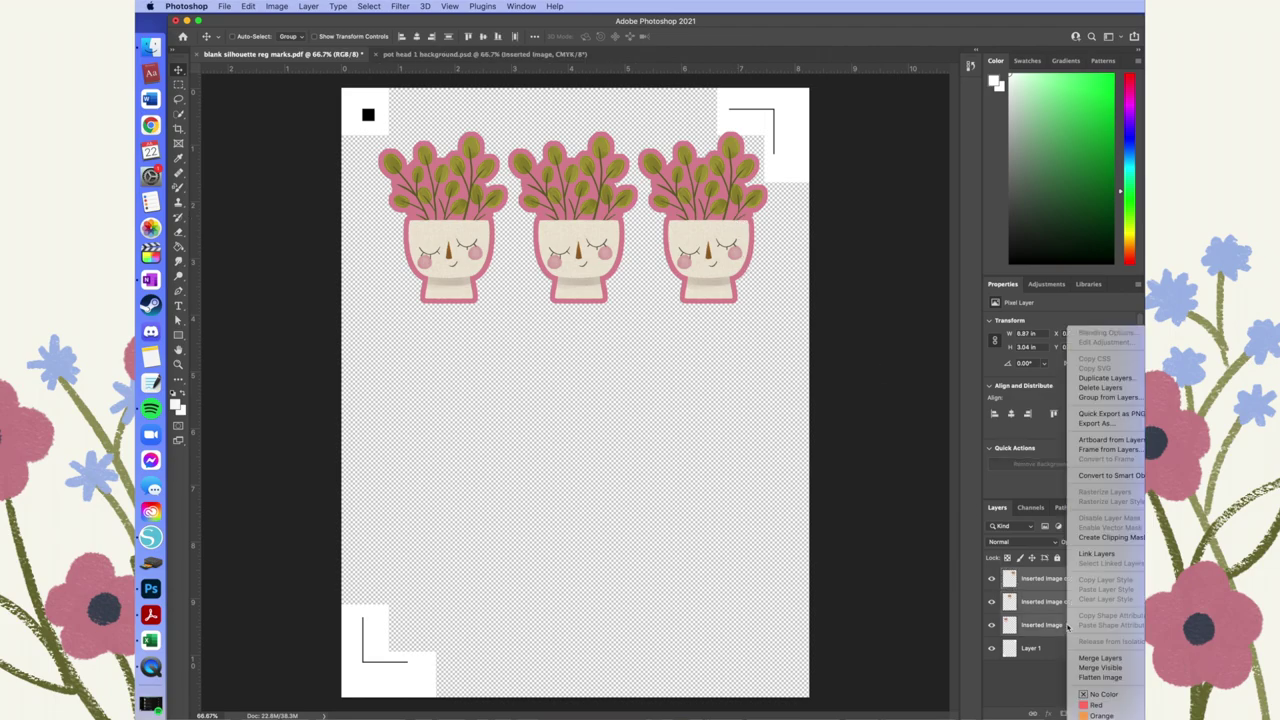
pyautogui.click(1097, 657)
pyautogui.click(247, 6)
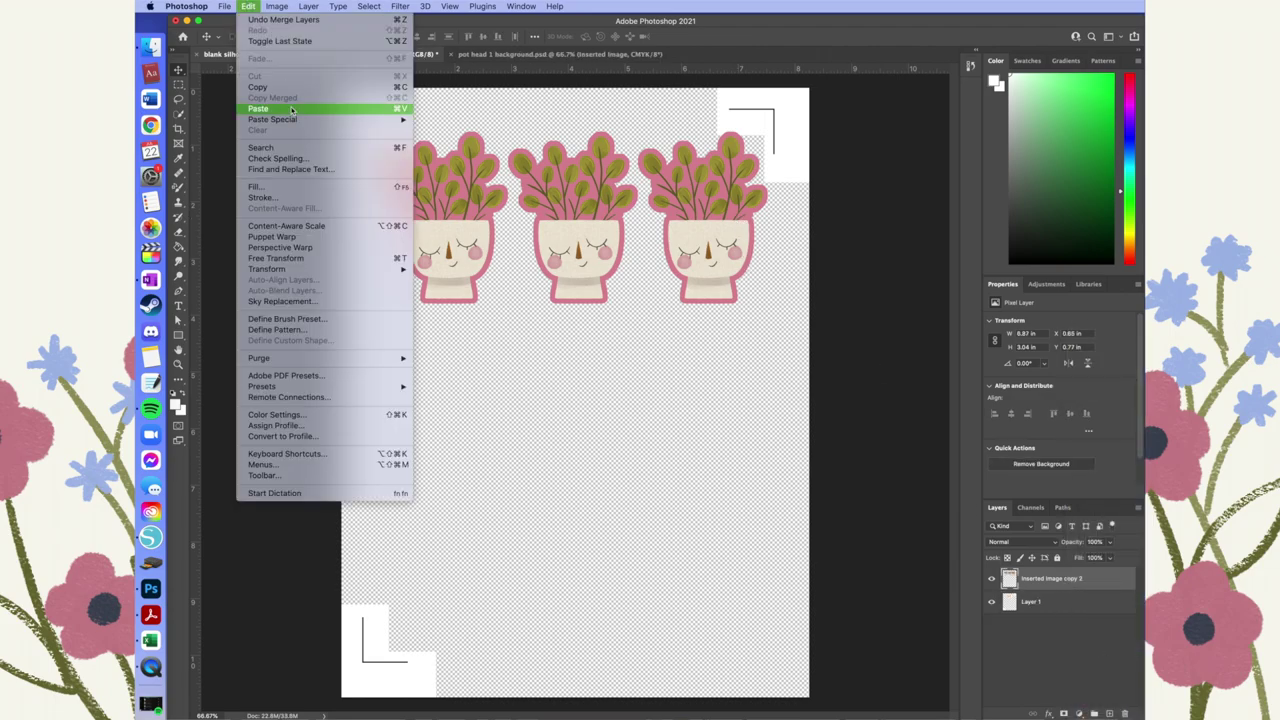
# Step: Duplicate the merged sticker row twice and place the copies below it to fill the page with three rows
pyautogui.rightClick(1036, 580)
pyautogui.click(1071, 377)
pyautogui.press('Return')
pyautogui.moveTo(549, 207); pyautogui.dragTo(592, 361)
pyautogui.rightClick(1085, 582)
pyautogui.click(1110, 415)
pyautogui.press('Return')
pyautogui.moveTo(713, 415); pyautogui.dragTo(713, 590)
# Step: Select all three sticker row layers and scale them together to 97.57% so they fit between the registration marks
pyautogui.keyDown('shift'); pyautogui.click(1050, 624); pyautogui.keyUp('shift')
pyautogui.click(248, 6)
pyautogui.click(275, 258)
pyautogui.moveTo(768, 652); pyautogui.dragTo(712, 604)
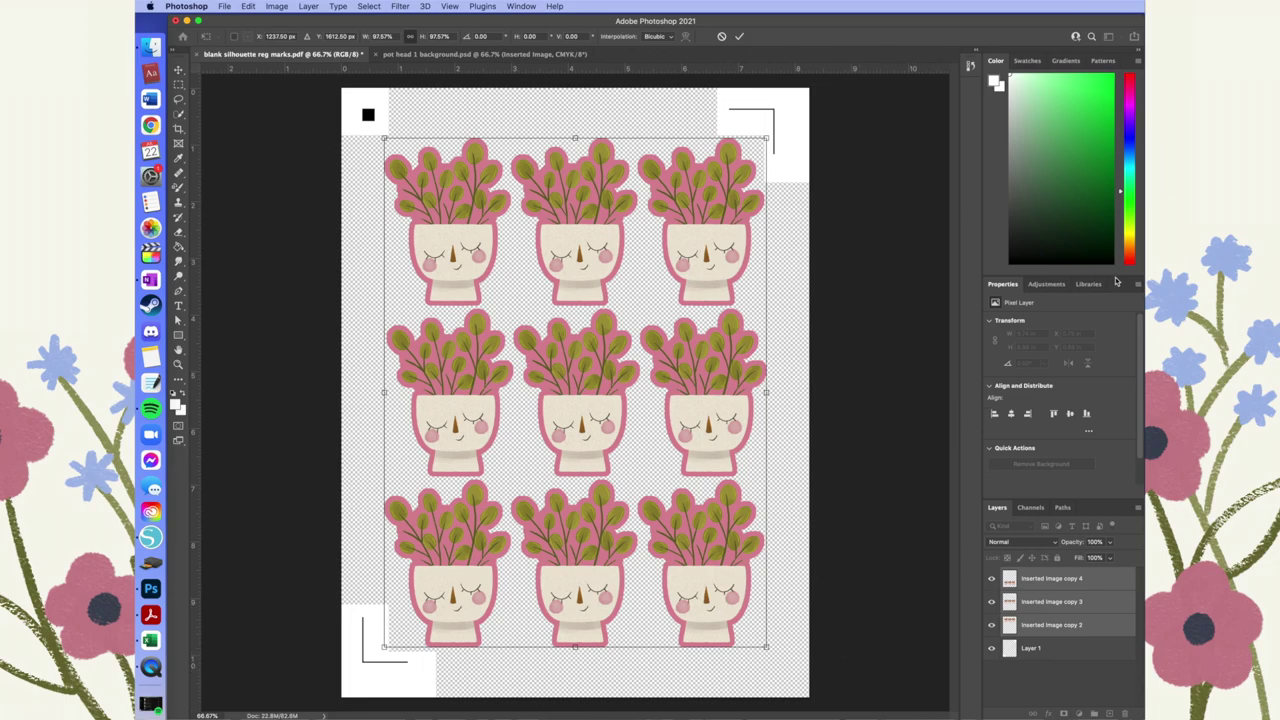
pyautogui.click(1058, 286)
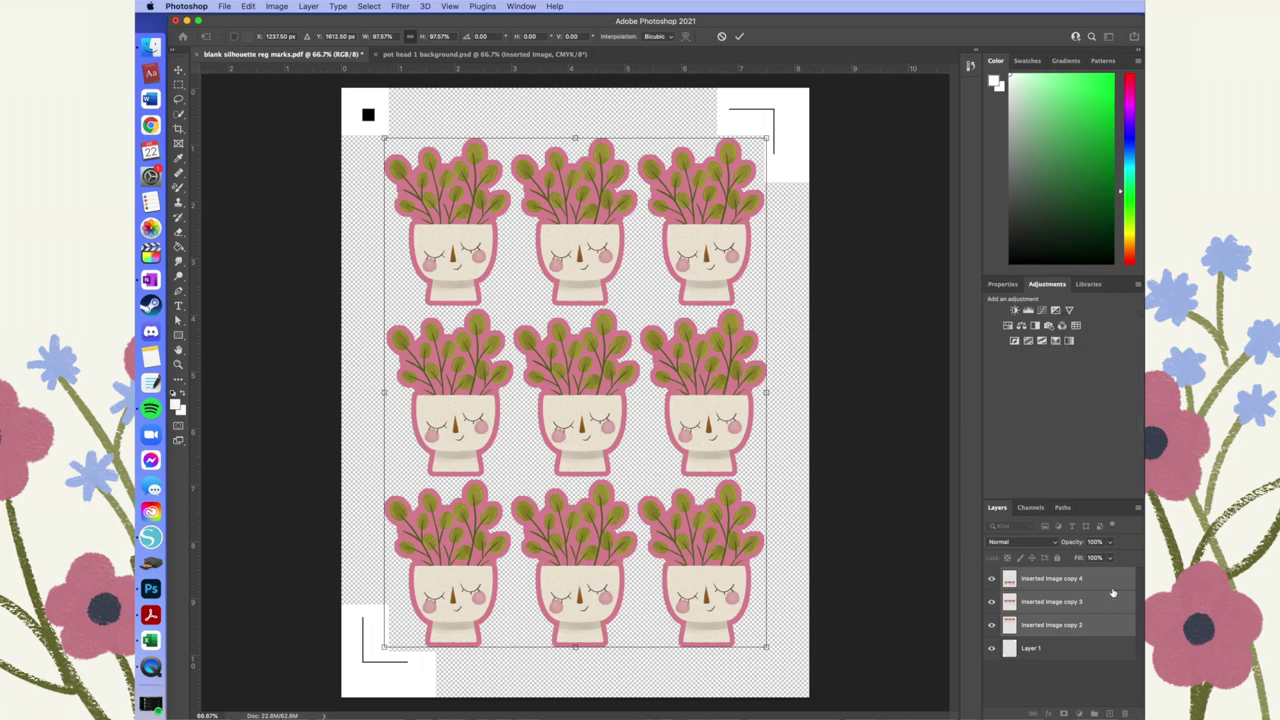
pyautogui.press('Return')
# Step: Add a Vibrance adjustment layer above the sticker rows and set Vibrance to +70
pyautogui.click(1069, 311)
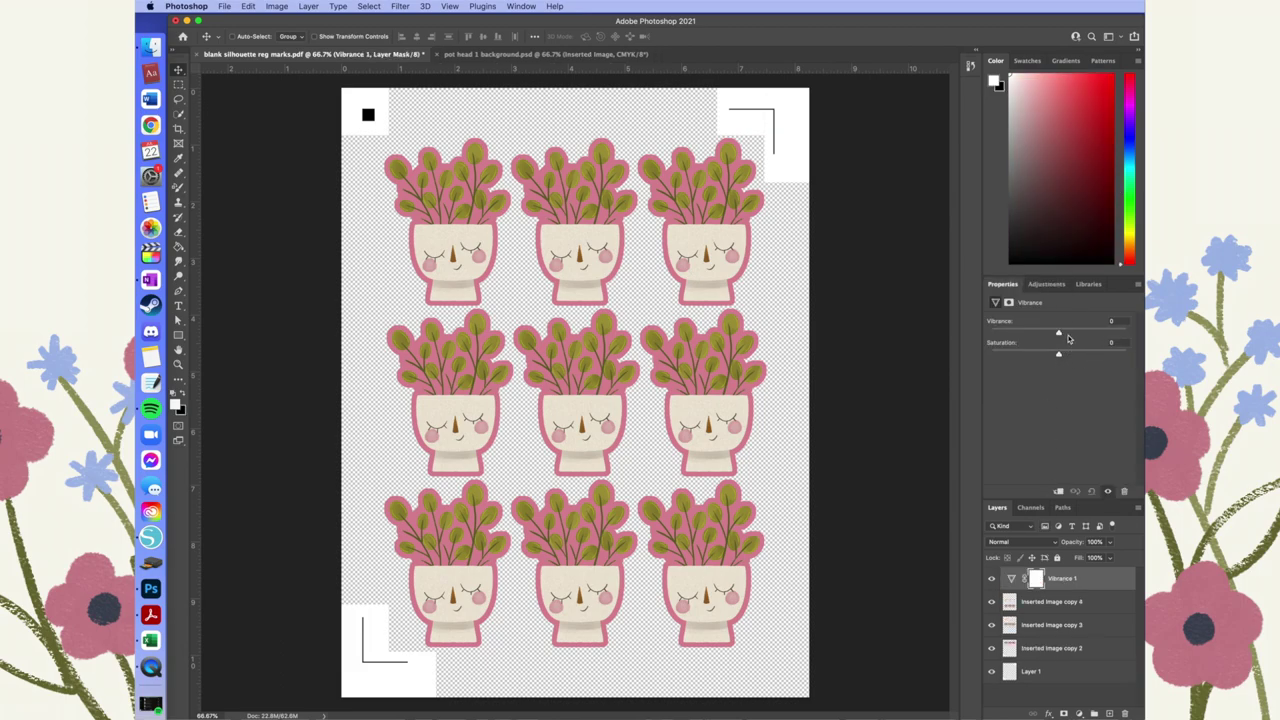
pyautogui.moveTo(1058, 332); pyautogui.dragTo(1003, 334)
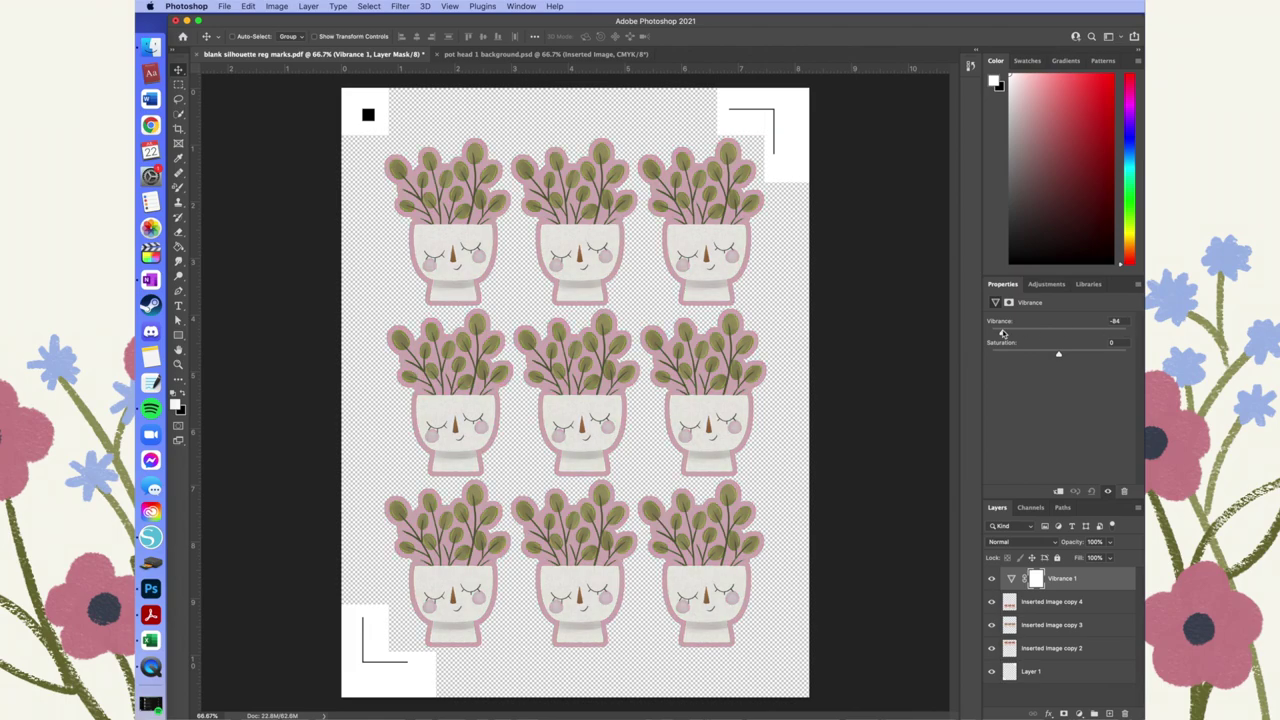
pyautogui.click(1068, 331)
pyautogui.click(1068, 332)
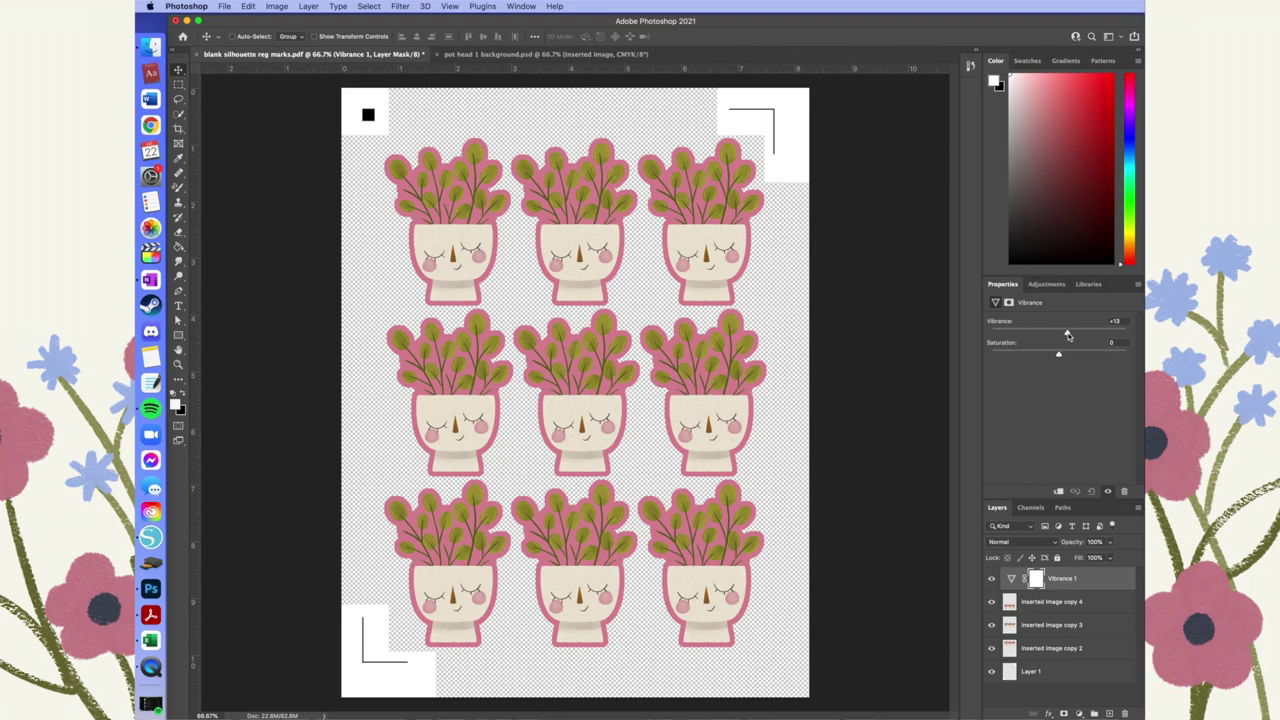
pyautogui.moveTo(1085, 333); pyautogui.dragTo(1091, 332)
pyautogui.moveTo(1093, 331); pyautogui.dragTo(1109, 330)
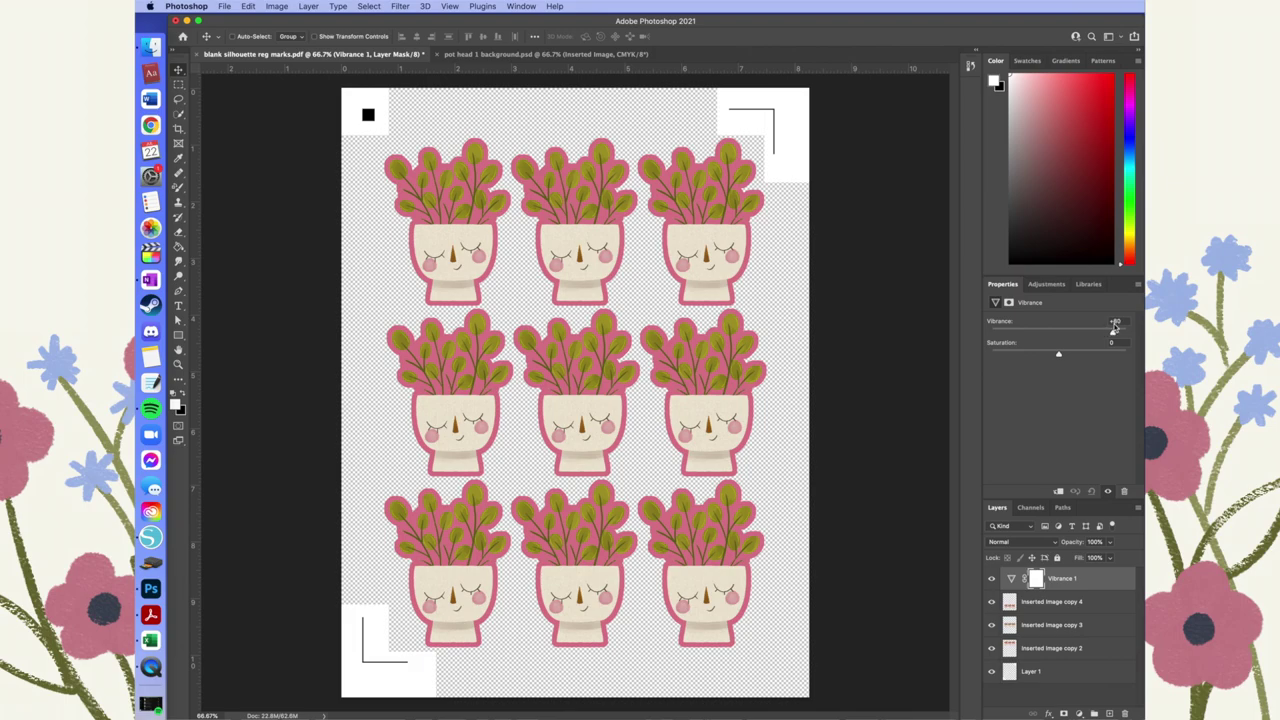
# Step: Save the sheet on the computer as flower pot head 1 silhouette marks.psd in the 2 psds folder
pyautogui.click(224, 6)
pyautogui.click(255, 138)
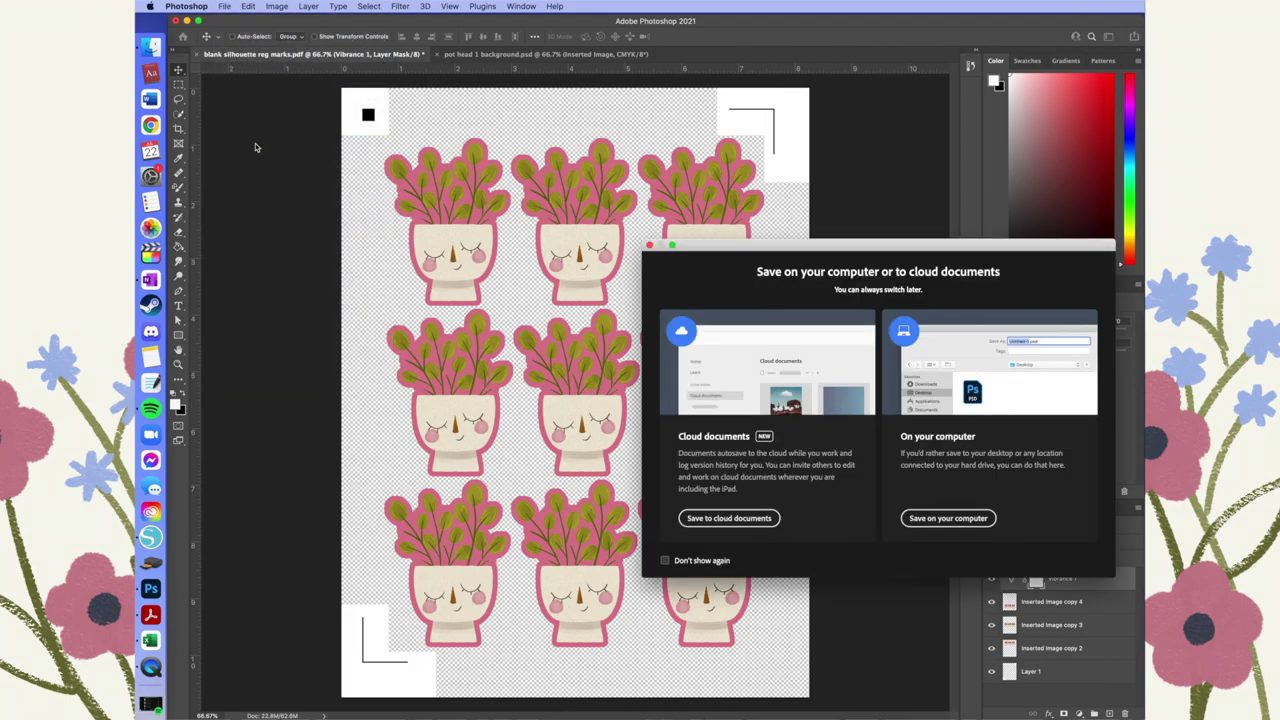
pyautogui.click(948, 518)
pyautogui.write('pot head 1')
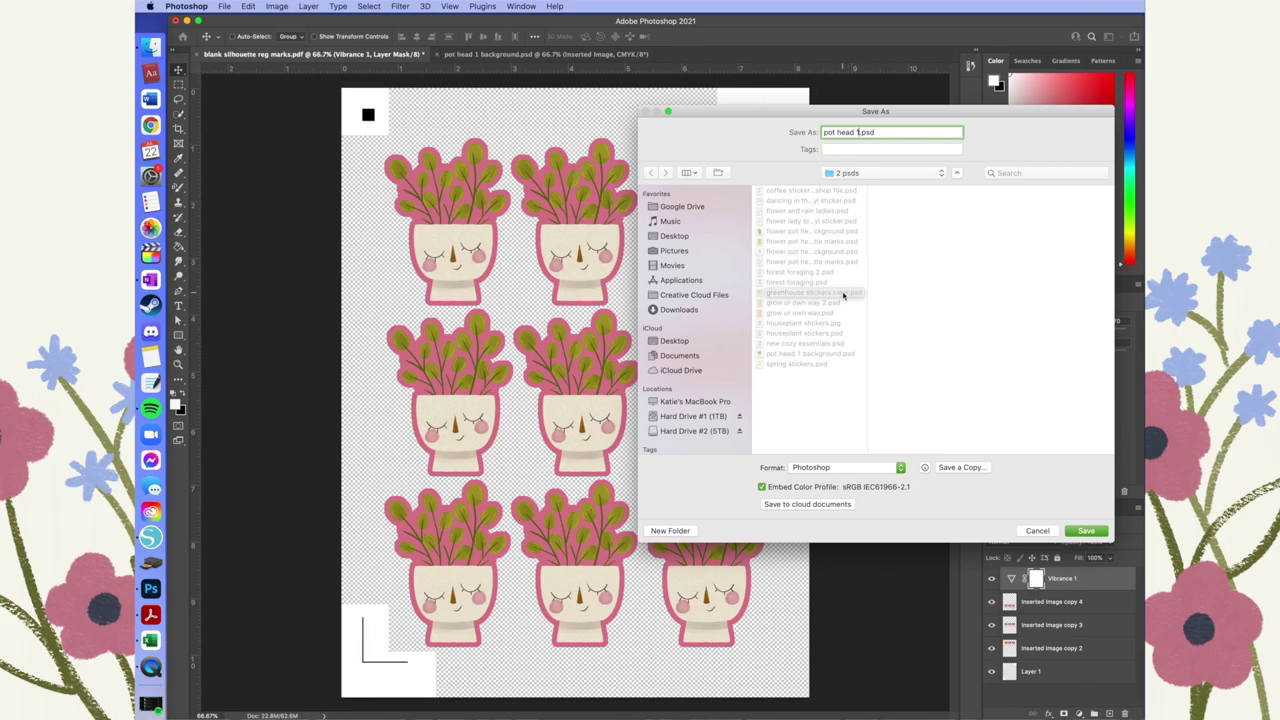
pyautogui.click(824, 132)
pyautogui.write('flower')
pyautogui.click(886, 132)
pyautogui.write('silhouette marks')
pyautogui.click(1080, 532)
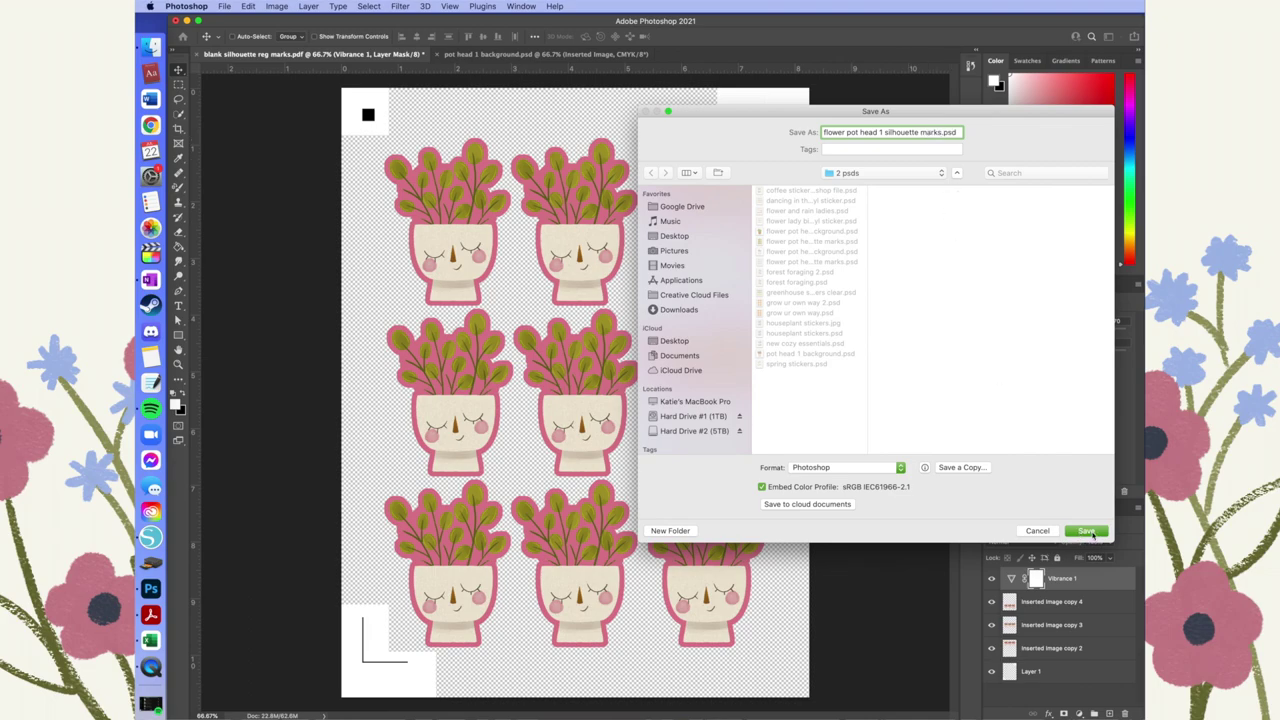
# Step: Start saving a copy of the sticker sheet on the computer with JPEG as the format
pyautogui.click(225, 6)
pyautogui.click(260, 113)
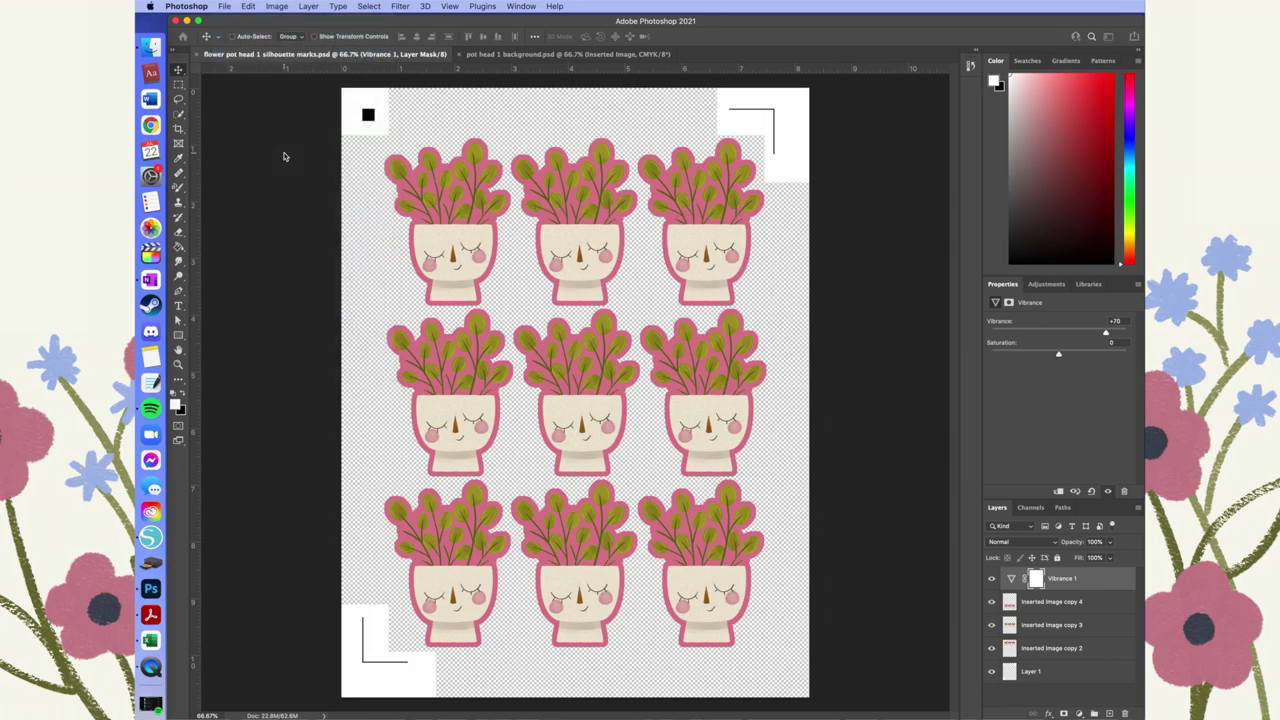
pyautogui.click(988, 518)
pyautogui.click(880, 172)
pyautogui.click(900, 260)
pyautogui.click(1045, 211)
pyautogui.click(961, 467)
pyautogui.click(860, 420)
pyautogui.click(840, 490)
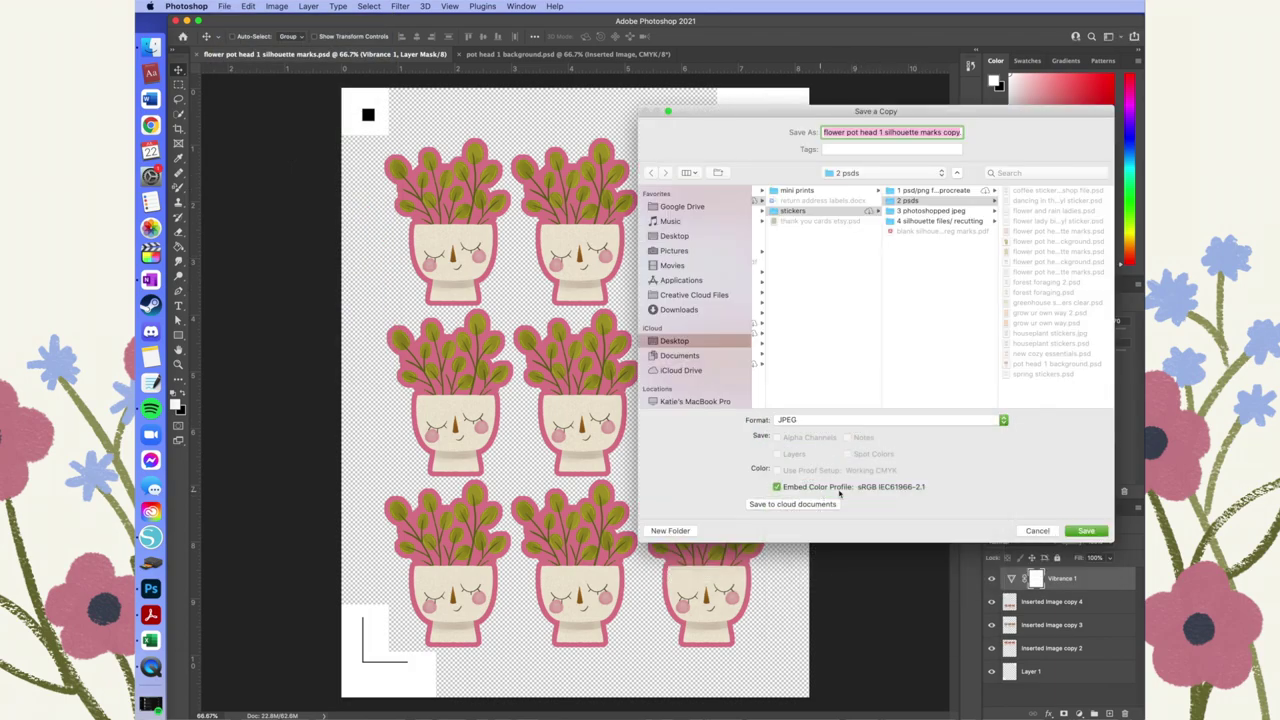
# Step: Remove the word copy from the file name and choose the big stickers folder inside 3 photoshopped jpeg
pyautogui.click(960, 133)
pyautogui.press('BackSpace')
pyautogui.press('BackSpace')
pyautogui.press('BackSpace')
pyautogui.press('BackSpace')
pyautogui.press('BackSpace')
pyautogui.click(930, 211)
pyautogui.click(1040, 191)
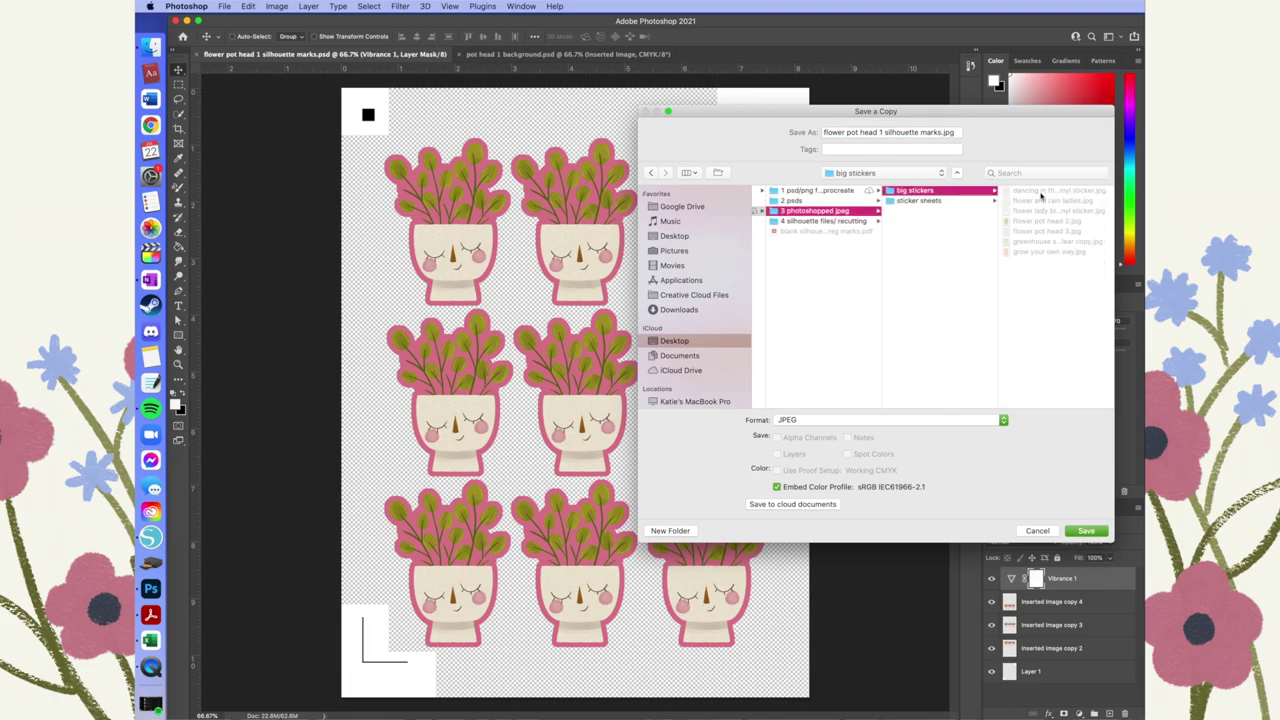
# Step: Remove the silhouette marks wording from the file name and save the JPEG at Maximum quality 12
pyautogui.moveTo(855, 132); pyautogui.dragTo(936, 132)
pyautogui.press('BackSpace')
pyautogui.press('Return')
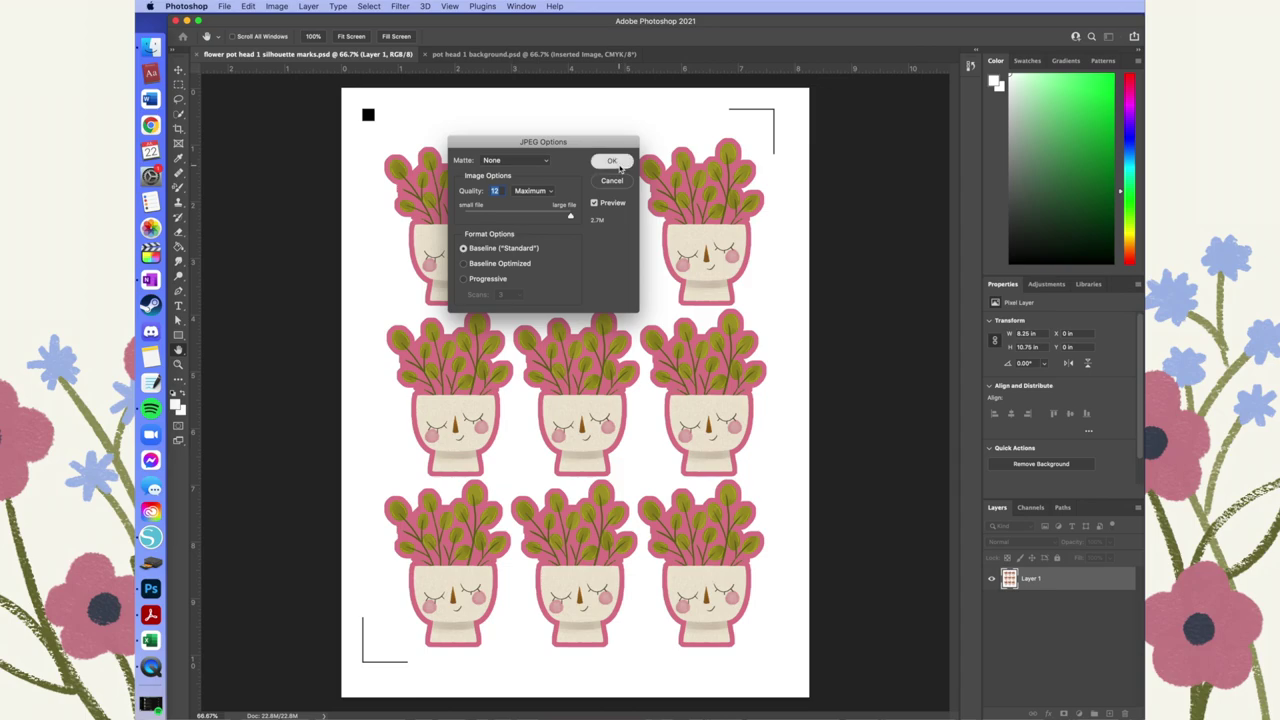
pyautogui.press('Return')
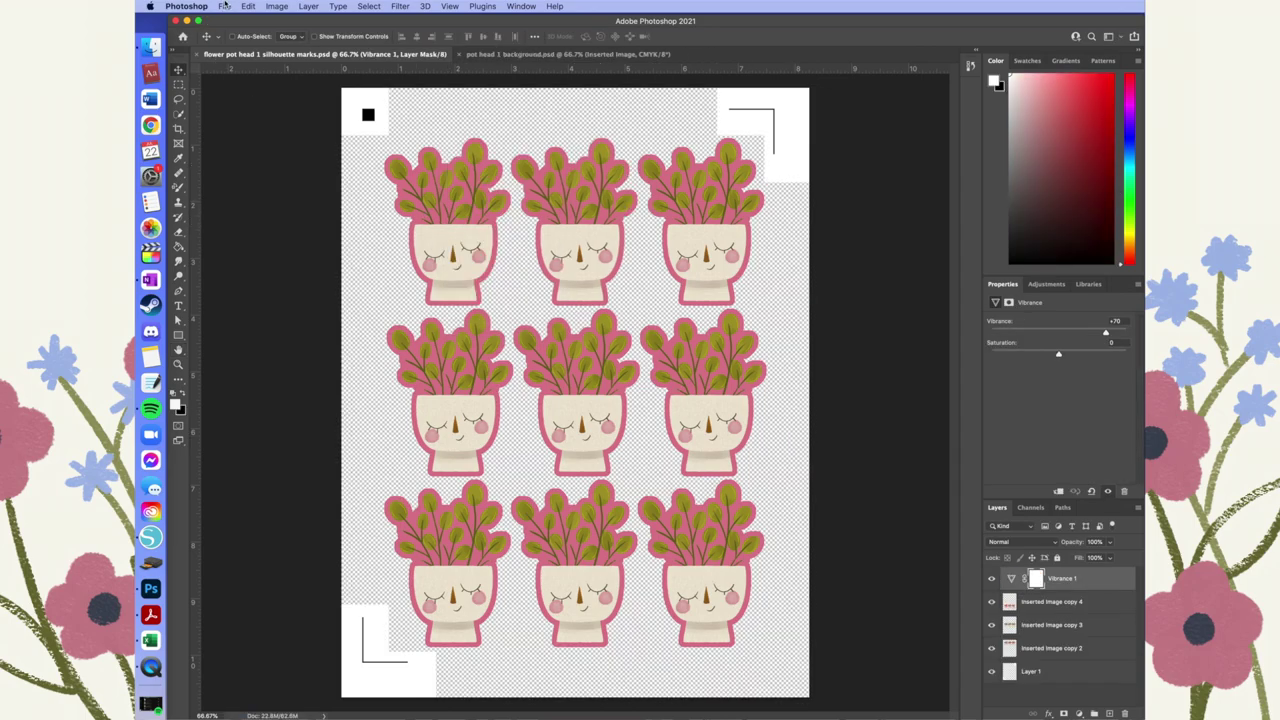
# Step: Bring up the printer's settings for the sticker sheet, feed paper from the Rear Tray and turn off two-sided printing
pyautogui.click(224, 6)
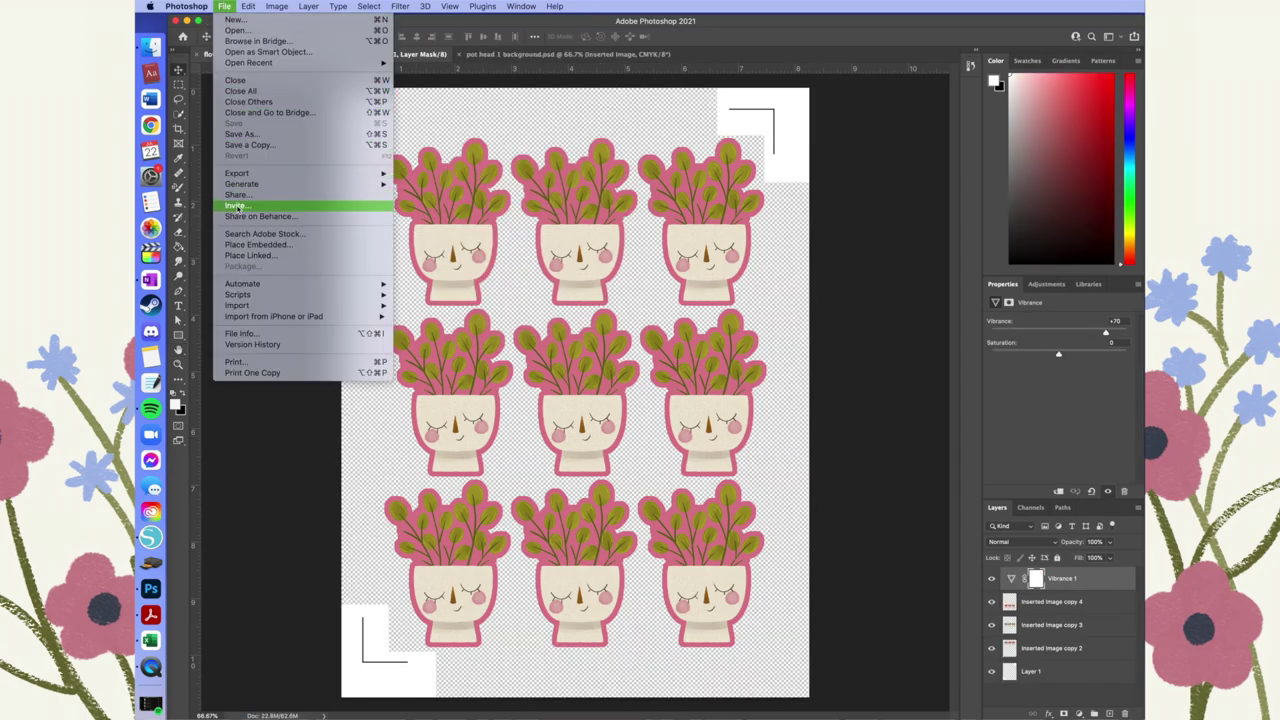
pyautogui.click(275, 363)
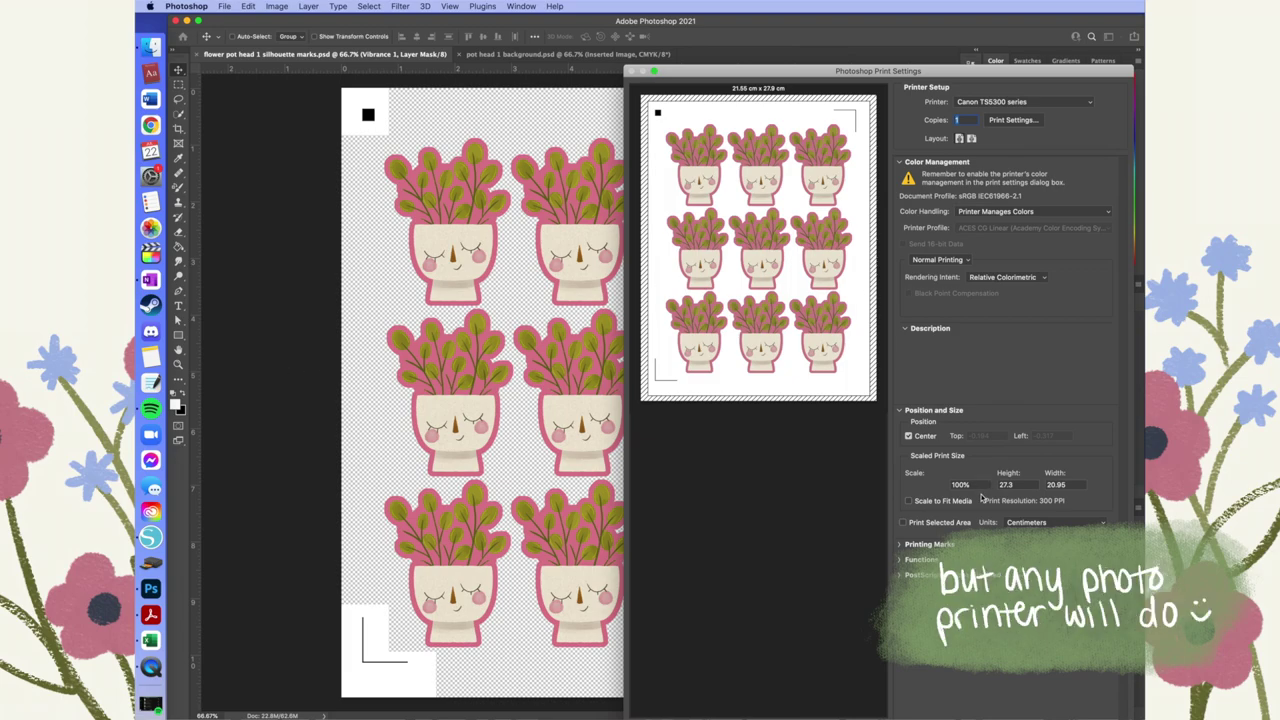
pyautogui.click(1013, 119)
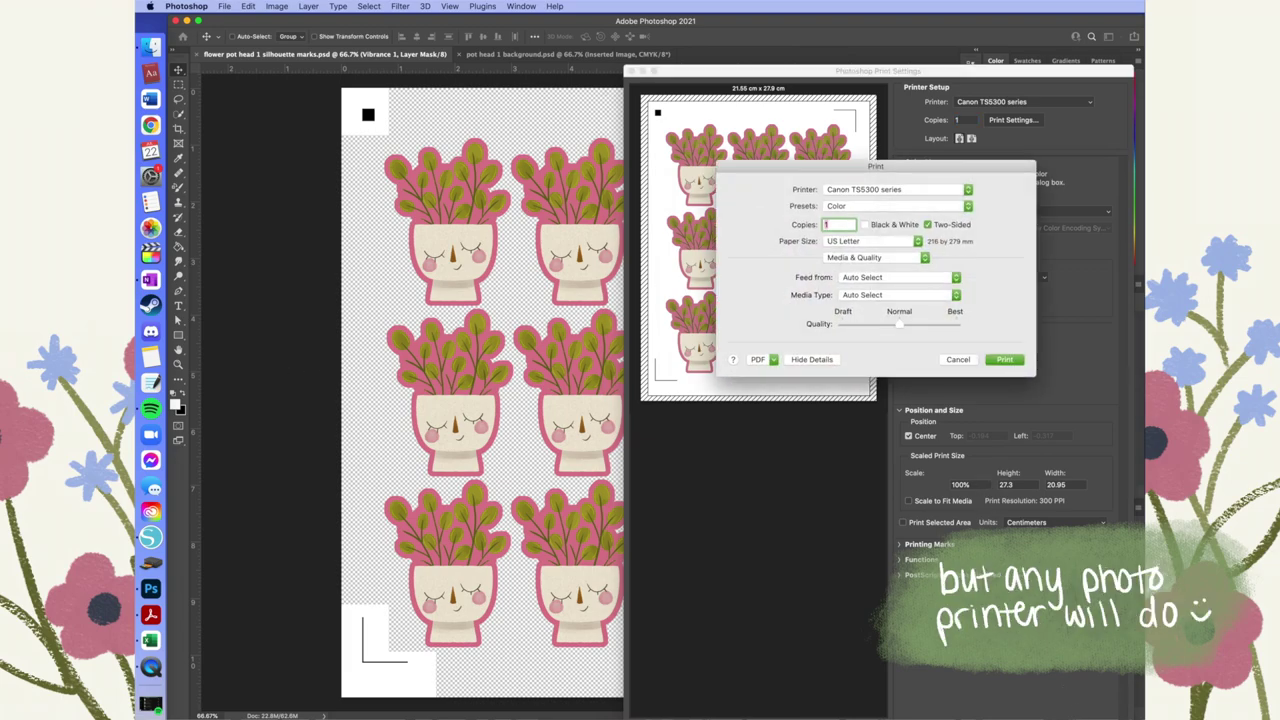
pyautogui.click(855, 362)
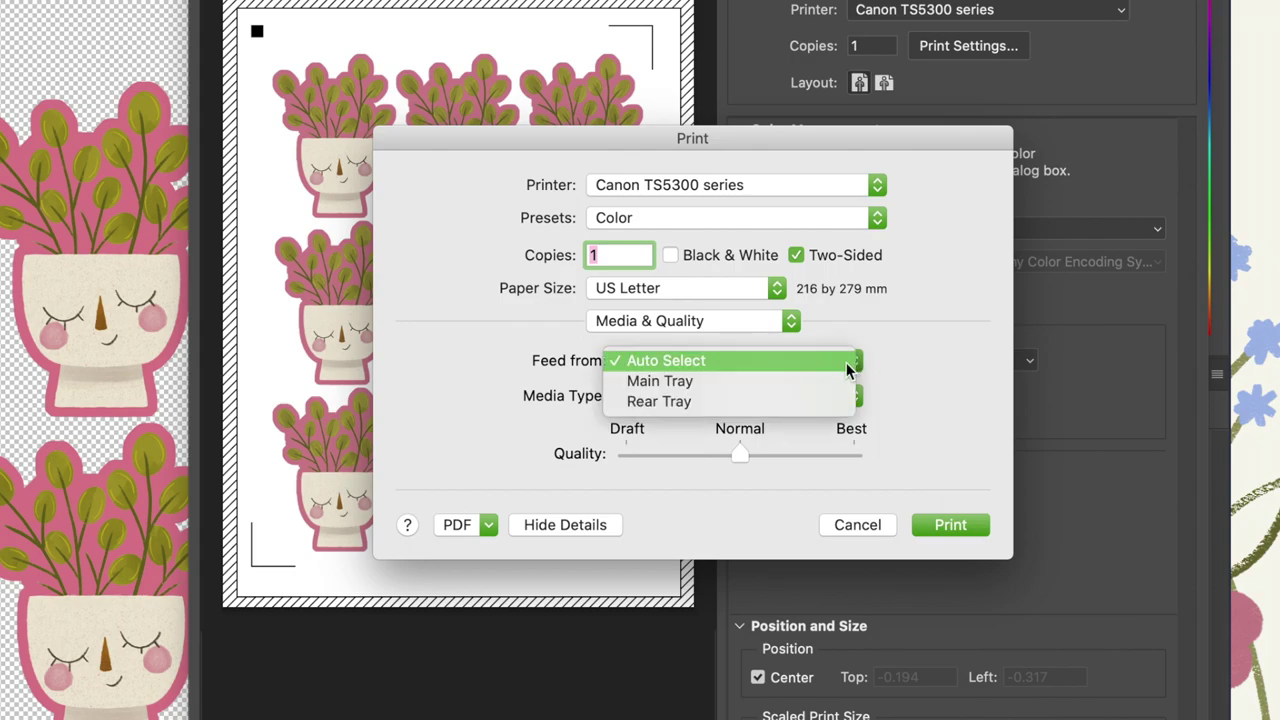
pyautogui.click(814, 401)
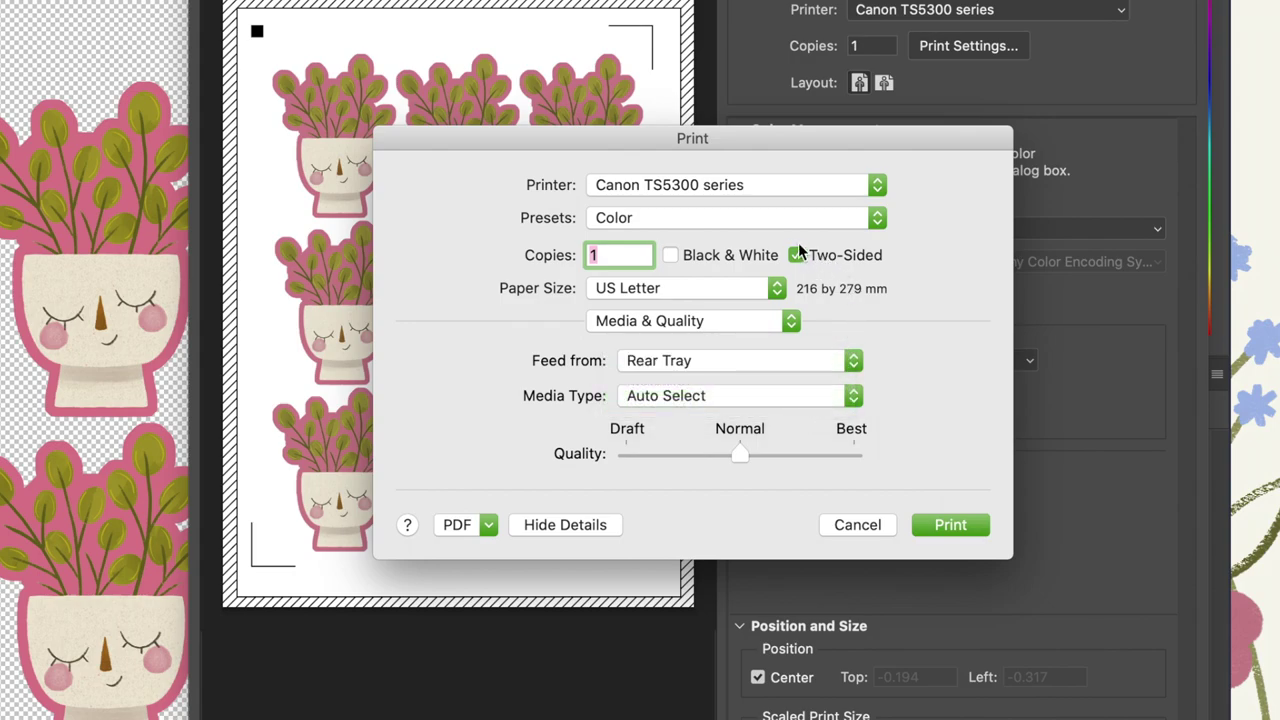
pyautogui.click(796, 255)
# Step: Set the media type to High Resolution Paper and the quality to Best, and print the sheet despite the clipping warning
pyautogui.click(770, 402)
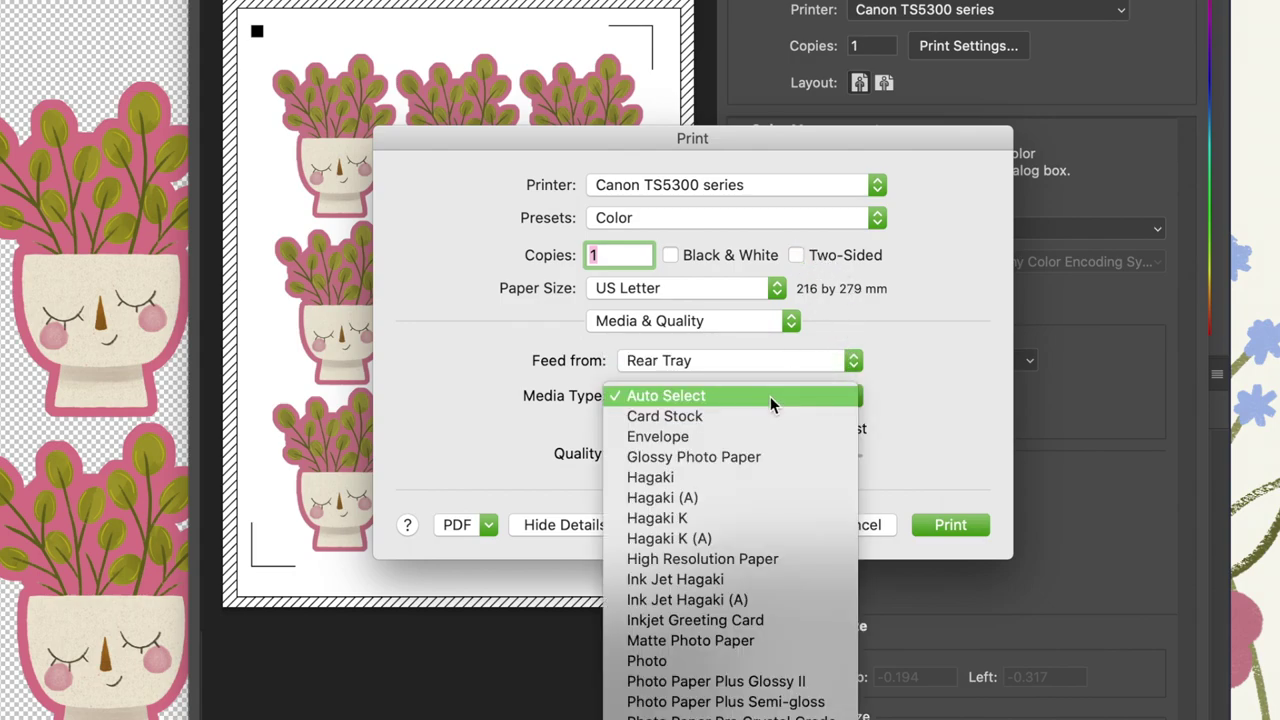
pyautogui.click(768, 562)
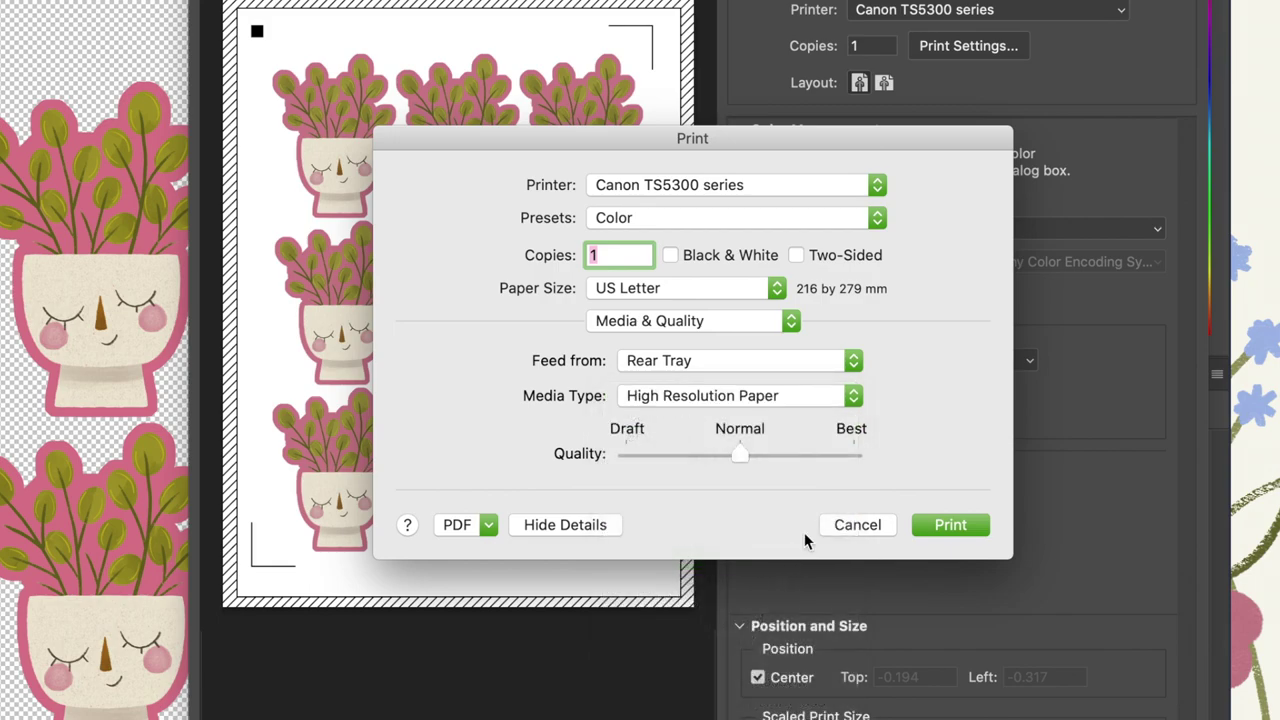
pyautogui.click(862, 455)
pyautogui.click(948, 525)
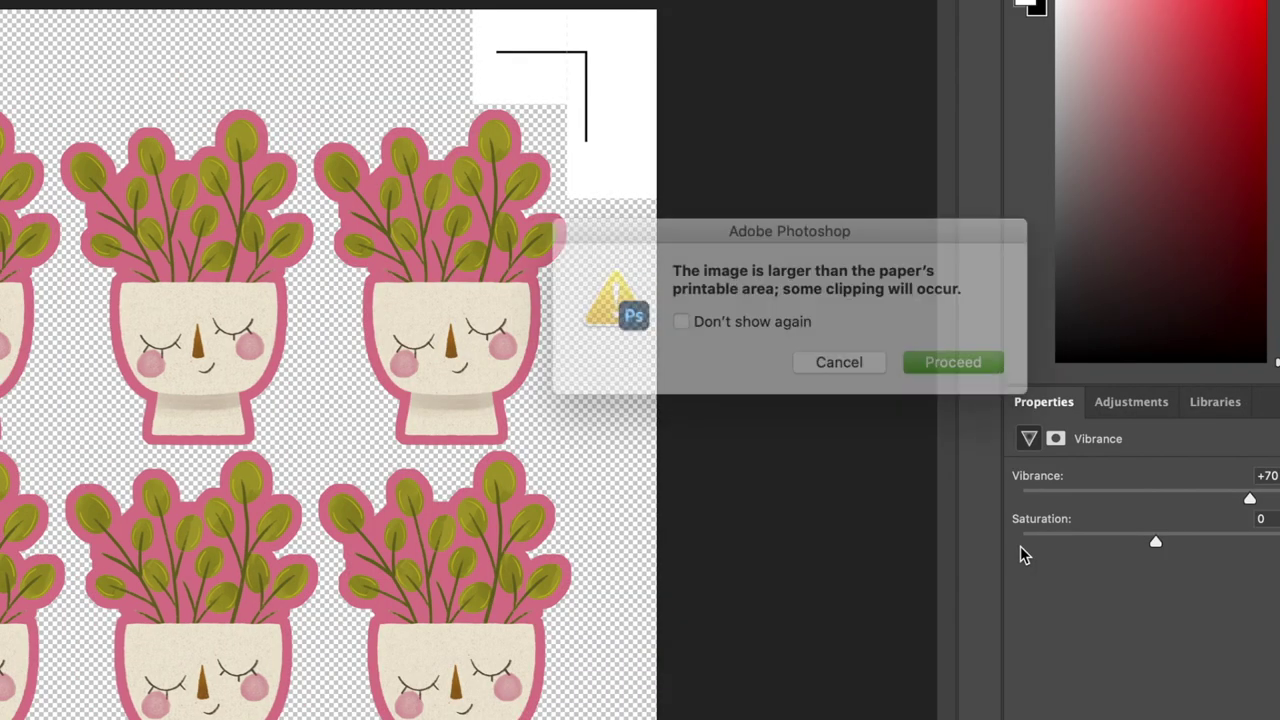
pyautogui.click(942, 362)
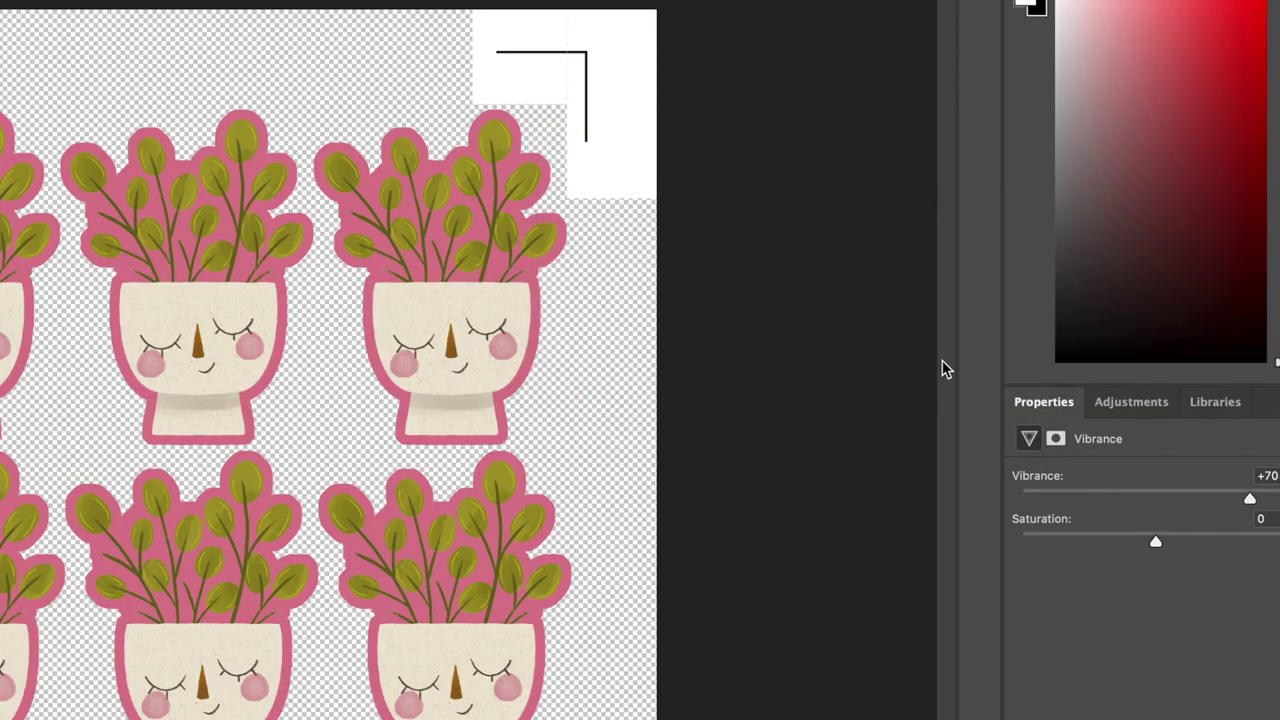
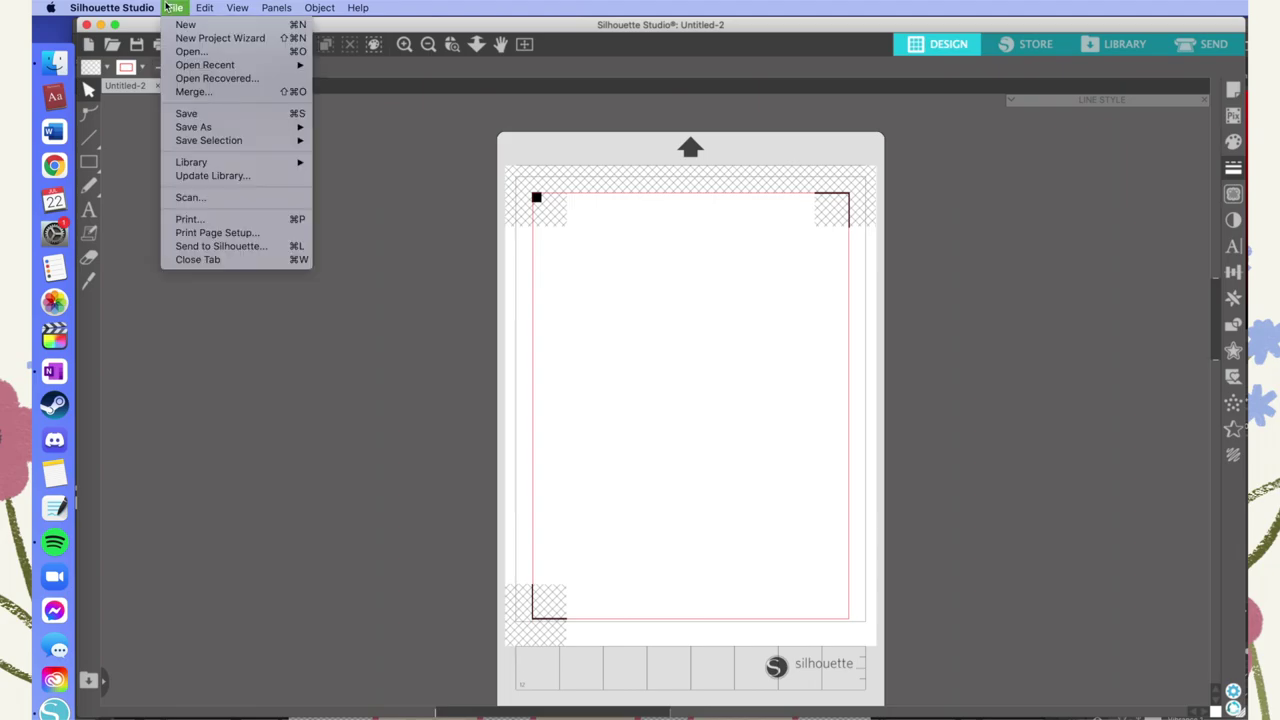
# Step: In Silhouette Studio, open flower pot head 1.jpg from the big stickers folder inside stickers and 3 photoshopped jpeg
pyautogui.click(249, 55)
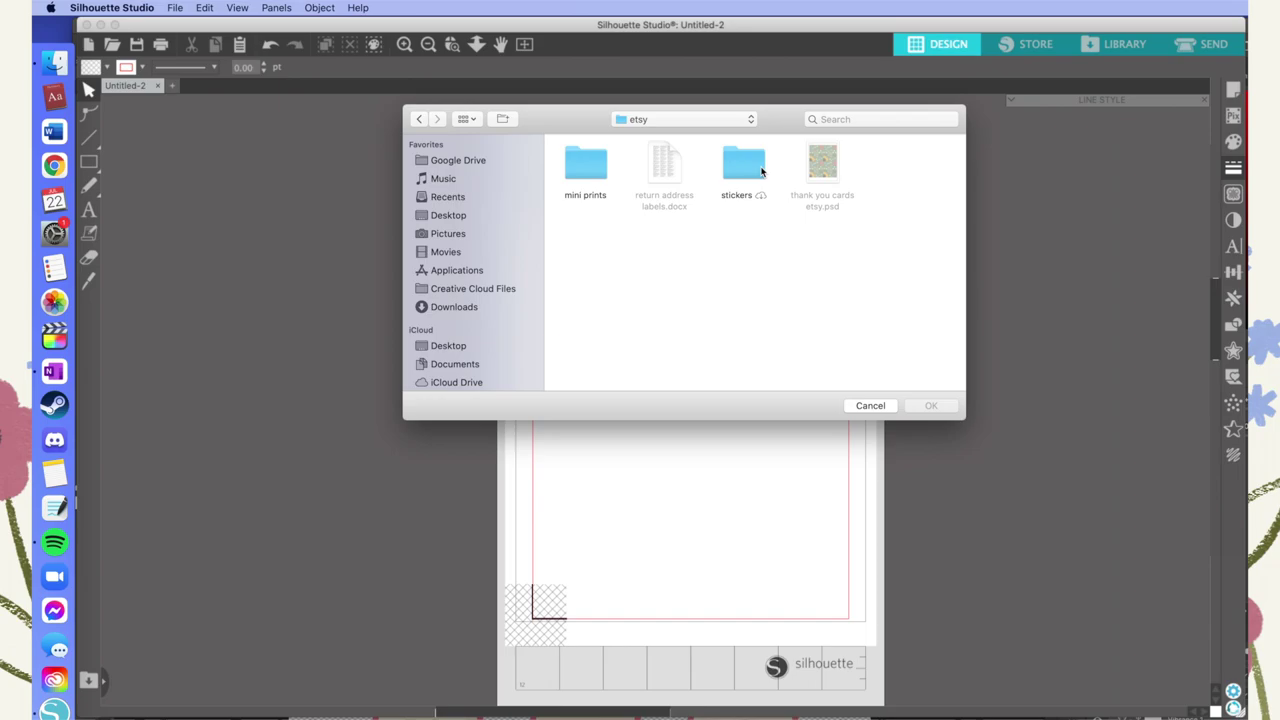
pyautogui.doubleClick(762, 168)
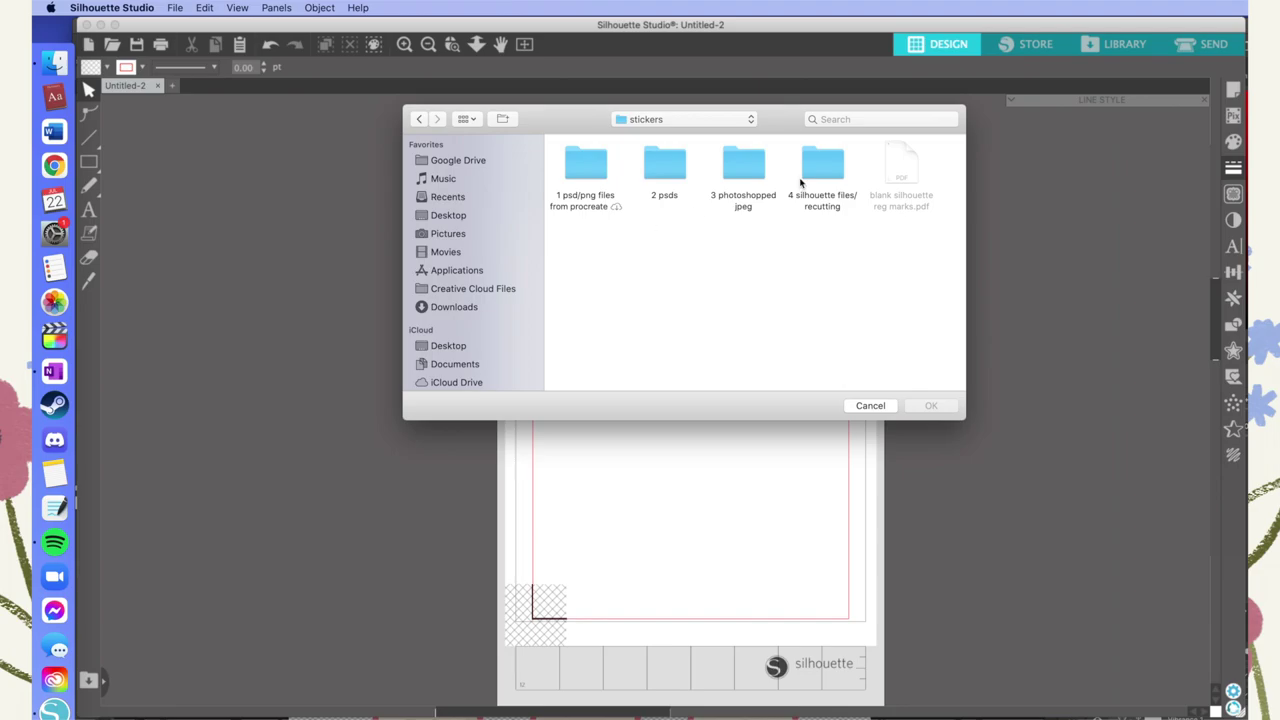
pyautogui.doubleClick(742, 163)
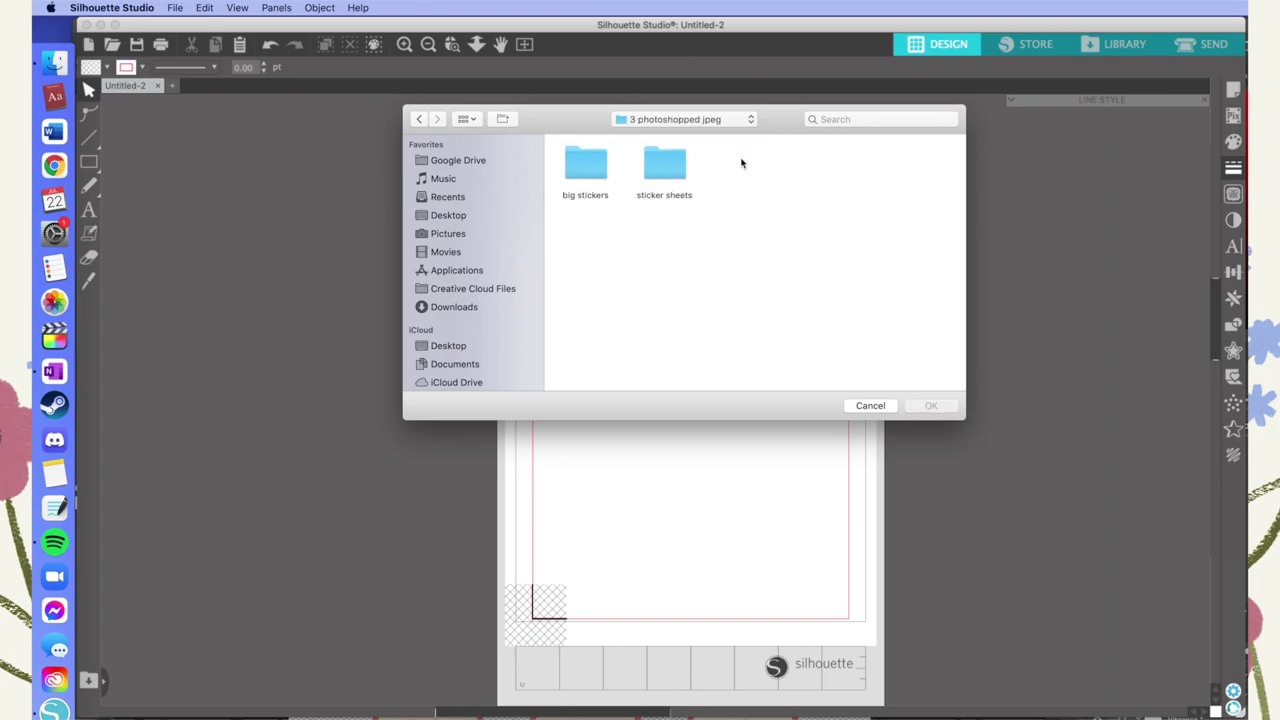
pyautogui.doubleClick(576, 168)
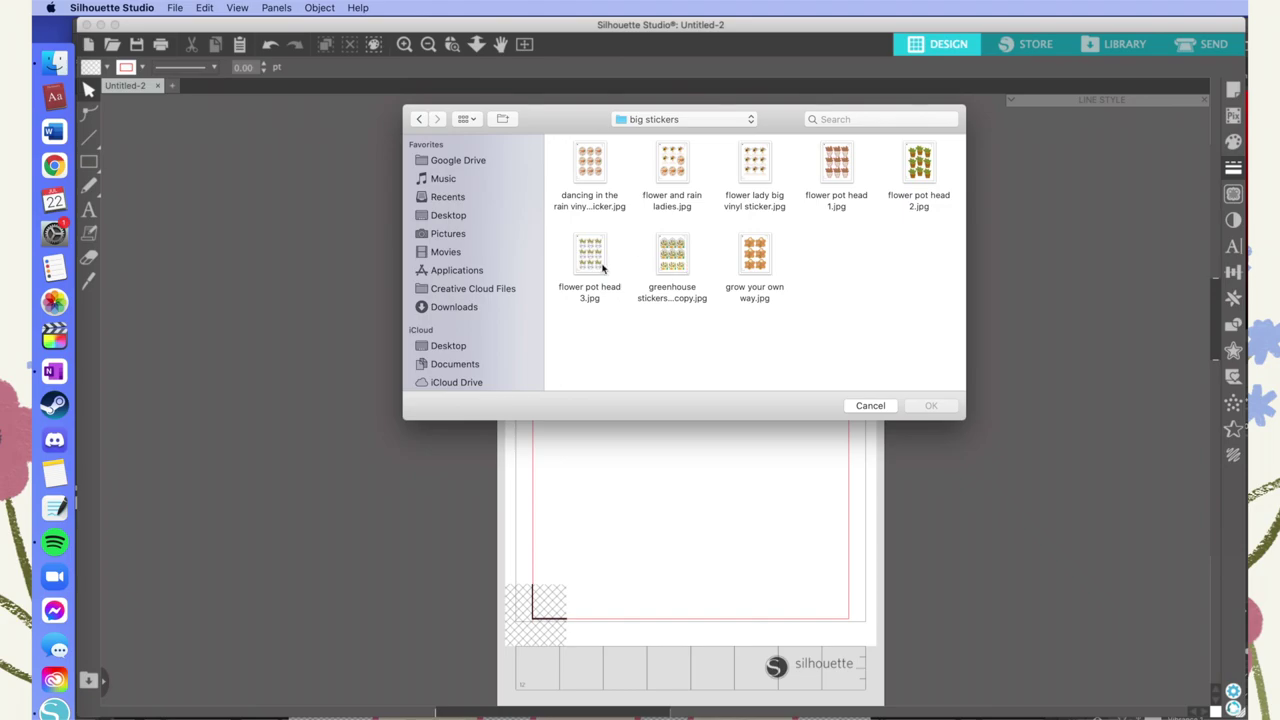
pyautogui.click(832, 176)
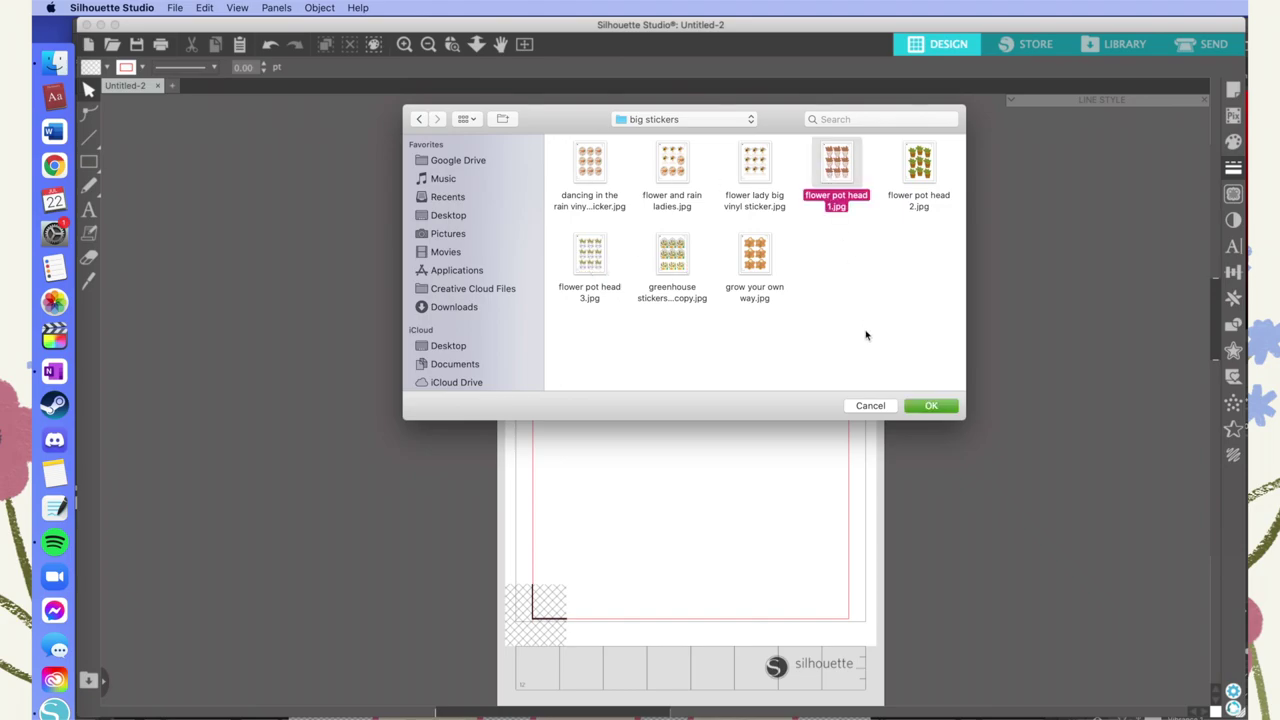
pyautogui.click(931, 406)
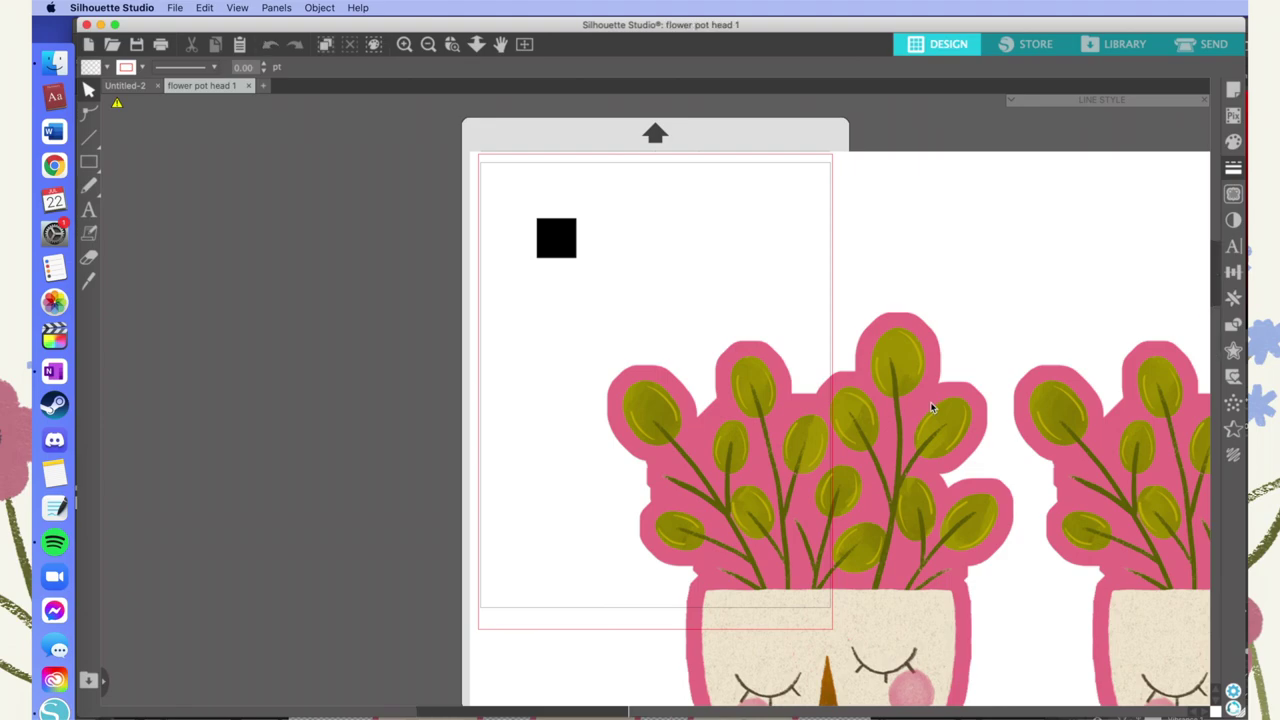
# Step: Scale the imported sticker sheet image by 50% and move it up over the cutting mat
pyautogui.click(700, 327)
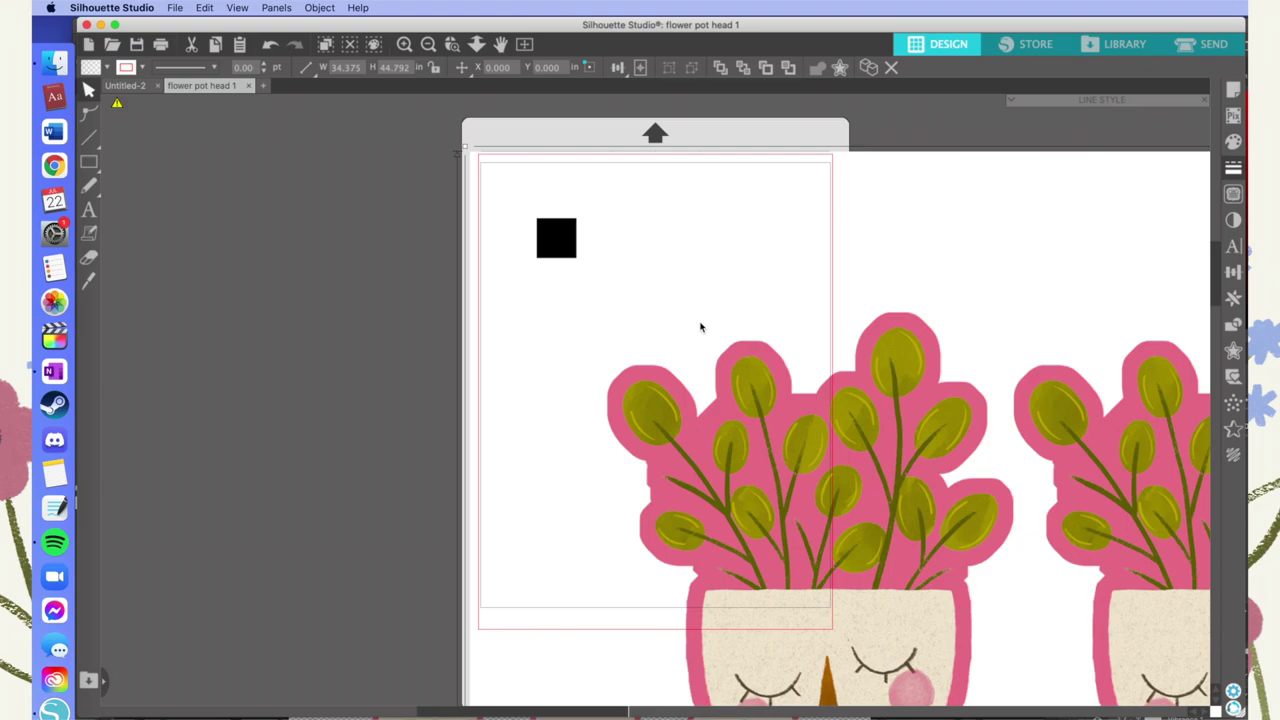
pyautogui.scroll(1, 694, 323)
pyautogui.click(308, 70)
pyautogui.click(308, 72)
pyautogui.click(308, 72)
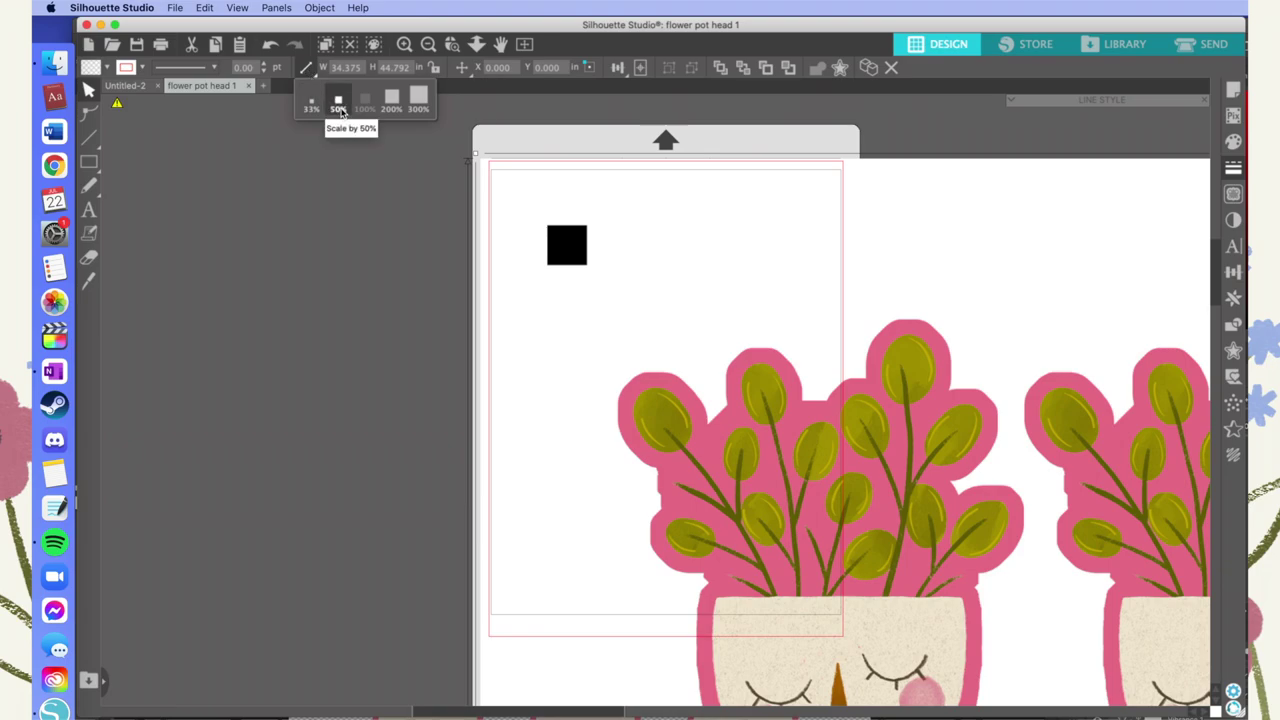
pyautogui.click(338, 106)
pyautogui.moveTo(985, 688); pyautogui.dragTo(560, 171)
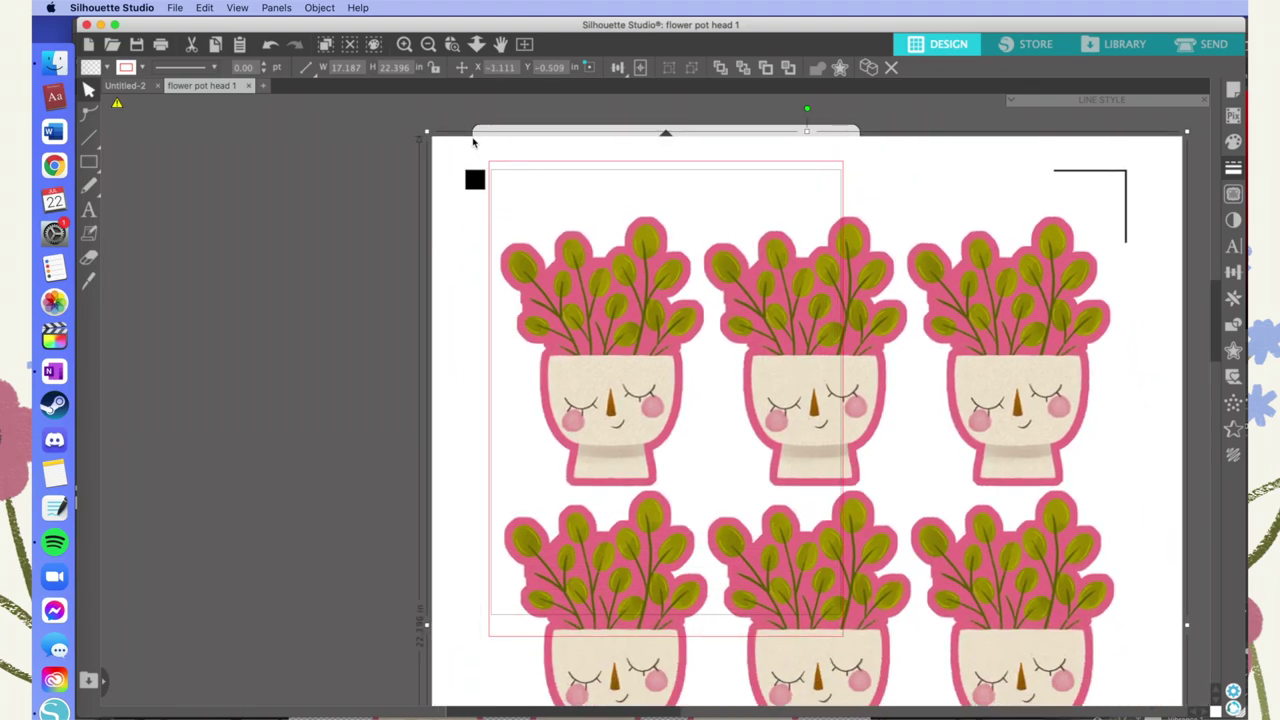
# Step: Shrink the sheet image proportionally to about 8.8 × 11.4 in and move it onto the page
pyautogui.moveTo(428, 133); pyautogui.dragTo(614, 372)
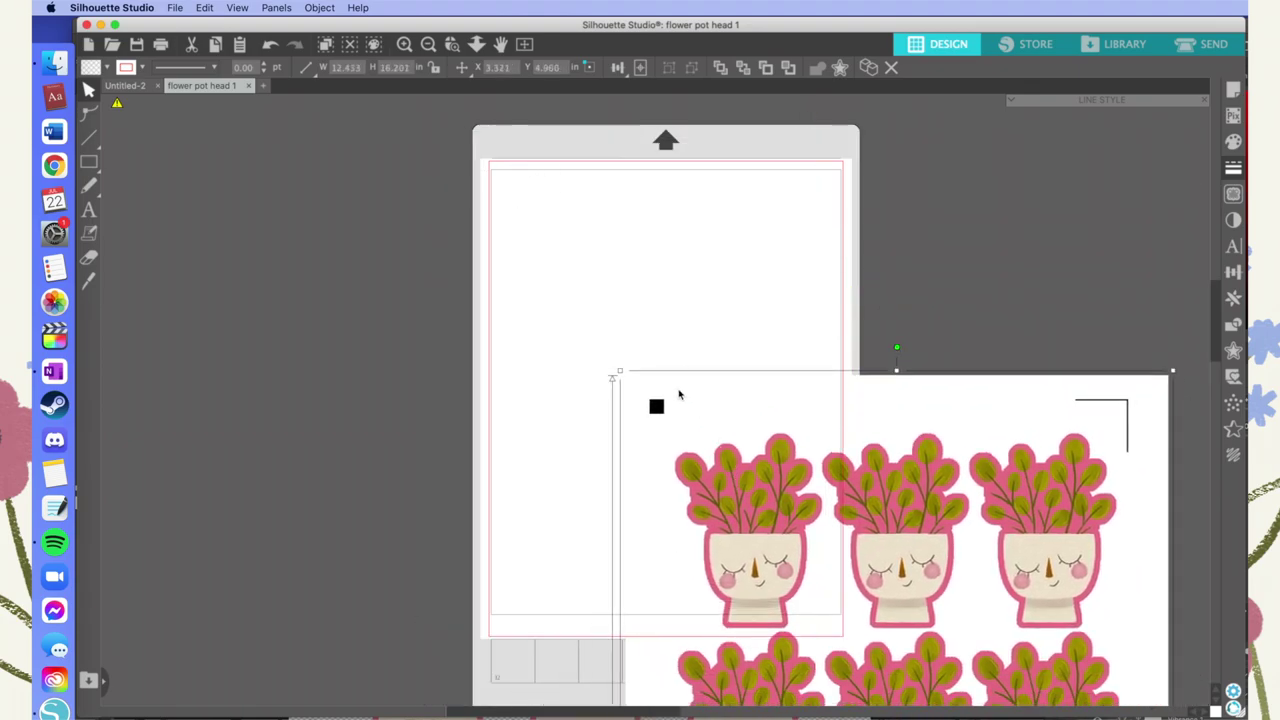
pyautogui.press('super+z')
pyautogui.moveTo(437, 125); pyautogui.dragTo(612, 325)
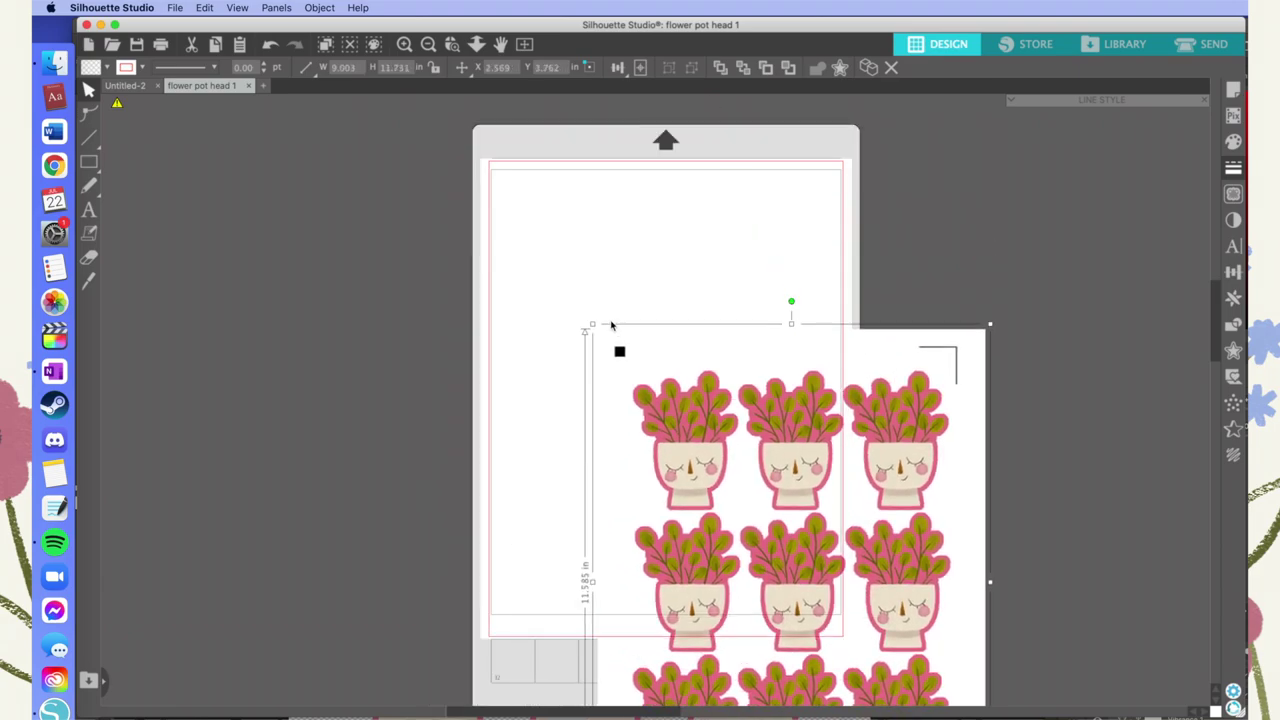
pyautogui.moveTo(732, 482); pyautogui.dragTo(618, 320)
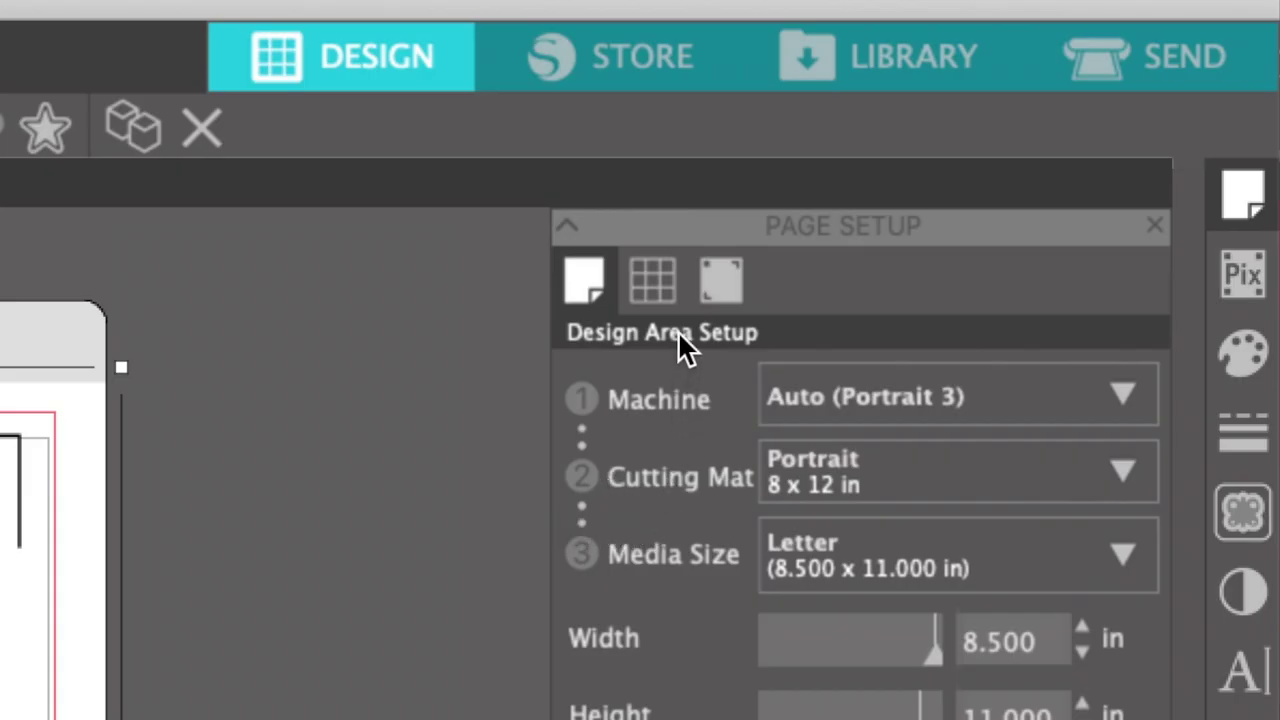
# Step: Turn on the registration marks, shrink the sheet image to about 8.35 × 10.88 in and place its black square over the page's square mark
pyautogui.click(729, 283)
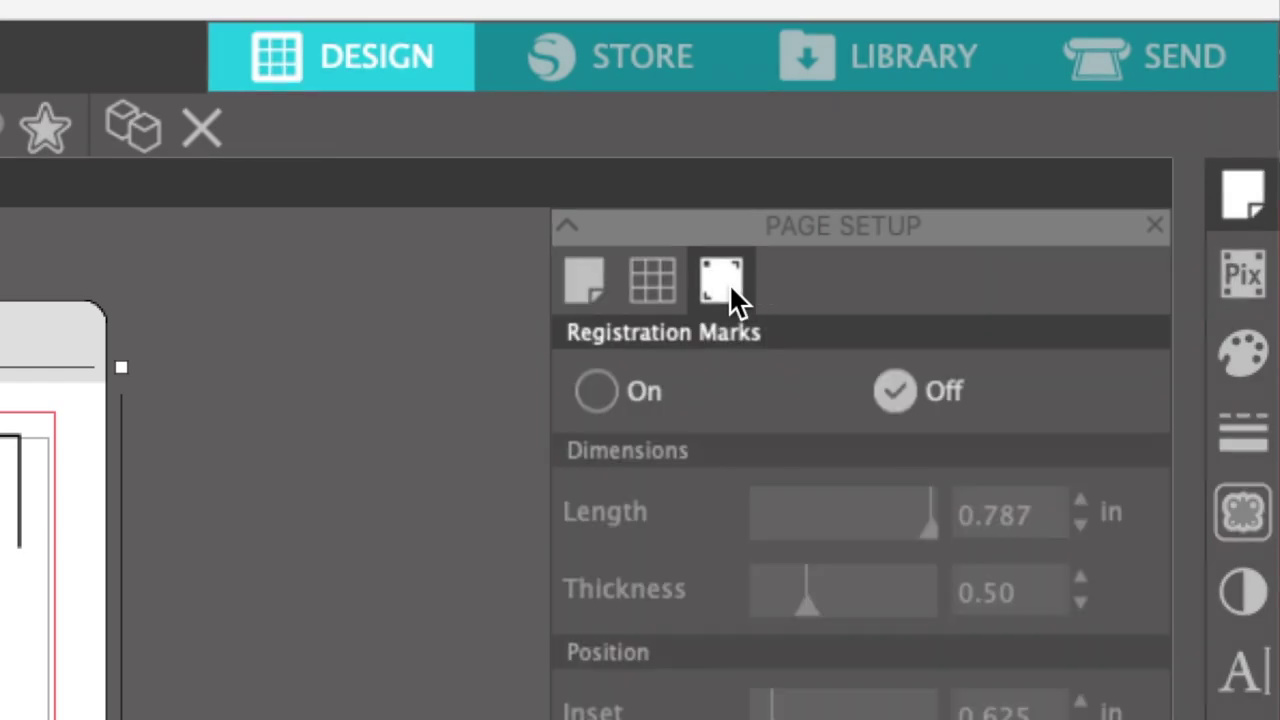
pyautogui.click(595, 403)
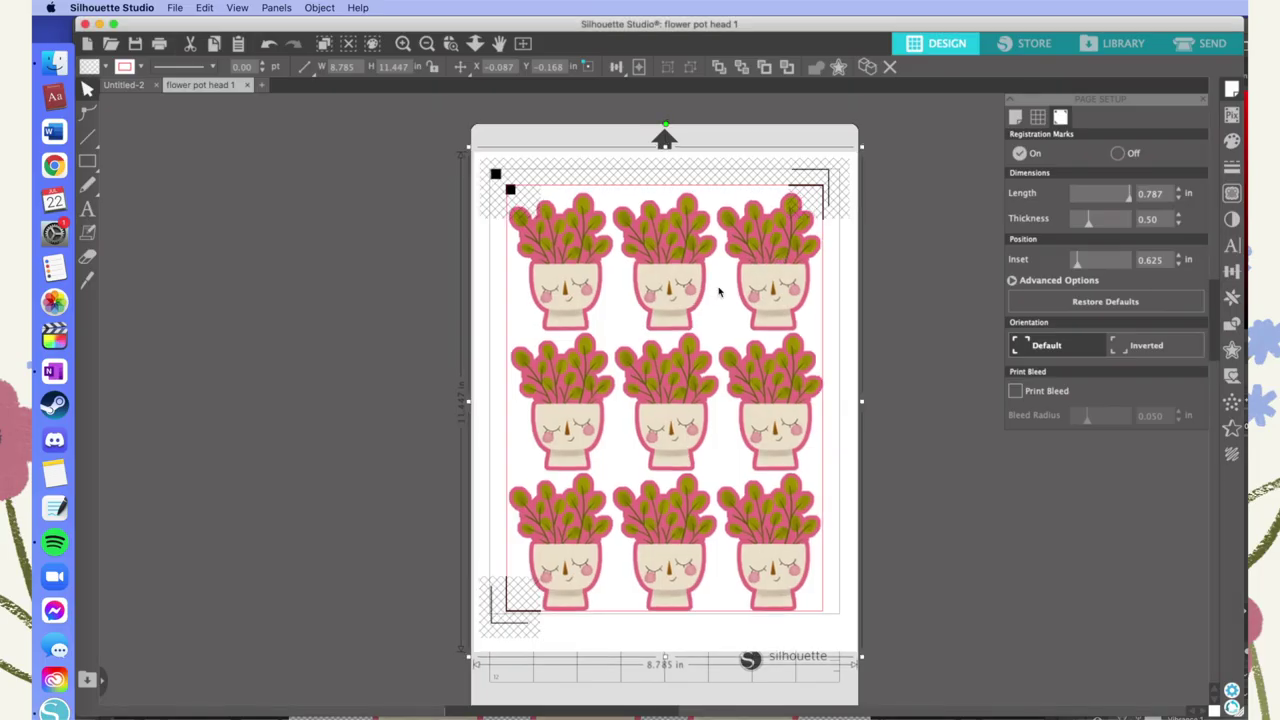
pyautogui.moveTo(718, 291); pyautogui.dragTo(724, 288)
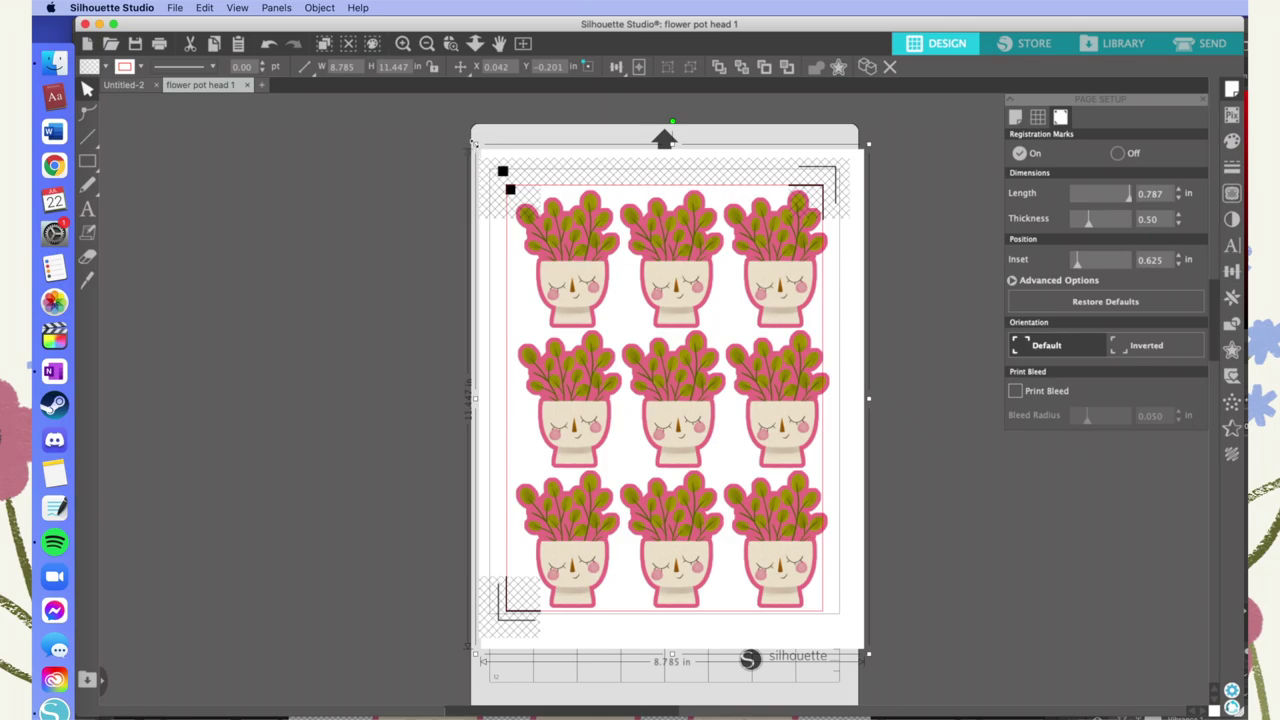
pyautogui.moveTo(470, 146); pyautogui.dragTo(488, 179)
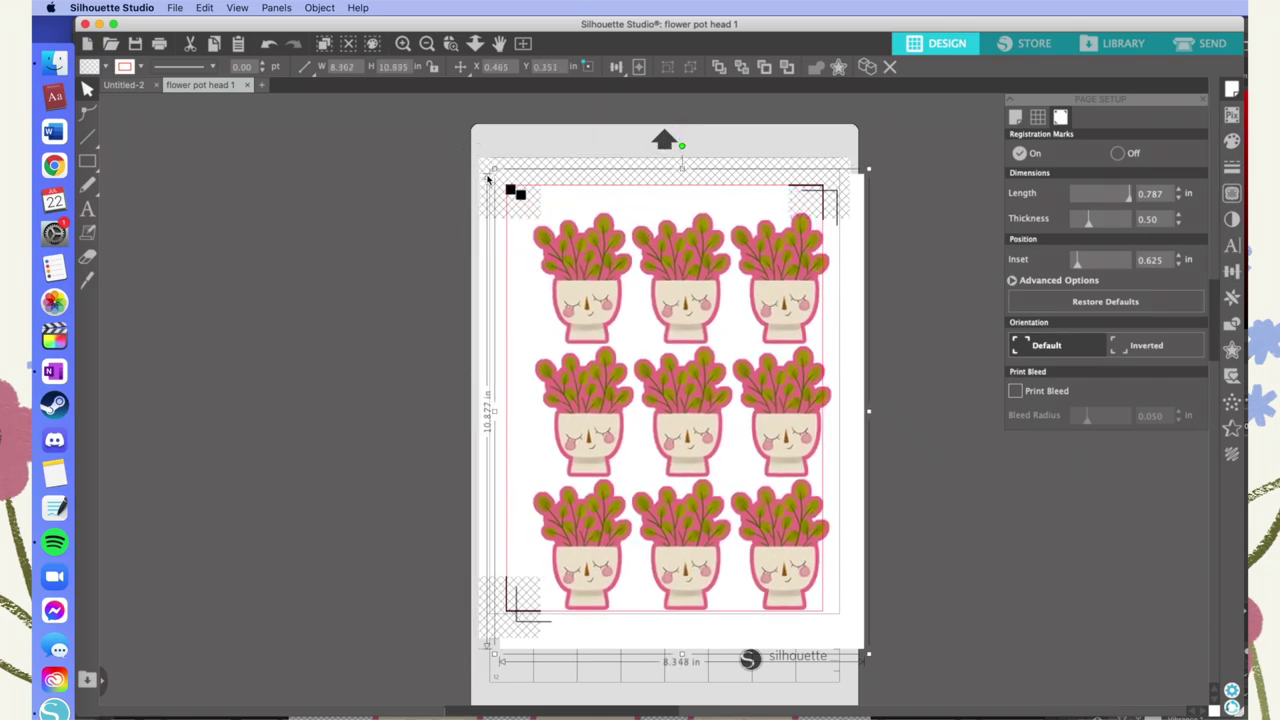
pyautogui.moveTo(693, 306); pyautogui.dragTo(683, 296)
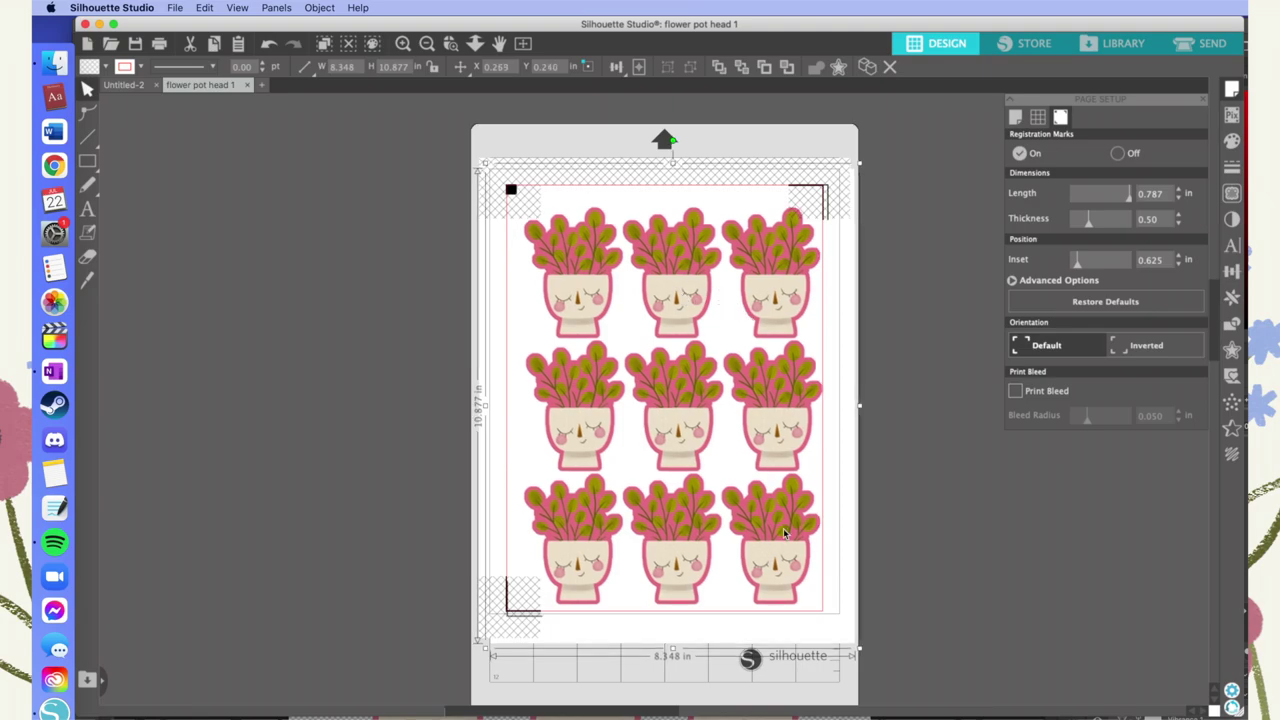
# Step: Shrink the sheet image from its lower right corner to about 8.23 × 10.72 in to match the page's corner marks, and deselect it
pyautogui.moveTo(862, 651); pyautogui.dragTo(854, 648)
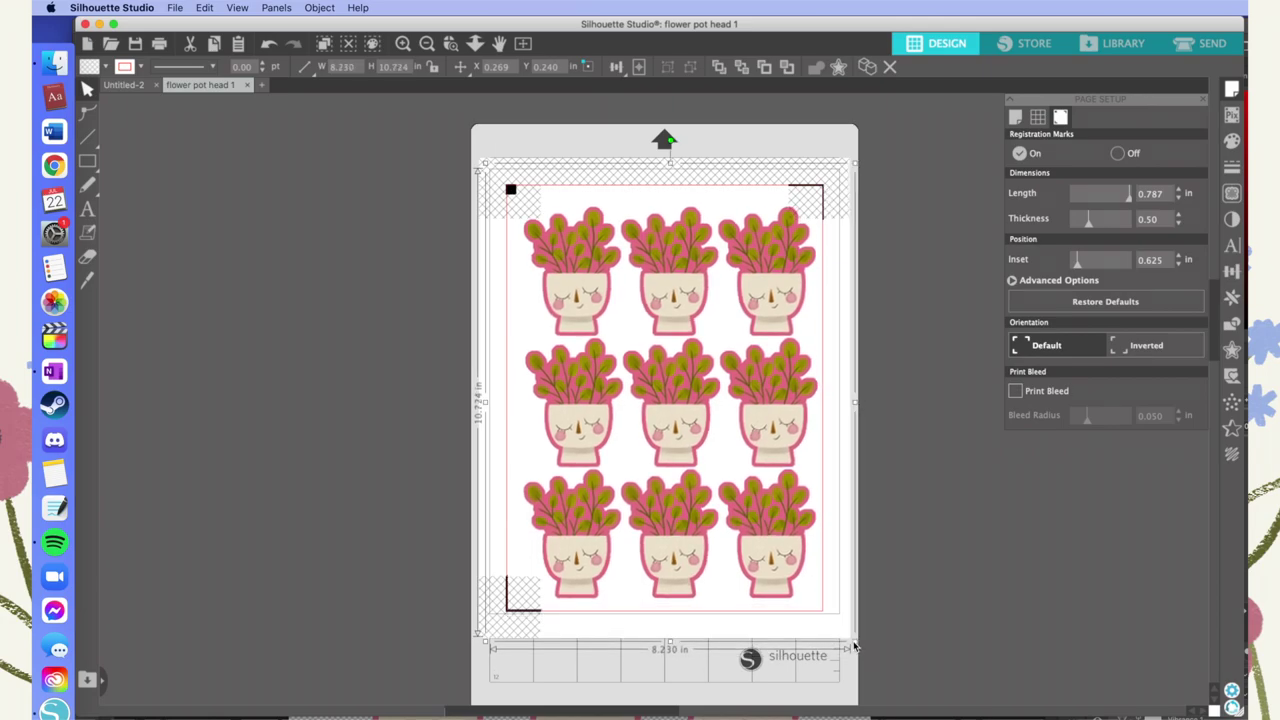
pyautogui.moveTo(854, 648); pyautogui.dragTo(854, 648)
pyautogui.press('super+z')
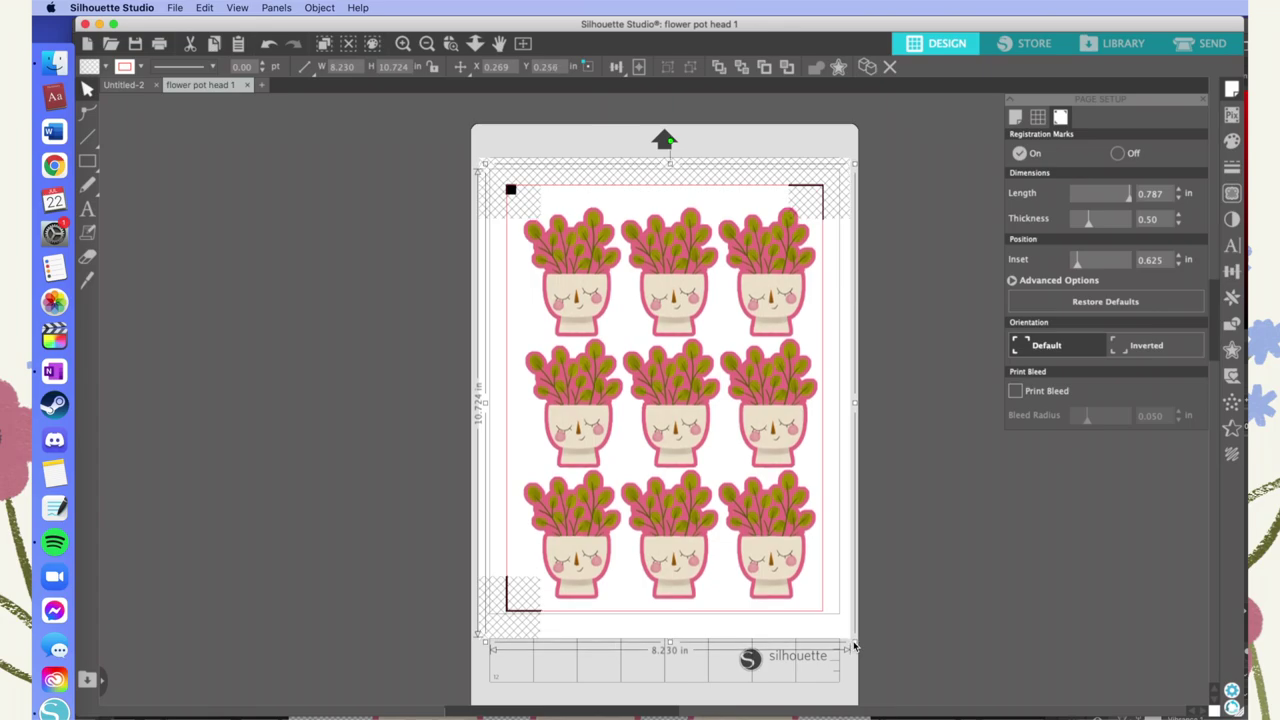
pyautogui.click(883, 307)
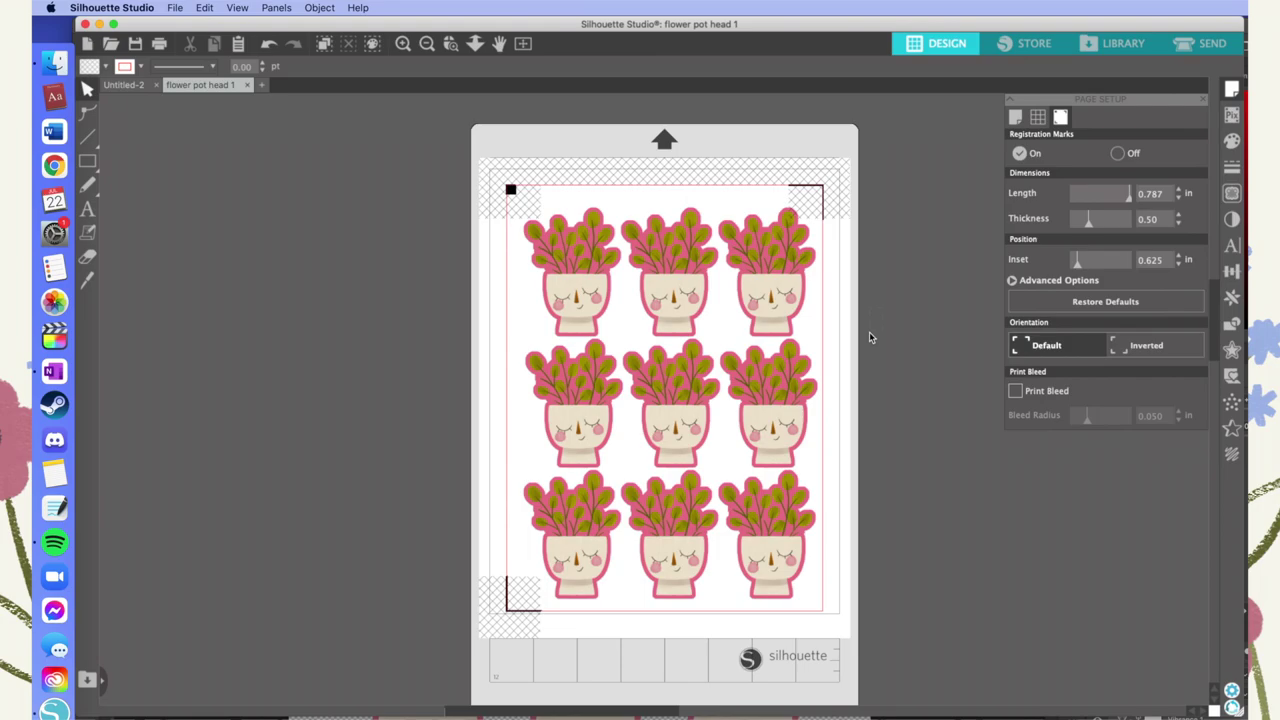
# Step: Select the sheet image and nudge it slightly left and up so its marks line up with the page's registration marks
pyautogui.scroll(2, 869, 337)
pyautogui.scroll(1, 869, 337)
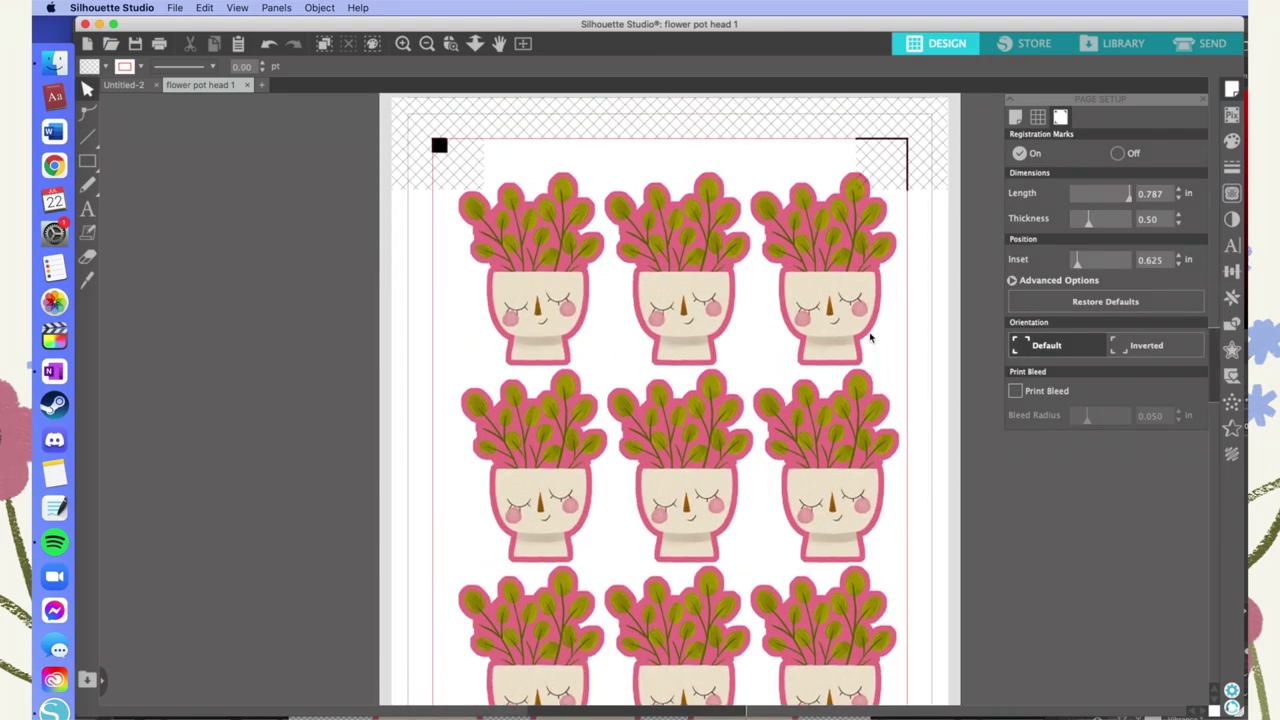
pyautogui.hscroll(1, 870, 338)
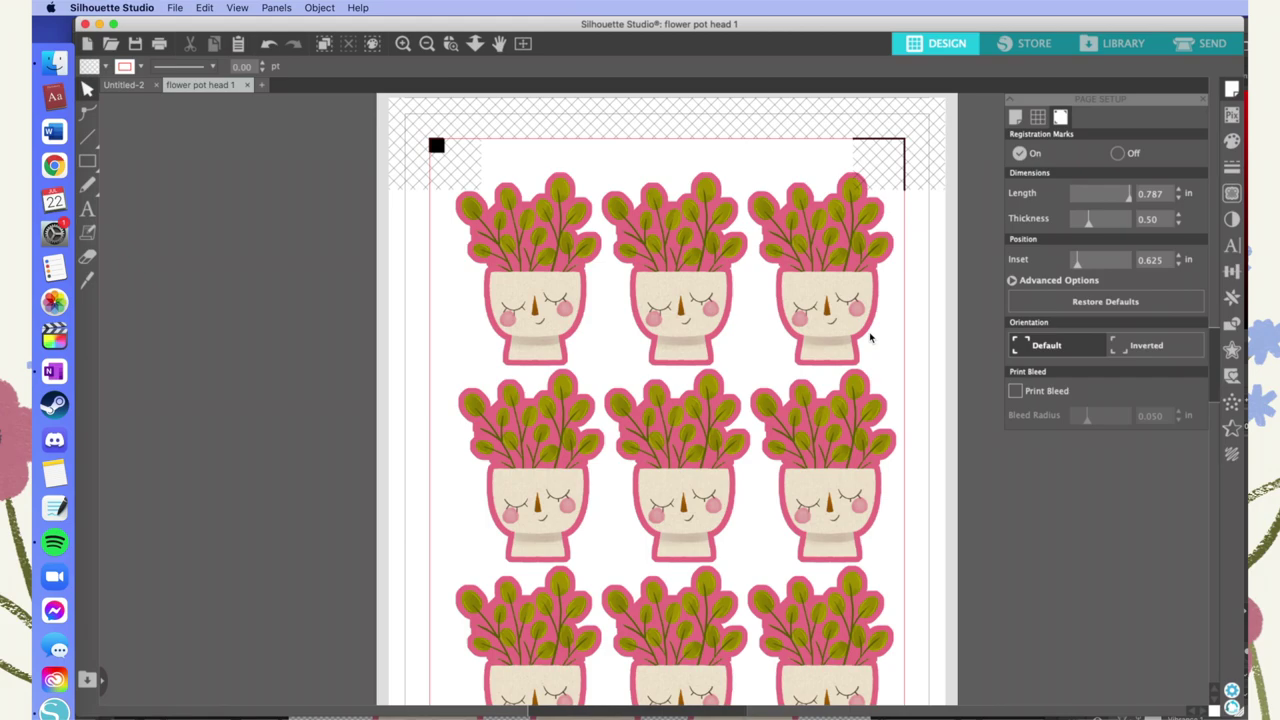
pyautogui.click(773, 323)
pyautogui.press('Left')
pyautogui.press('Up')
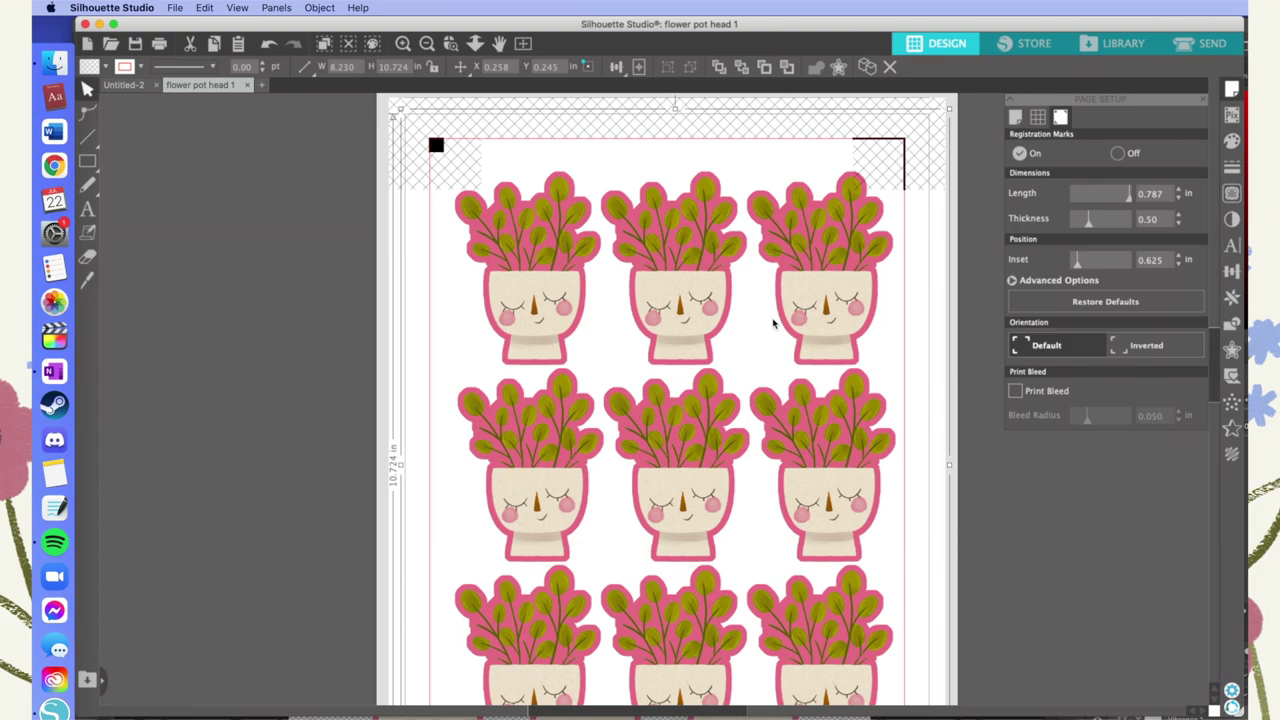
# Step: Enlarge the sheet image from its lower right corner to about 8.25 × 10.75 in and check its alignment with the registration marks
pyautogui.scroll(-3, 920, 402)
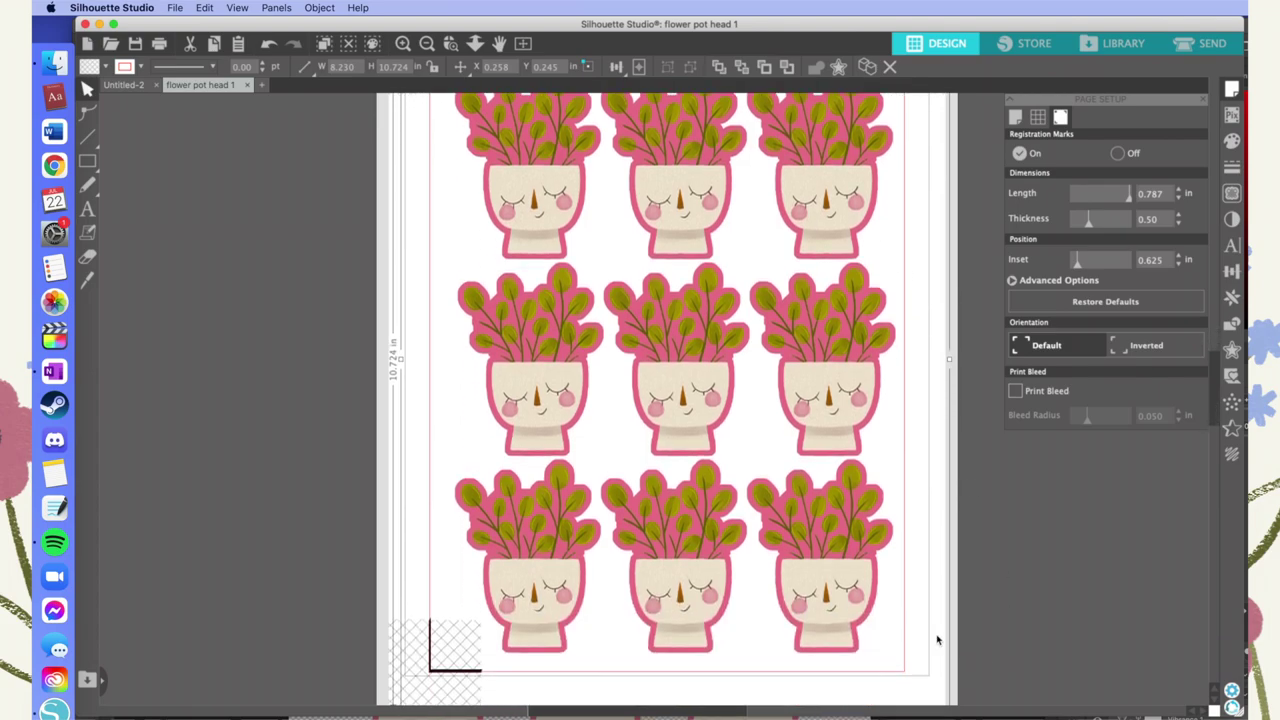
pyautogui.scroll(-1, 938, 640)
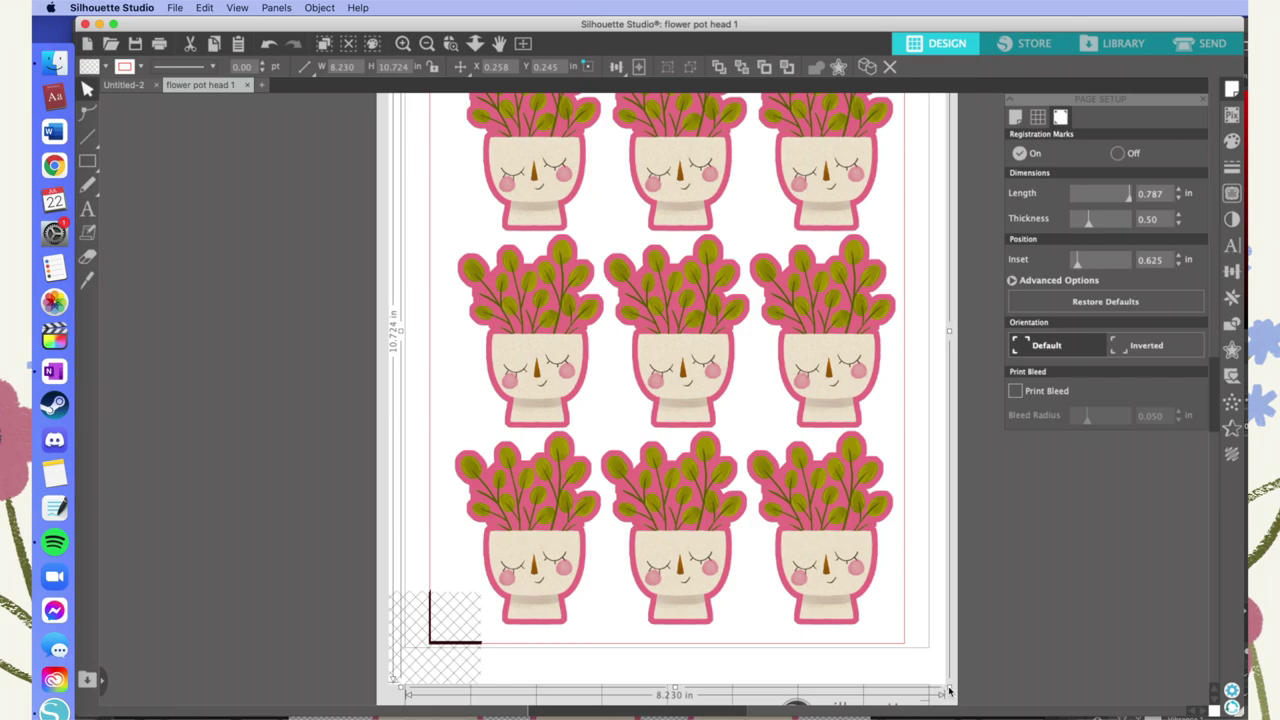
pyautogui.moveTo(950, 690); pyautogui.dragTo(950, 693)
pyautogui.scroll(5, 958, 566)
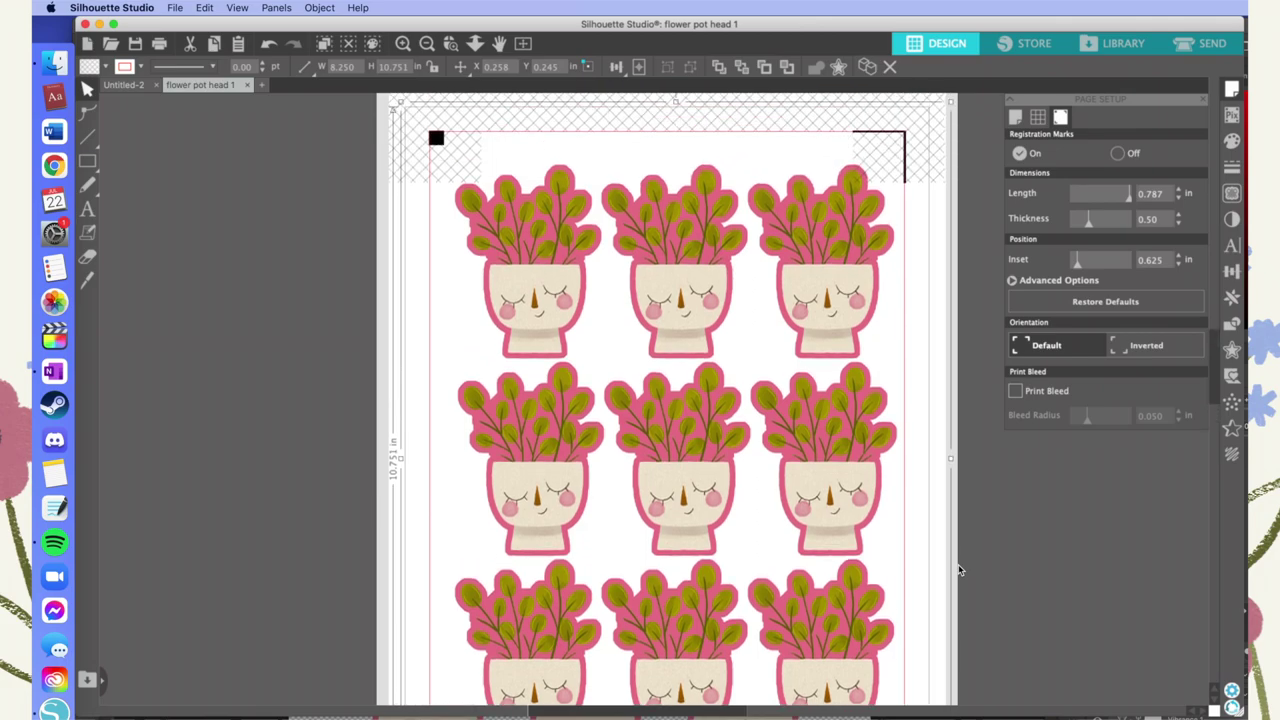
pyautogui.press('super+1')
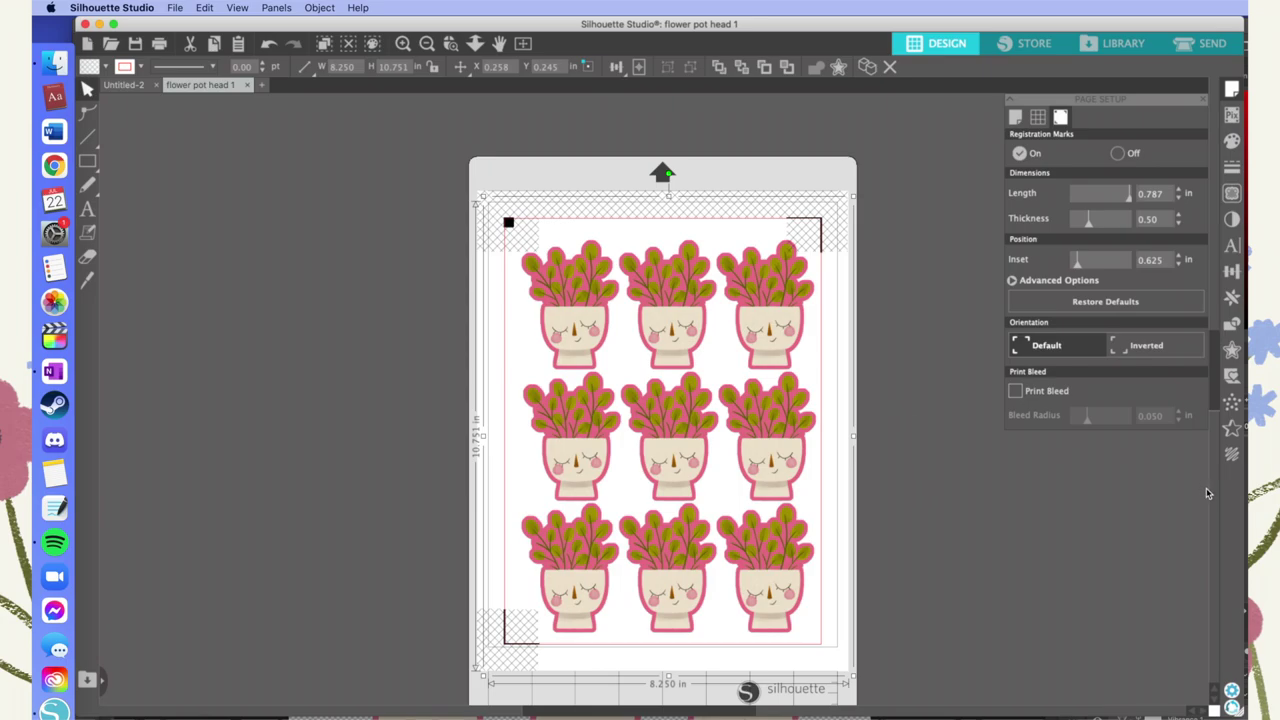
# Step: Open the trace options, try a trace area reaching out to the registration marks, and discard that area
pyautogui.click(1232, 194)
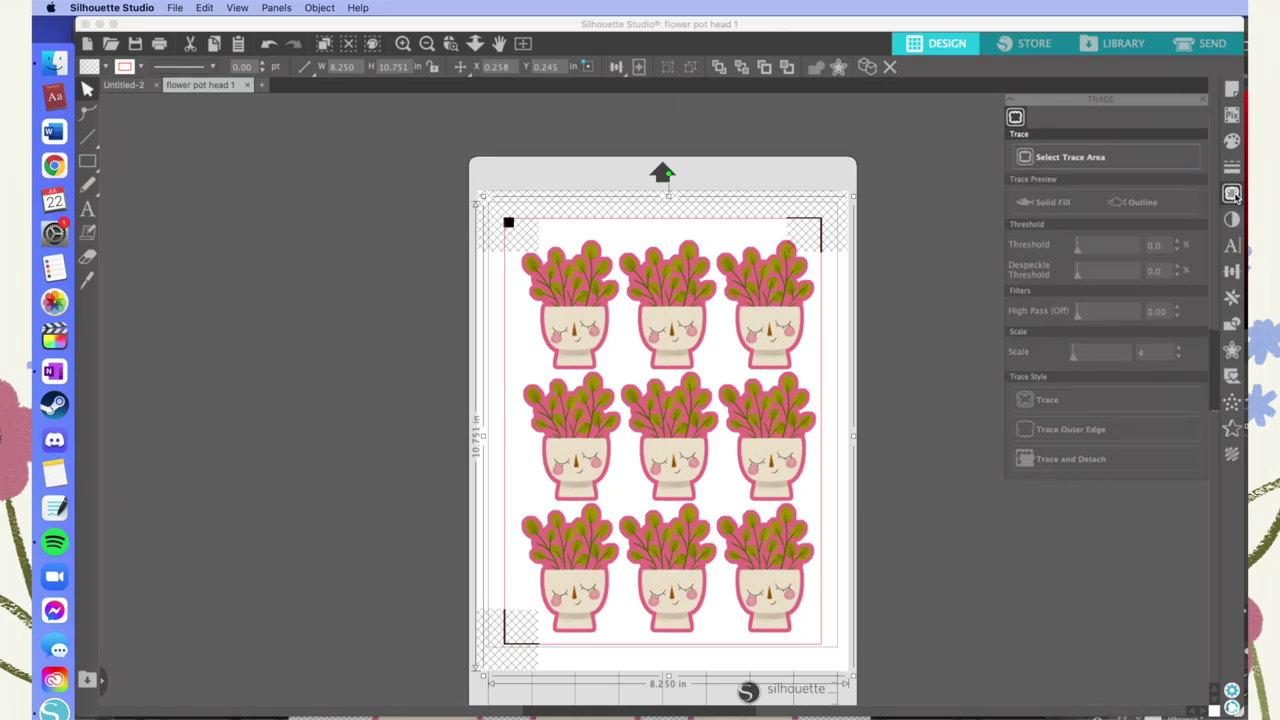
pyautogui.click(1121, 160)
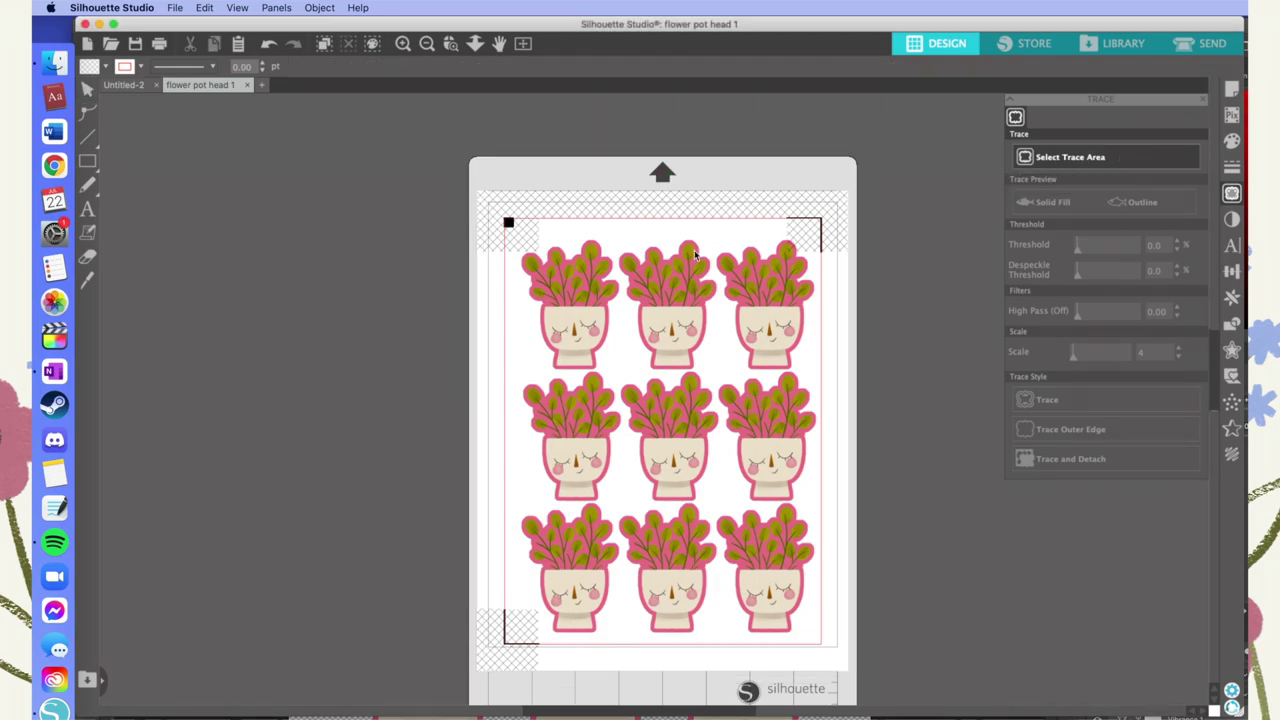
pyautogui.moveTo(506, 220)
pyautogui.mouseDown()
pyautogui.moveTo(622, 322)
pyautogui.moveTo(838, 640)
pyautogui.moveTo(822, 643)
pyautogui.mouseUp()
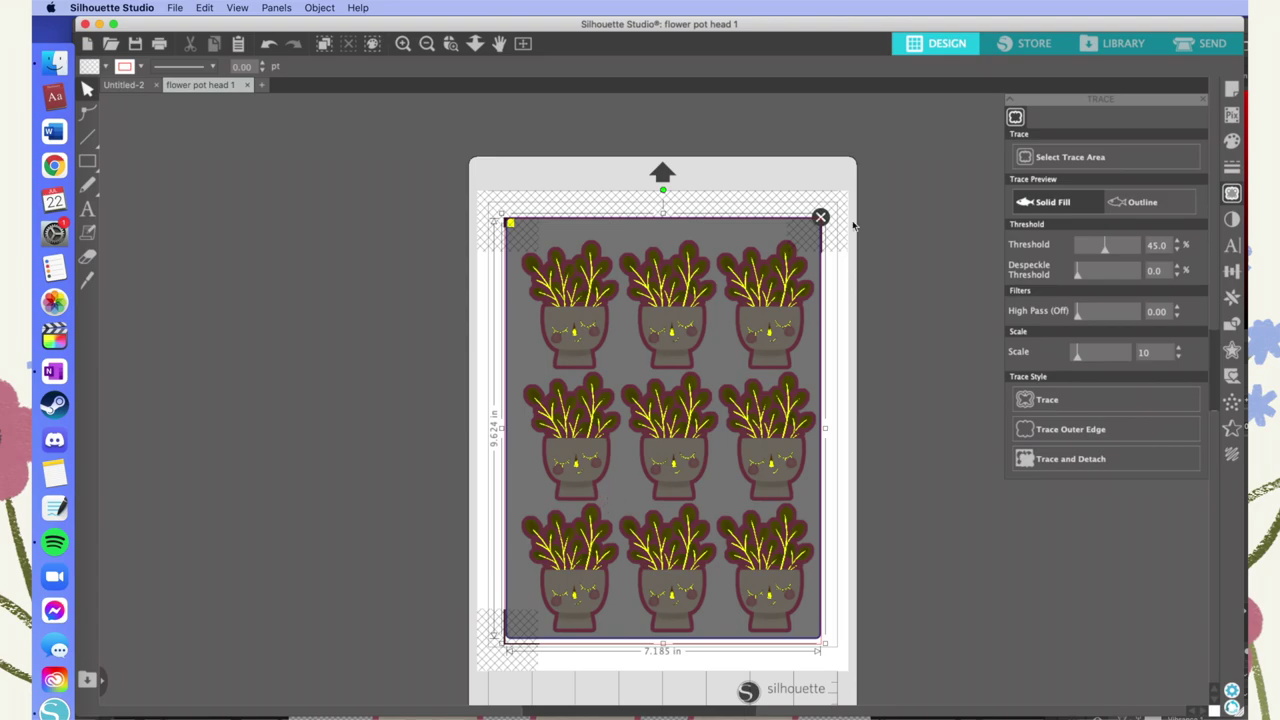
pyautogui.click(821, 217)
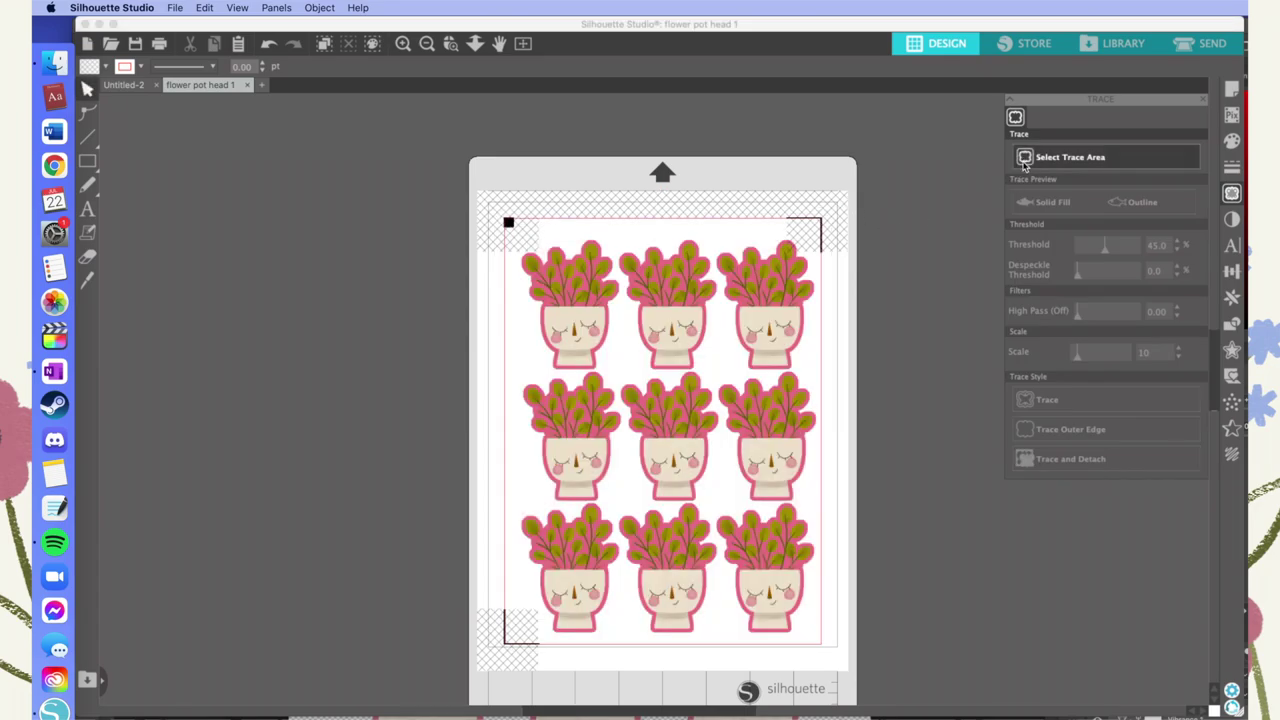
# Step: Select a trace area around the nine stickers inside the registration marks, set the threshold to 99%, and trace the image
pyautogui.moveTo(512, 231)
pyautogui.mouseDown()
pyautogui.moveTo(866, 568)
pyautogui.moveTo(776, 625)
pyautogui.moveTo(830, 645)
pyautogui.moveTo(818, 641)
pyautogui.mouseUp()
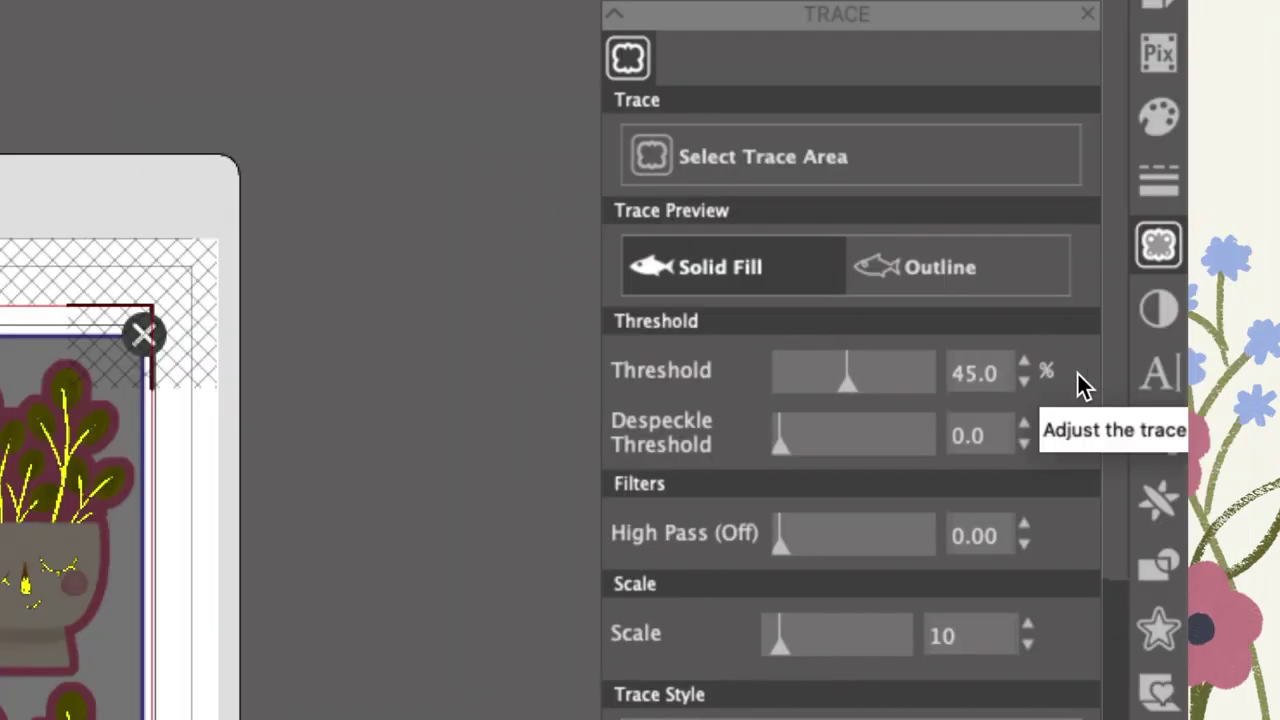
pyautogui.press('BackSpace')
pyautogui.press('BackSpace')
pyautogui.write('99')
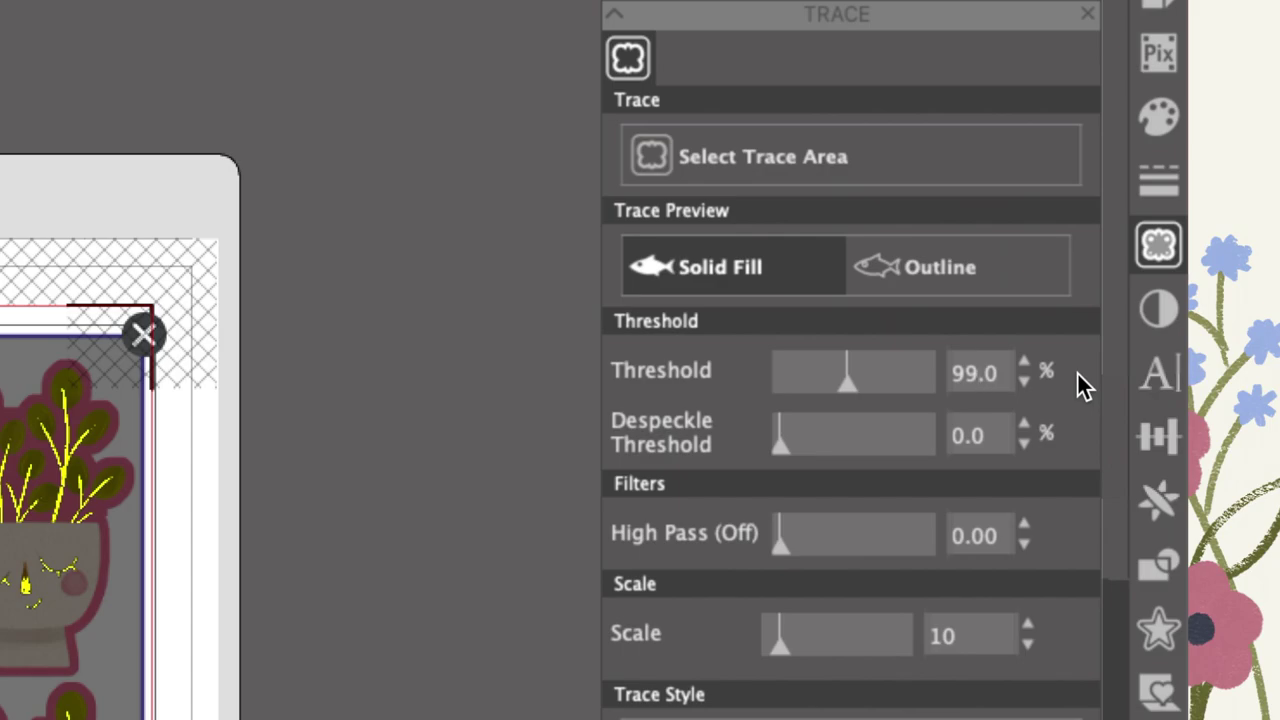
pyautogui.press('Return')
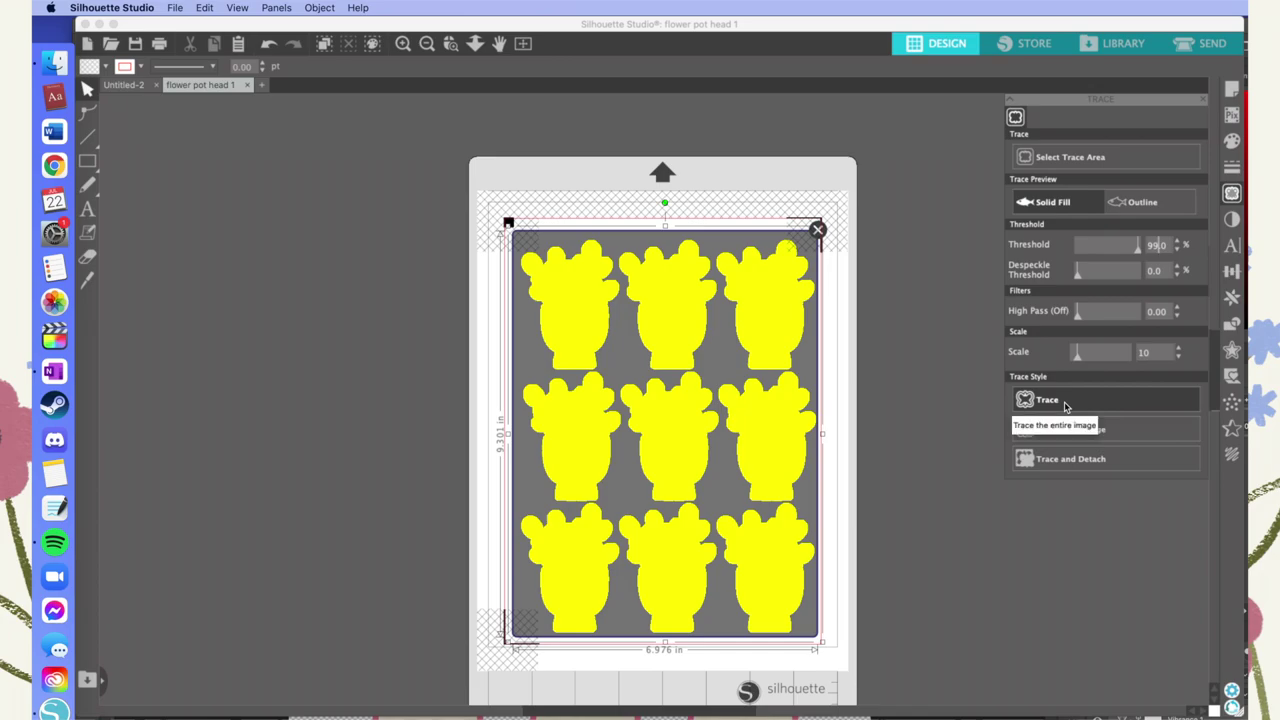
pyautogui.click(1065, 405)
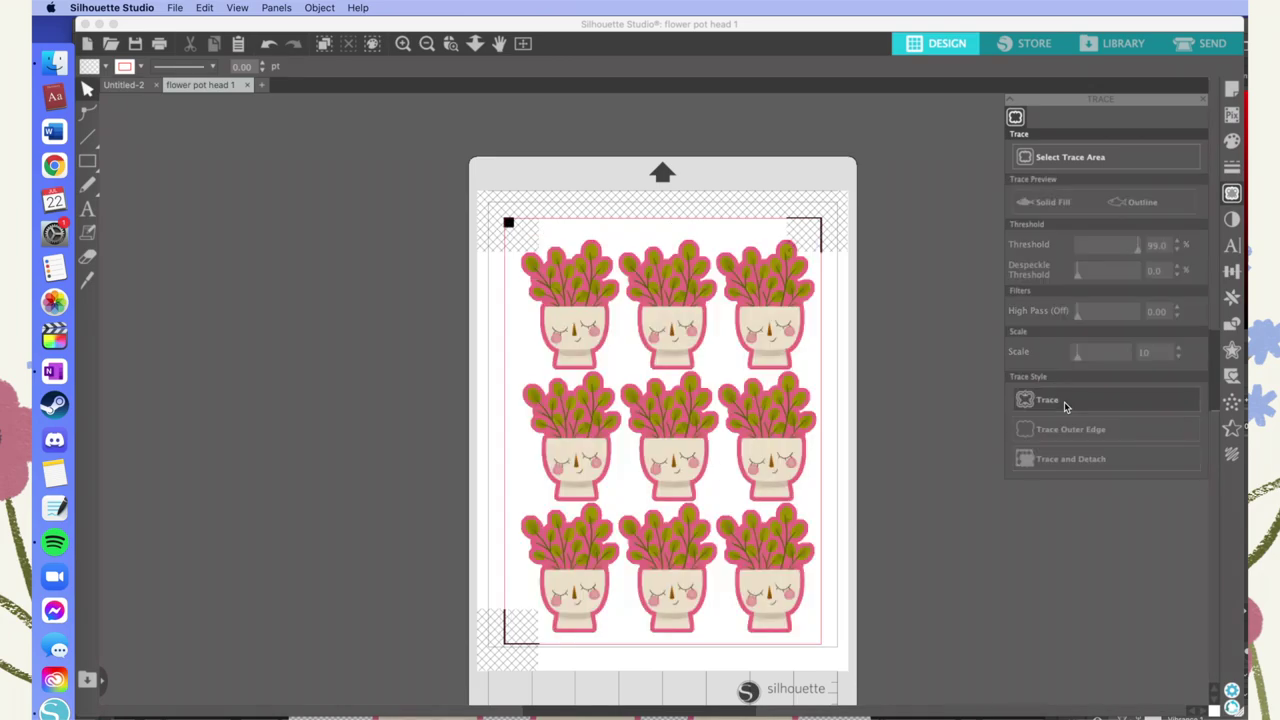
# Step: Check the traced cut lines around the stickers up close and select the whole set of traced outlines
pyautogui.scroll(10, 1065, 405)
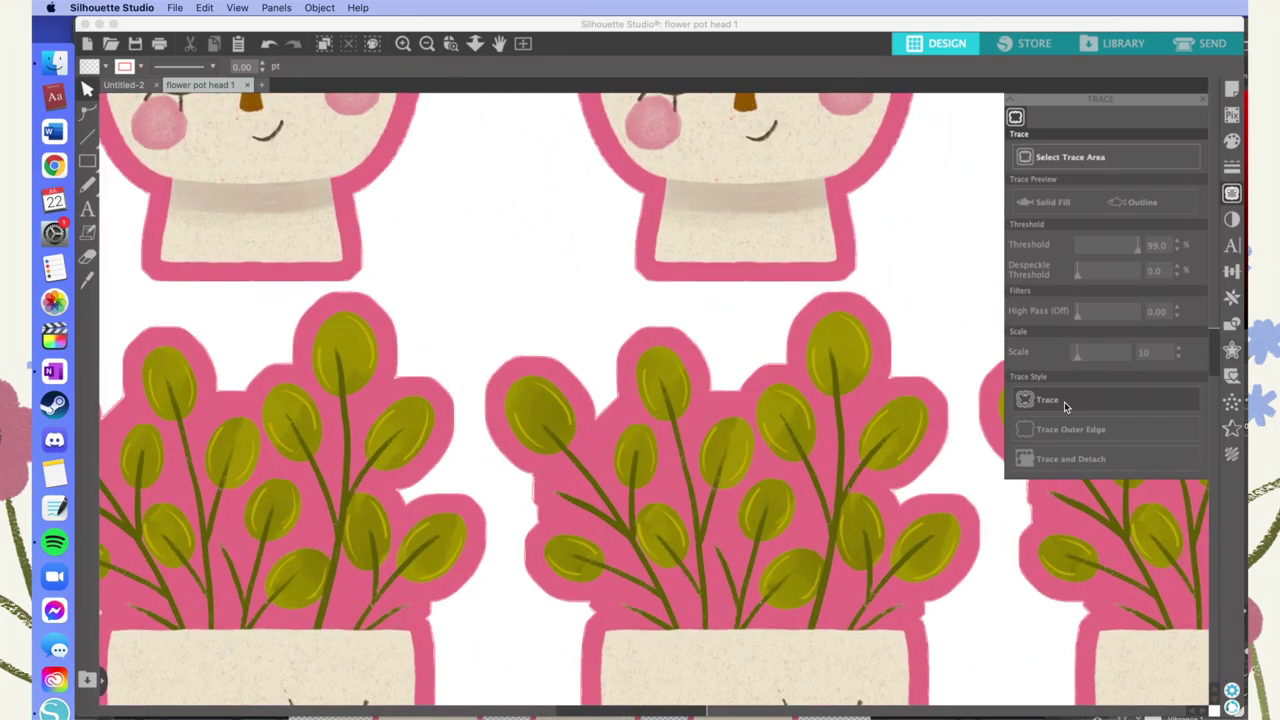
pyautogui.click(676, 327)
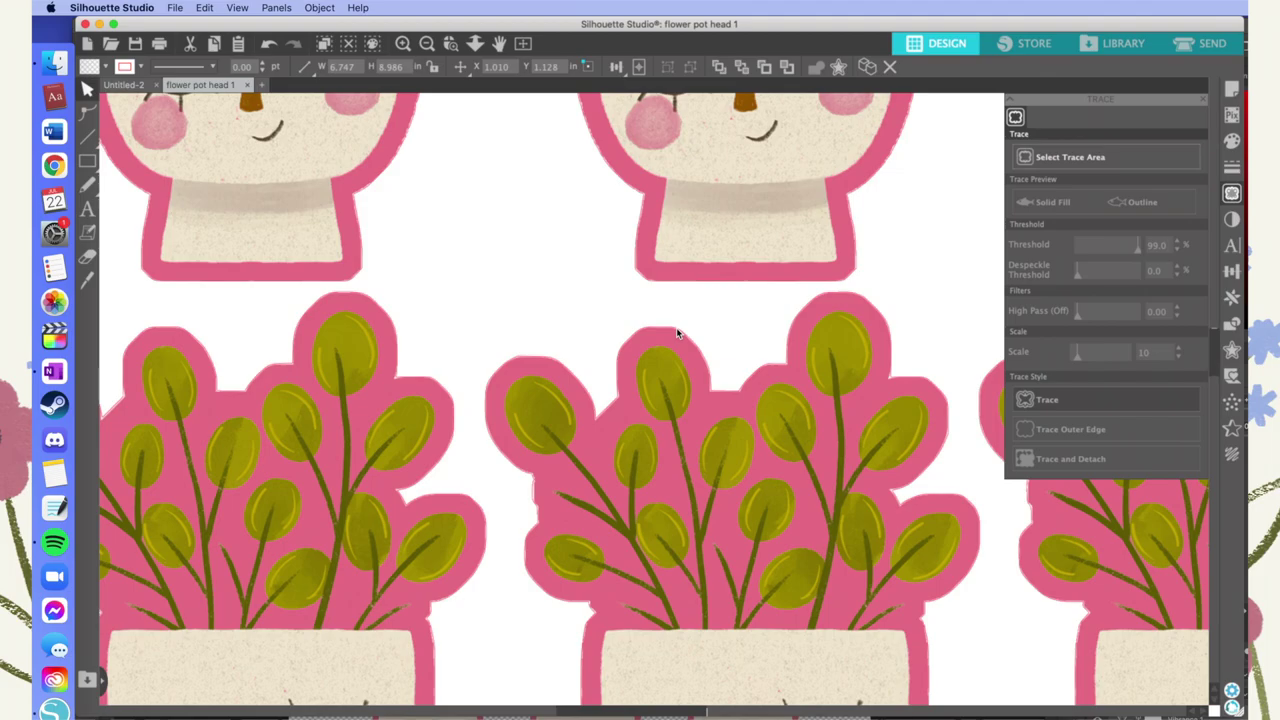
pyautogui.scroll(-3, 676, 327)
pyautogui.scroll(-3, 676, 330)
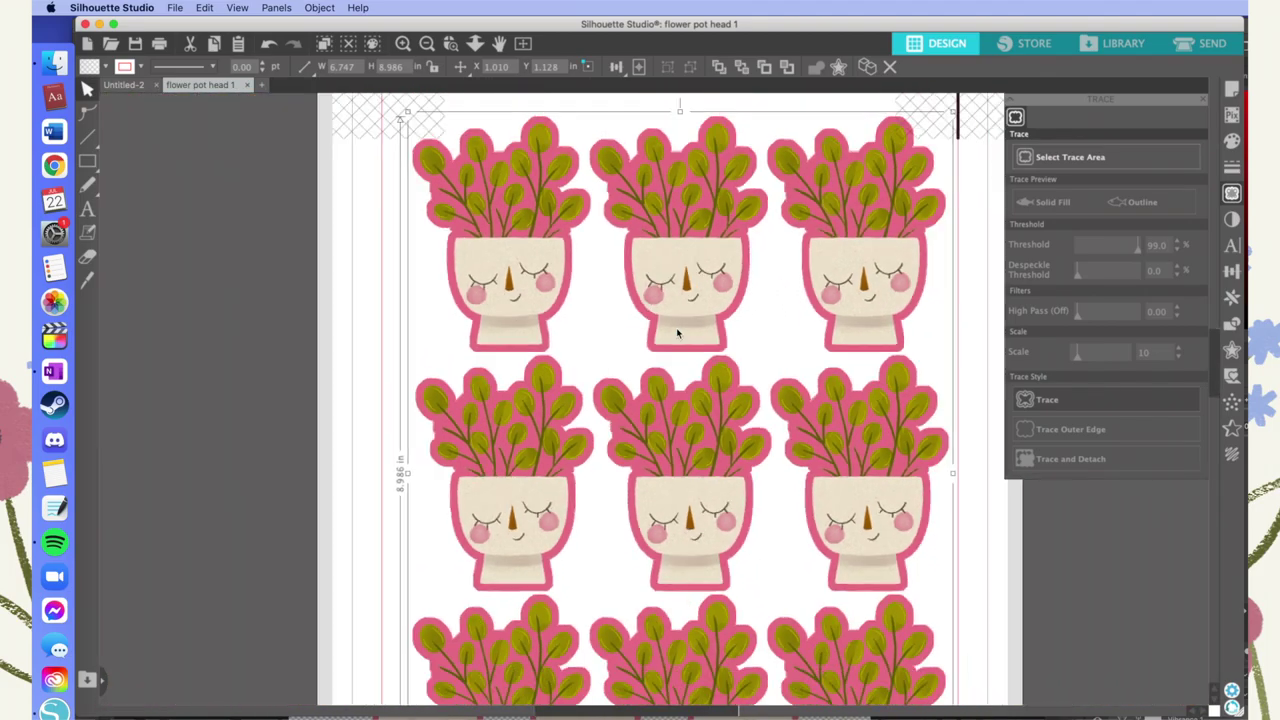
pyautogui.press('Escape')
pyautogui.click(727, 228)
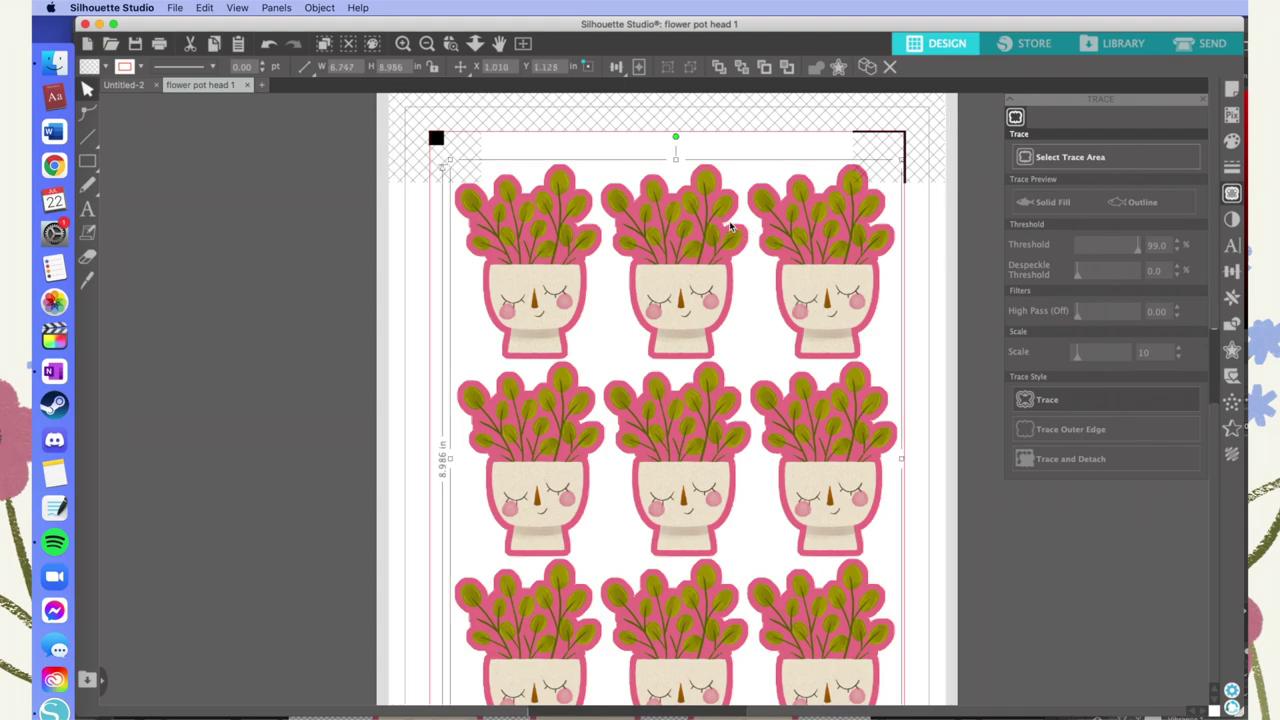
pyautogui.scroll(2, 730, 228)
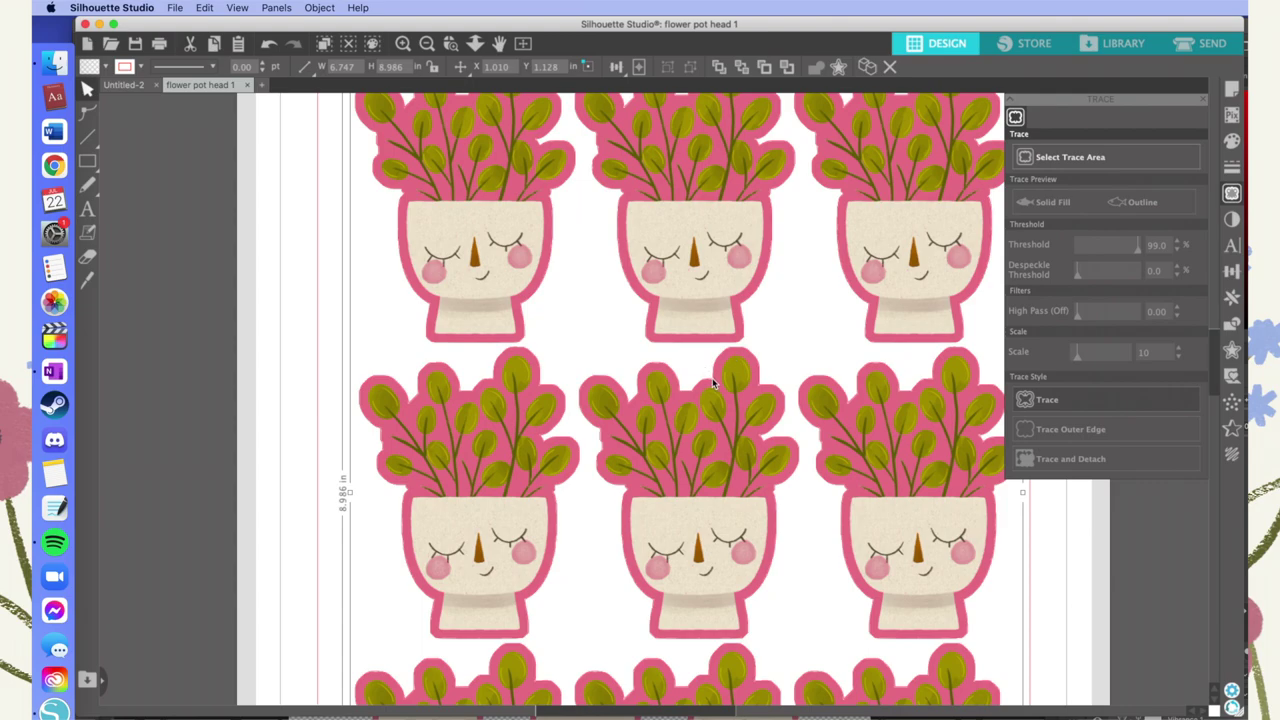
# Step: Apply an internal offset of 0.030 in to the traced sticker outlines
pyautogui.click(1233, 350)
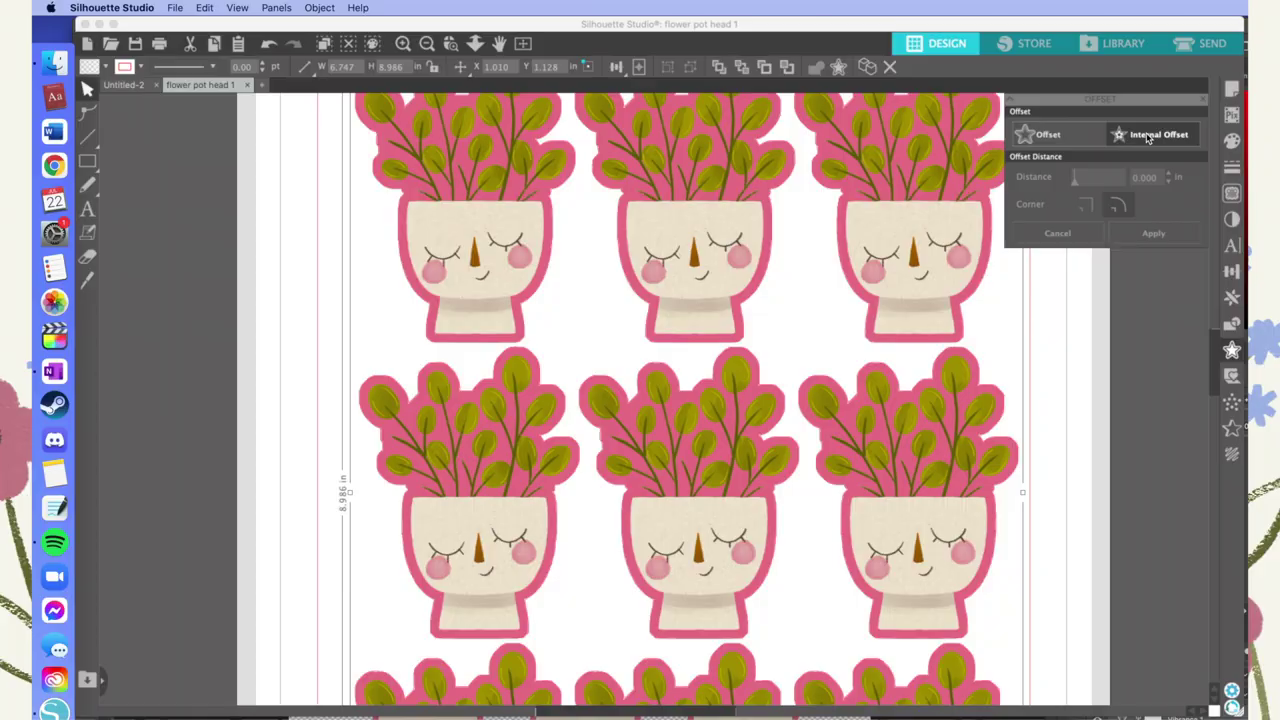
pyautogui.click(1148, 138)
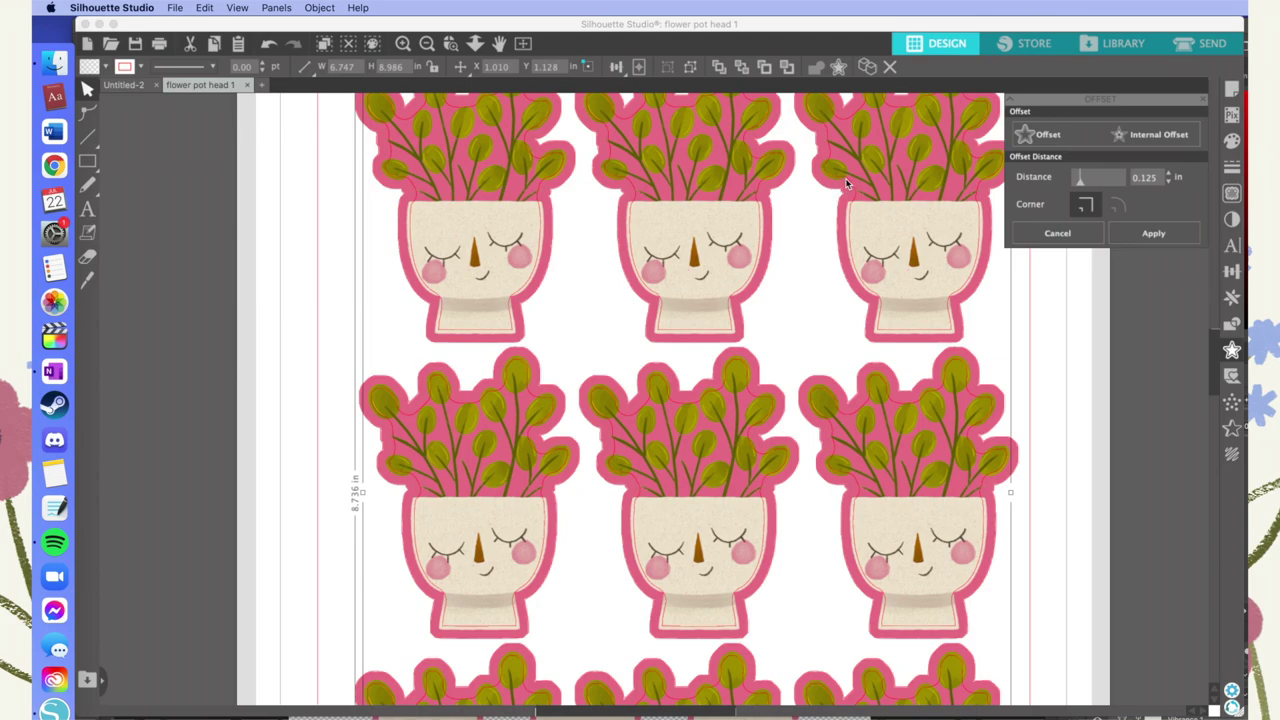
pyautogui.hscroll(1, 835, 182)
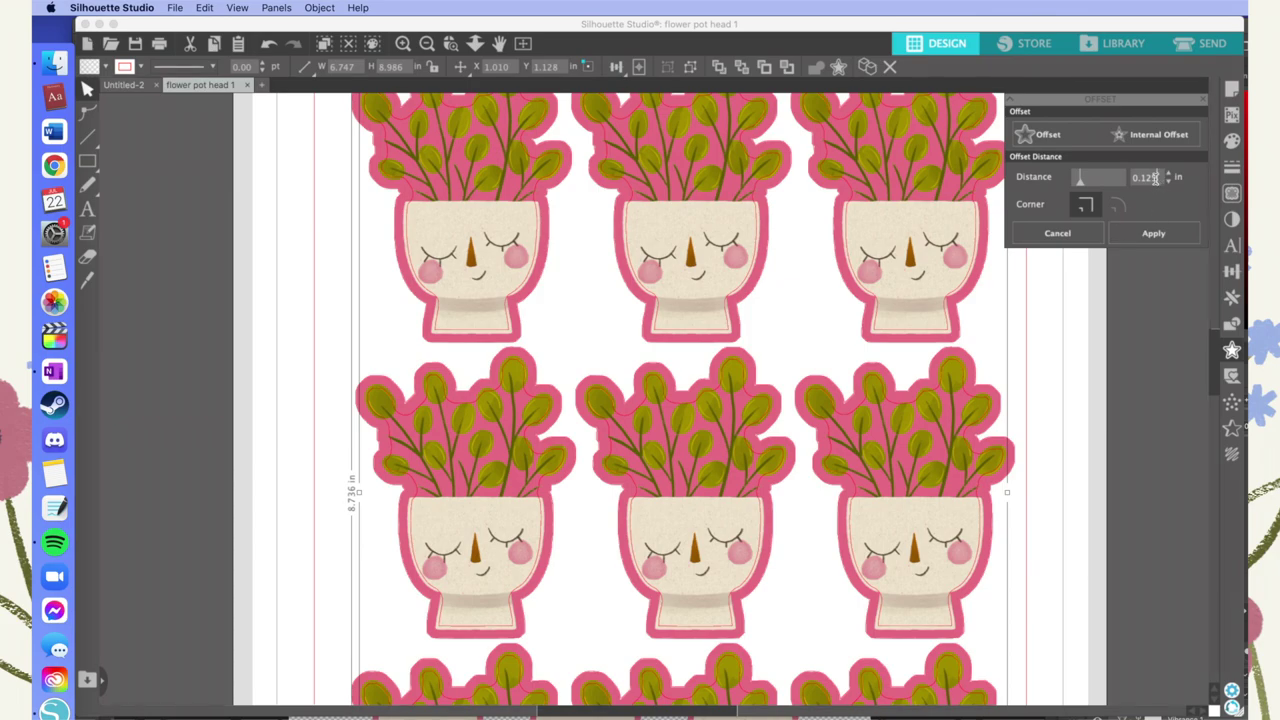
pyautogui.press('BackSpace')
pyautogui.press('BackSpace')
pyautogui.write('030')
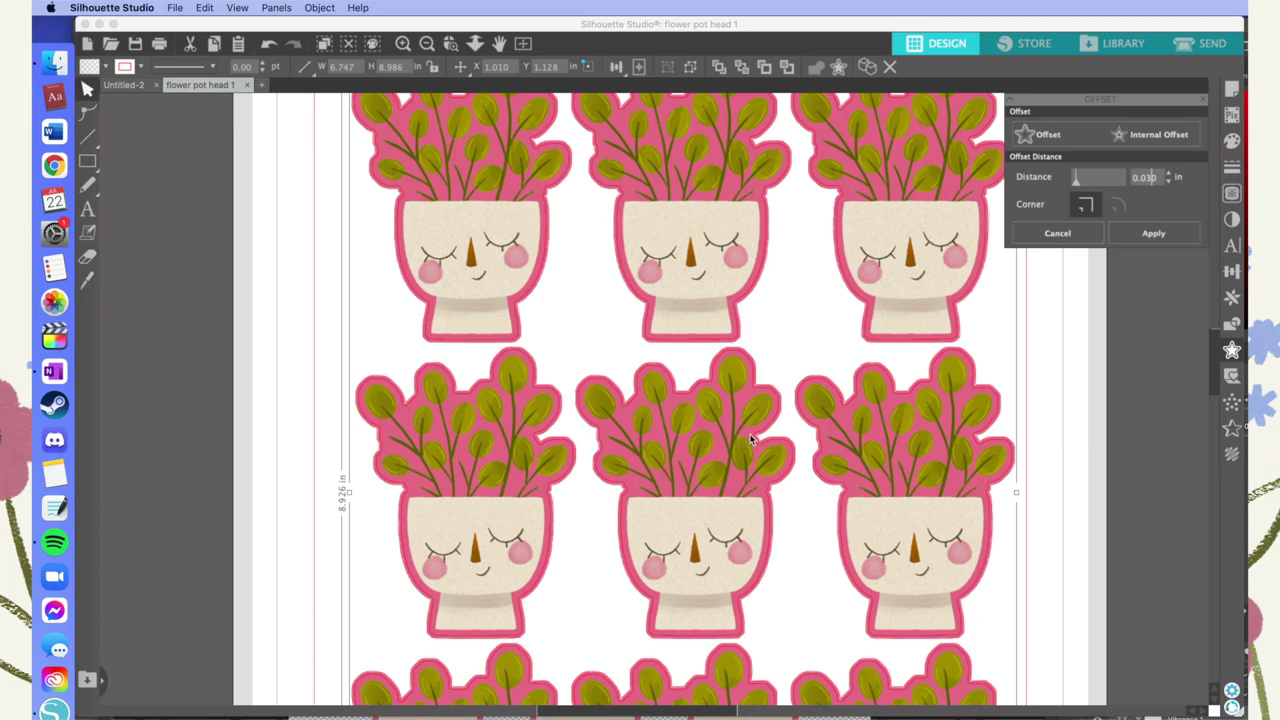
pyautogui.scroll(-2, 824, 440)
pyautogui.scroll(-2, 824, 445)
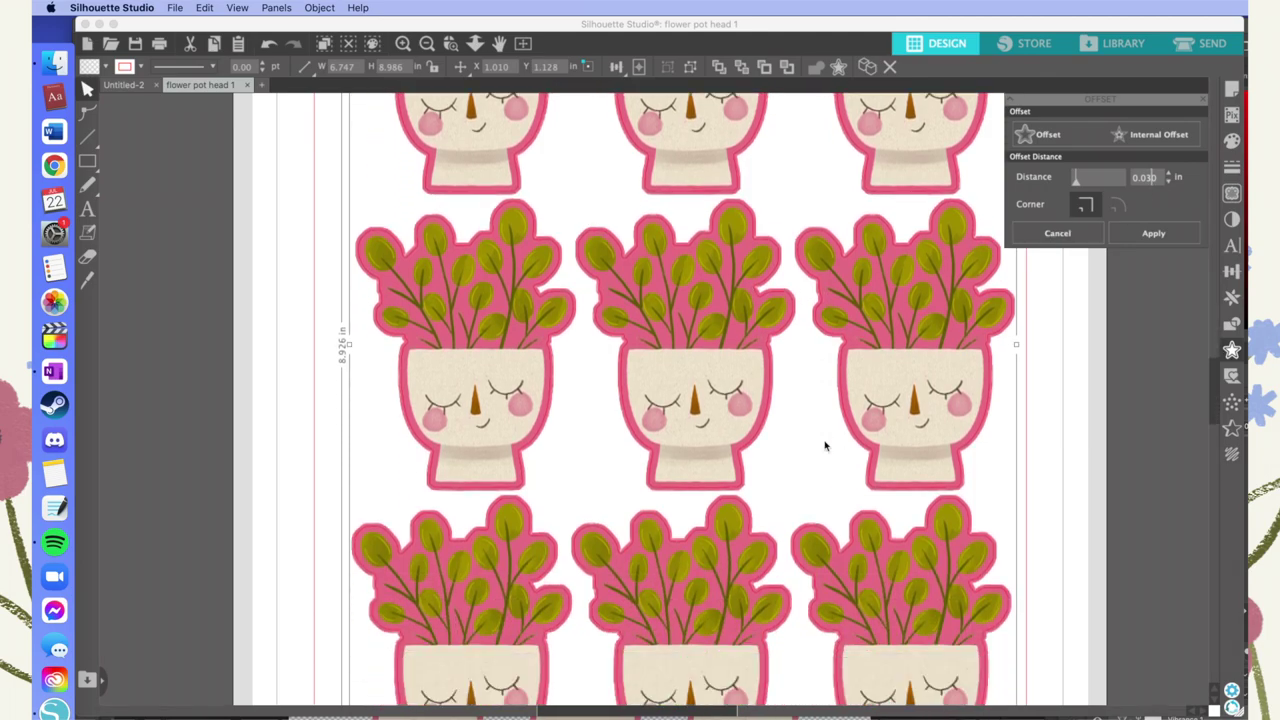
pyautogui.scroll(-2, 824, 445)
pyautogui.scroll(2, 824, 445)
pyautogui.scroll(6, 824, 445)
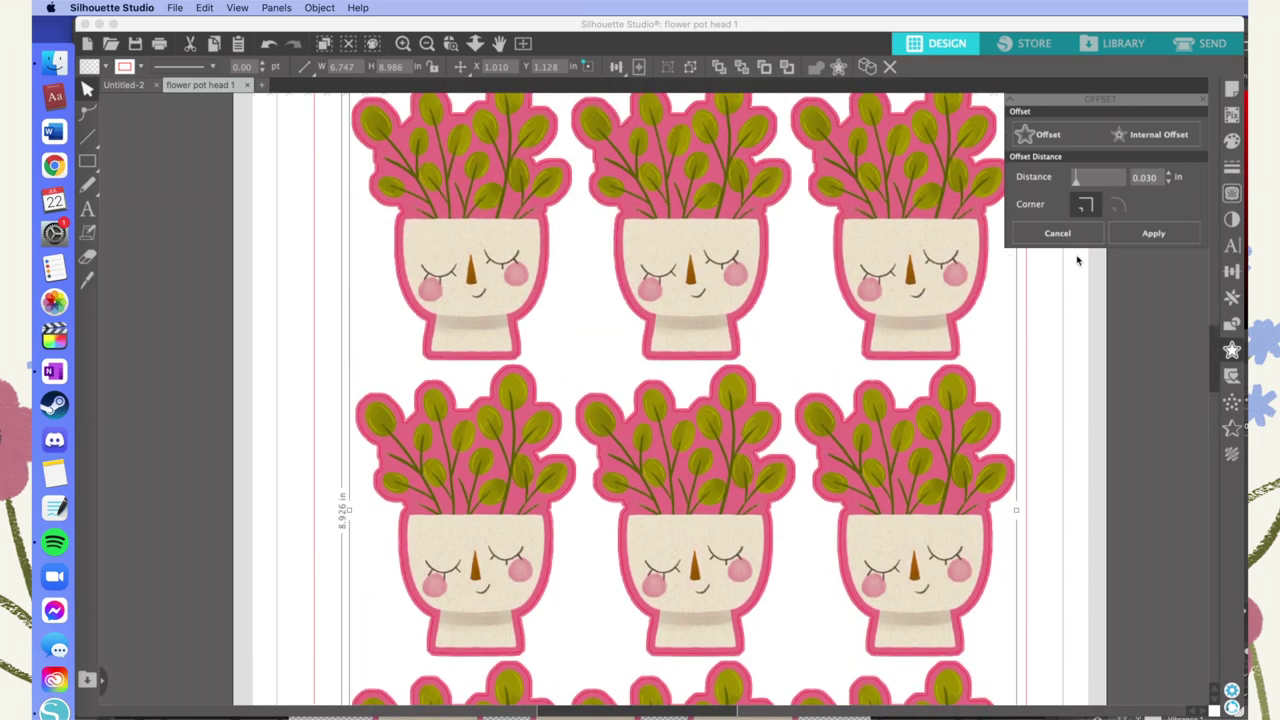
pyautogui.click(1130, 242)
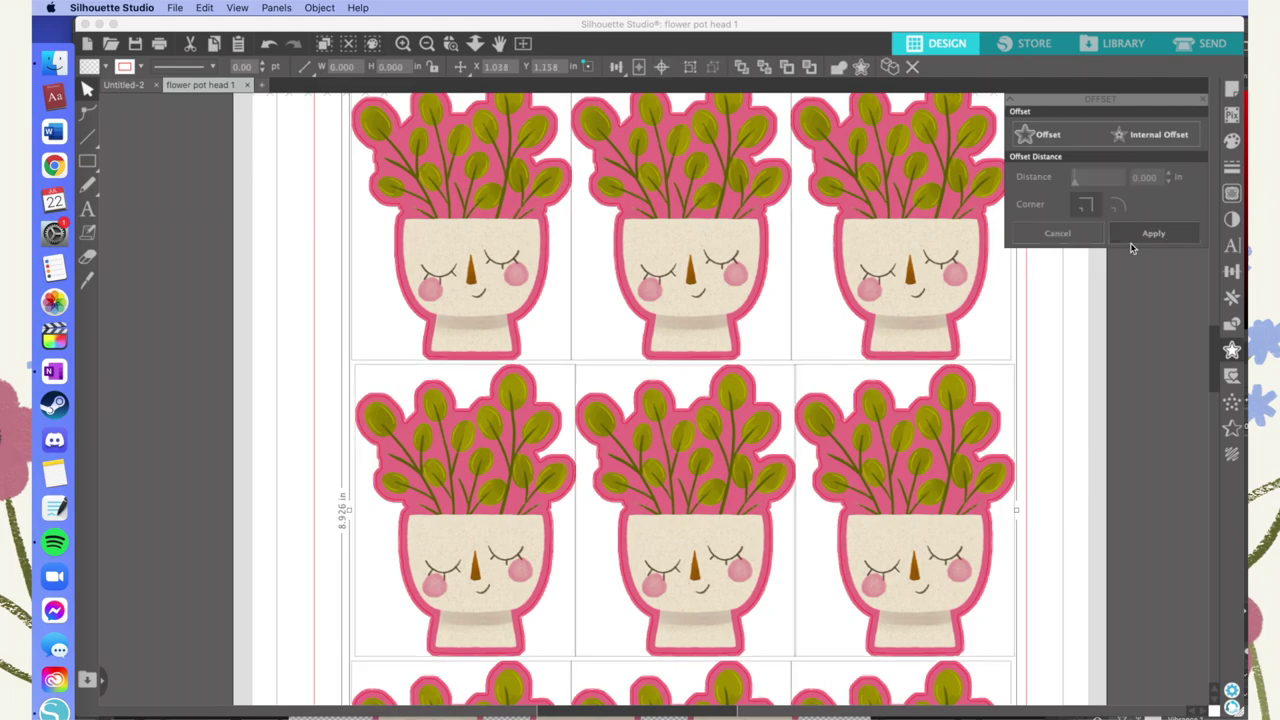
# Step: Select the original outer trace lines around the stickers and delete them
pyautogui.press('super+plus')
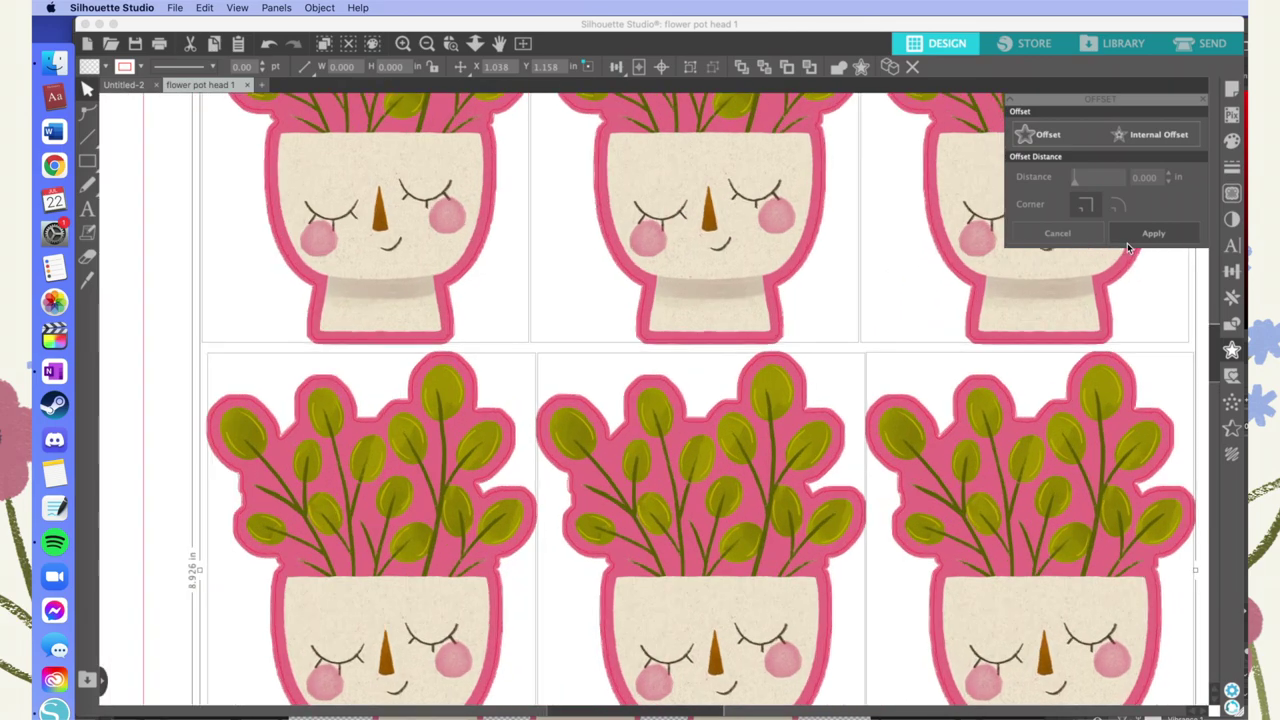
pyautogui.press('super+plus')
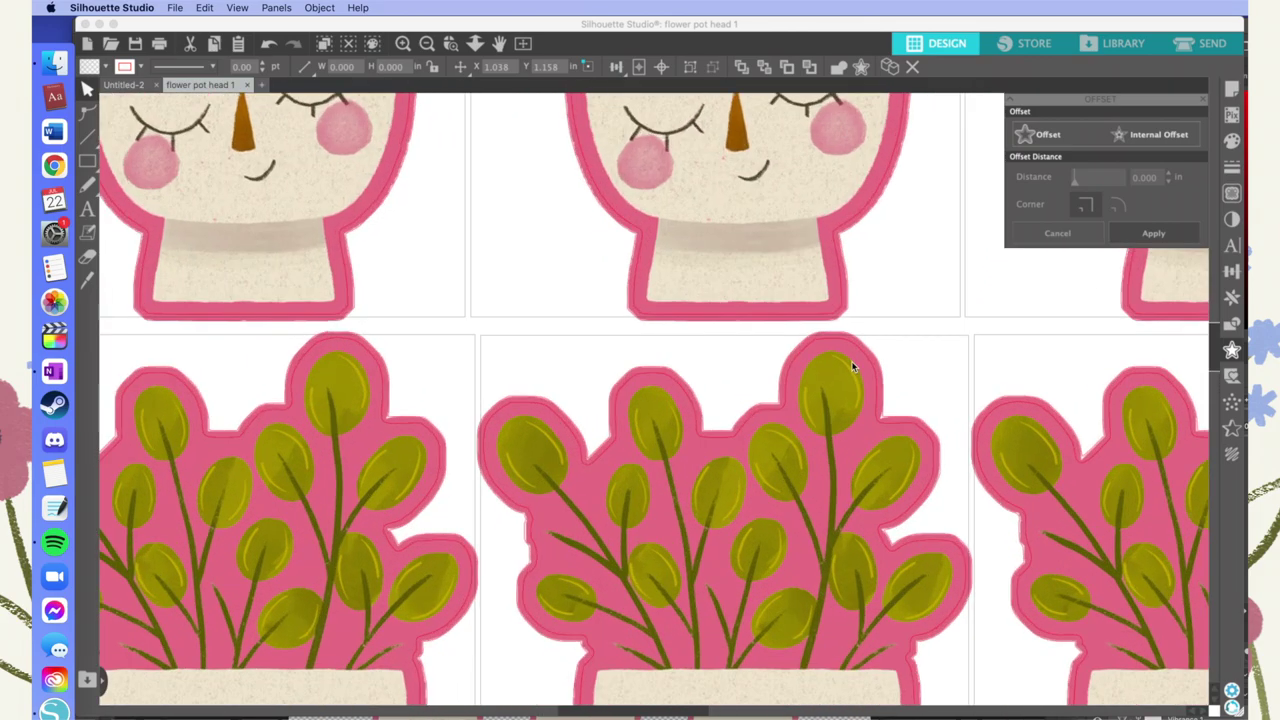
pyautogui.click(769, 407)
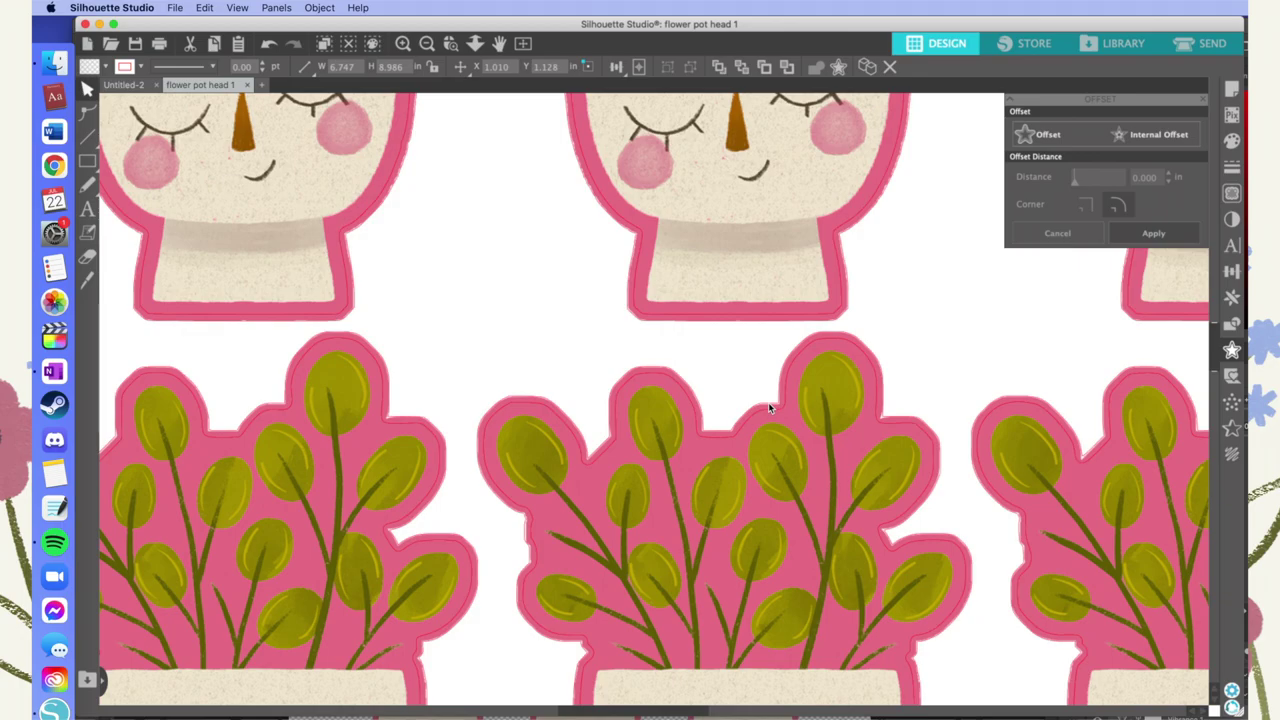
pyautogui.press('super+minus')
pyautogui.press('super+minus')
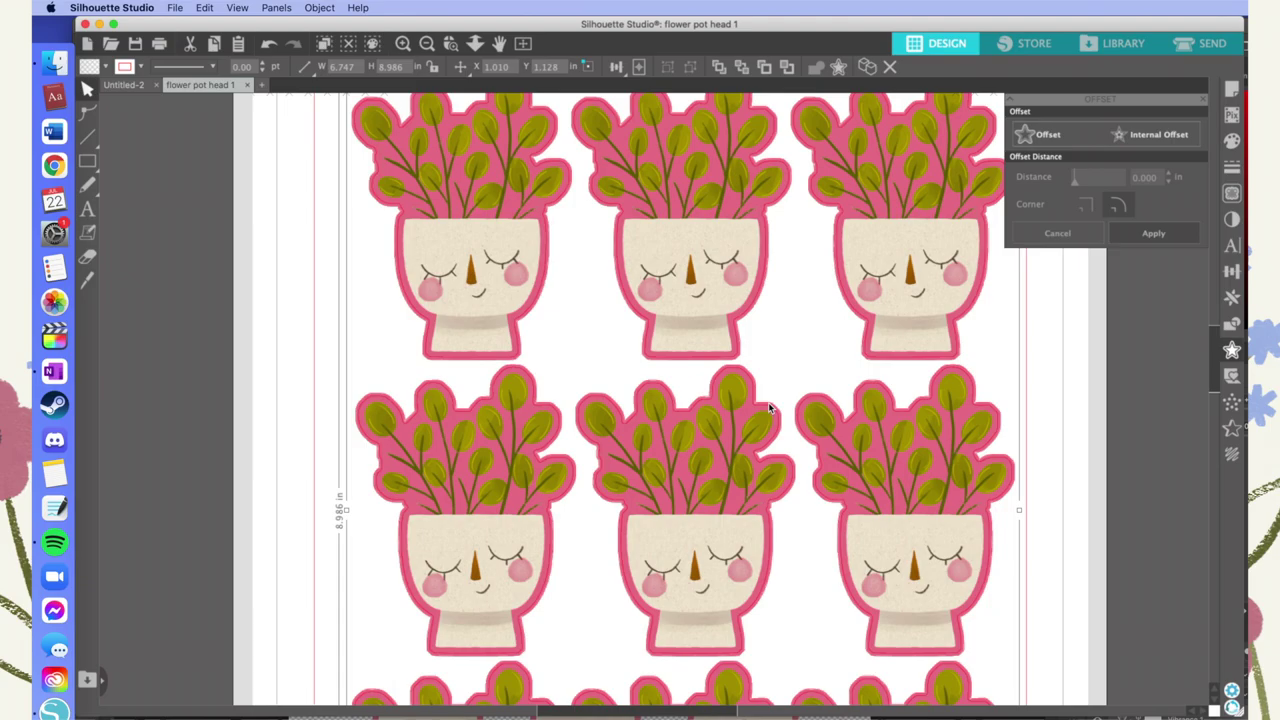
pyautogui.click(769, 407)
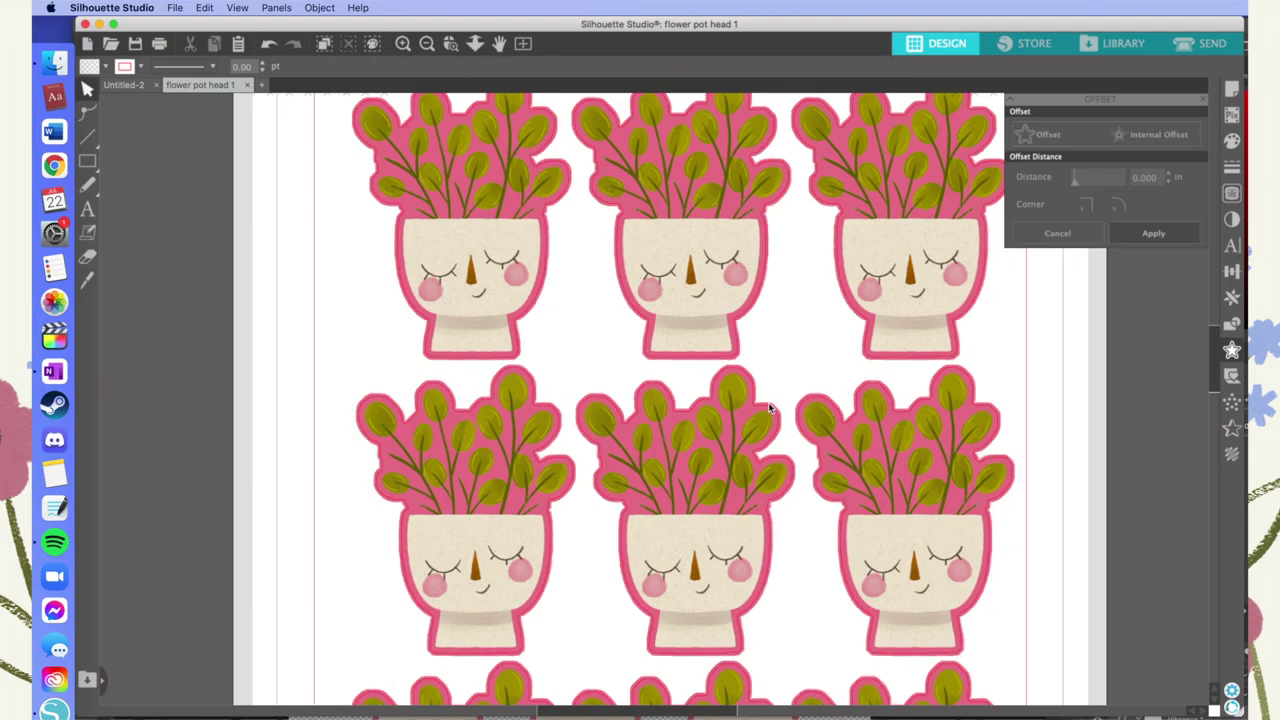
# Step: Examine the internal offset cut lines up close along the pink sticker borders
pyautogui.press('super+equal')
pyautogui.press('super+equal')
pyautogui.press('super+equal')
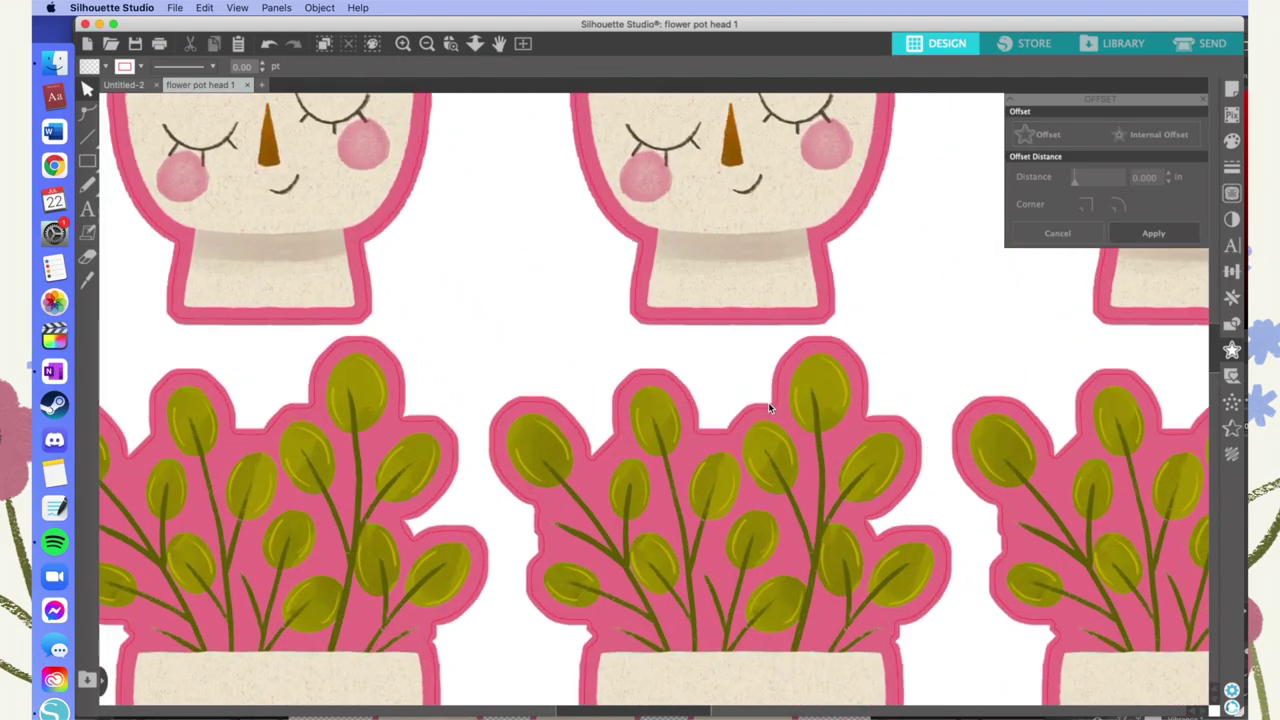
pyautogui.hscroll(-5, 769, 407)
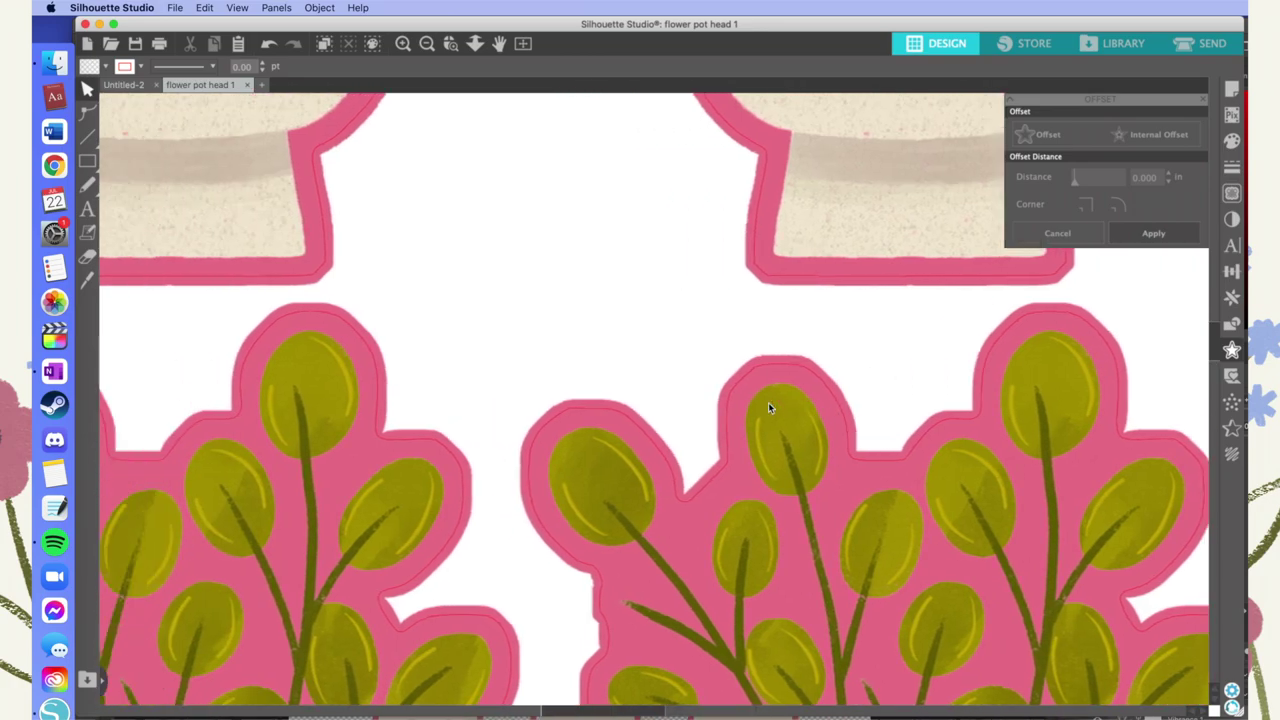
pyautogui.hscroll(-2, 769, 407)
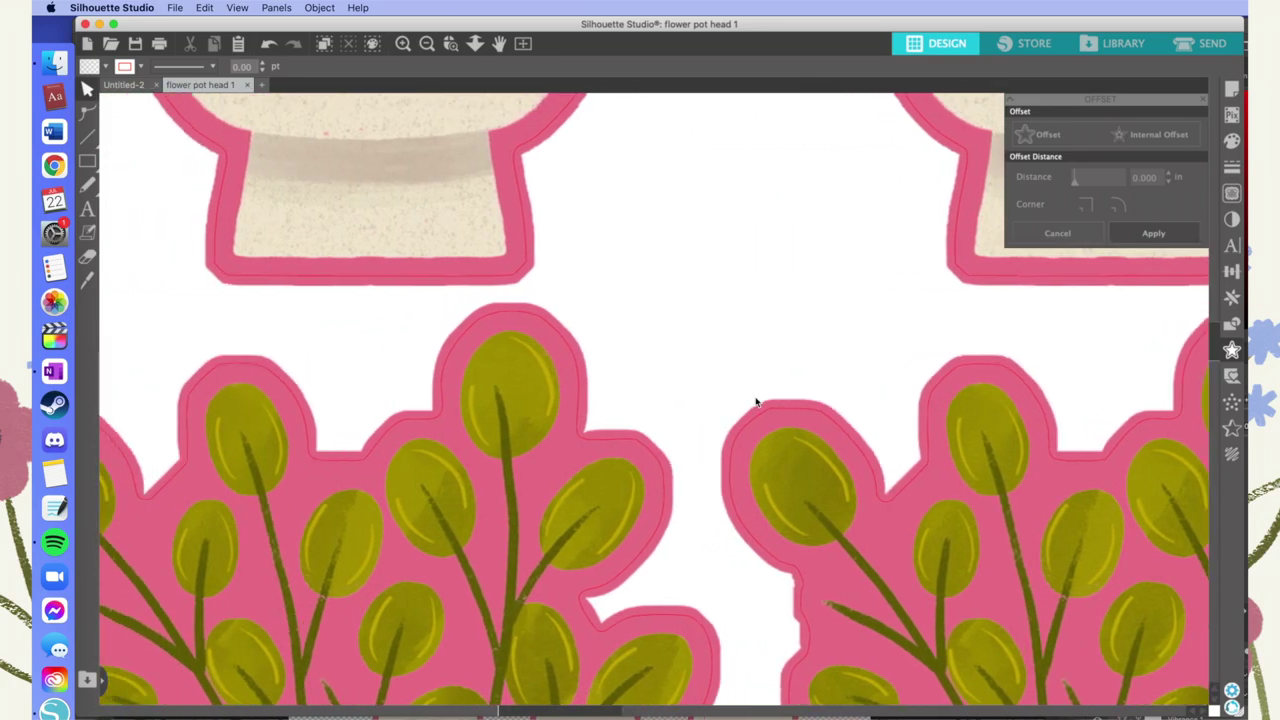
# Step: Edit the points of the first sticker's cut line and simplify it into smooth bezier curves with fewer points
pyautogui.scroll(3, 693, 403)
pyautogui.scroll(5, 693, 403)
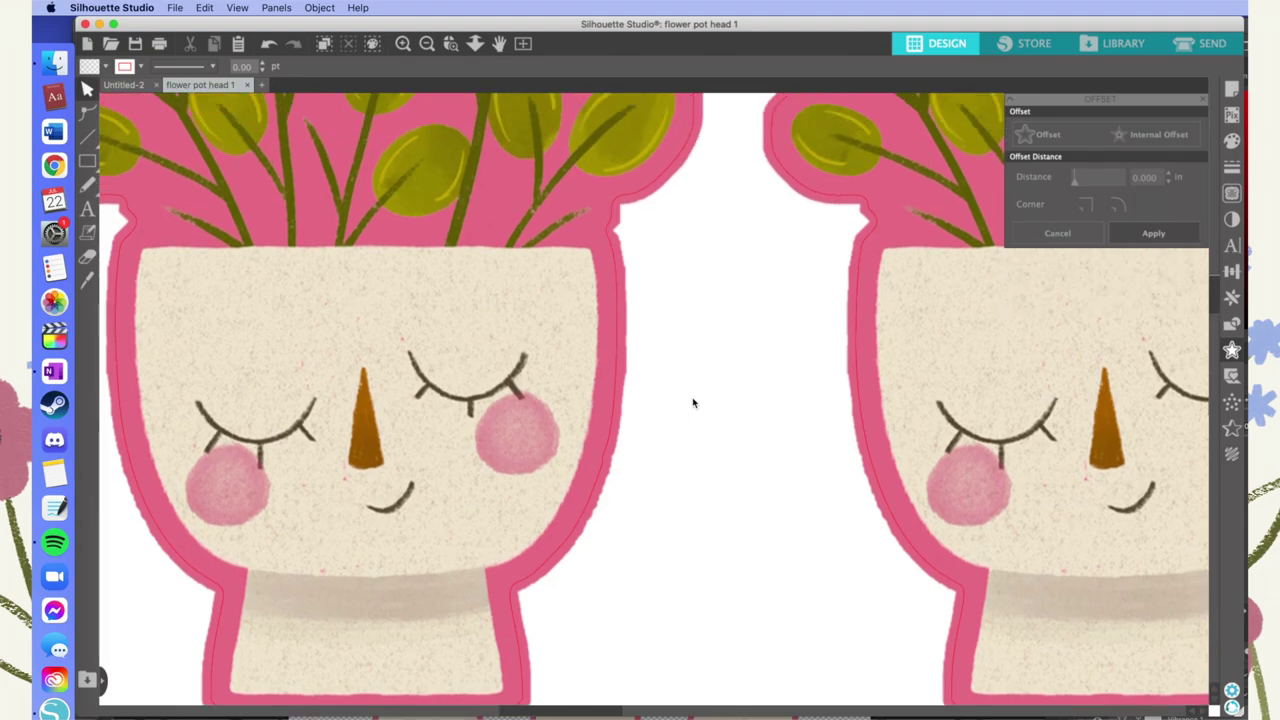
pyautogui.scroll(-10, 693, 403)
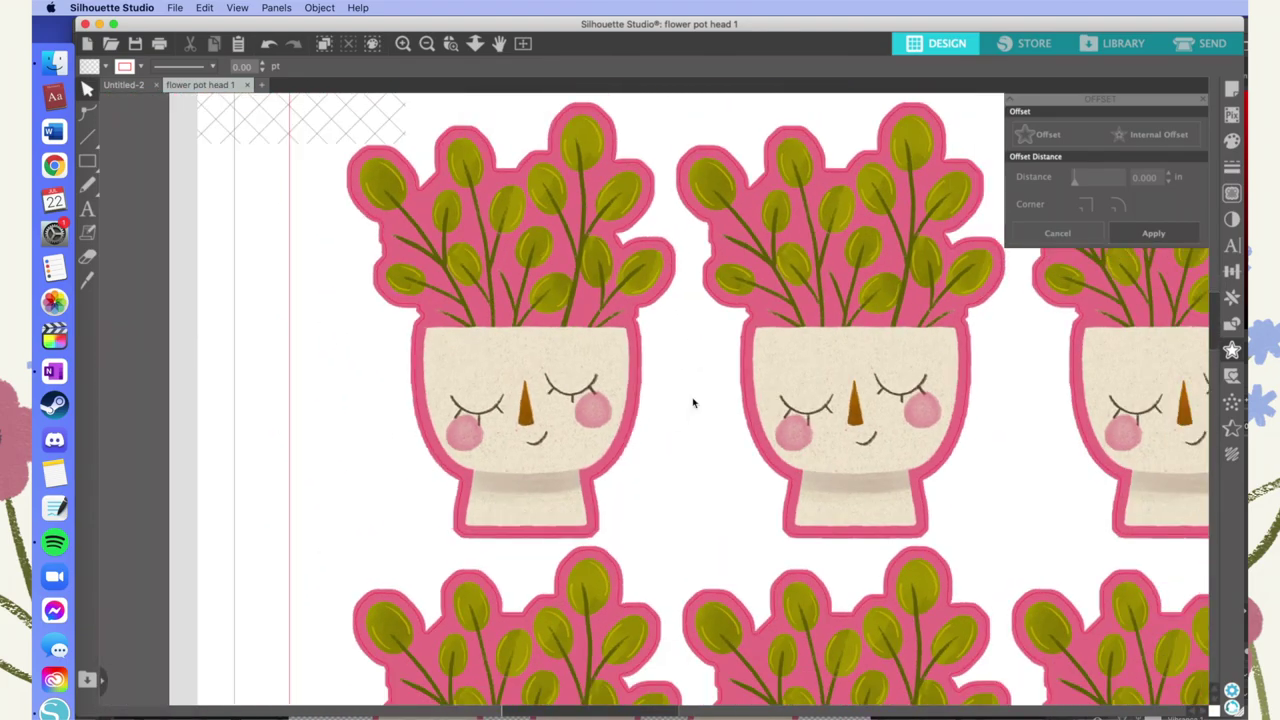
pyautogui.scroll(-1, 693, 403)
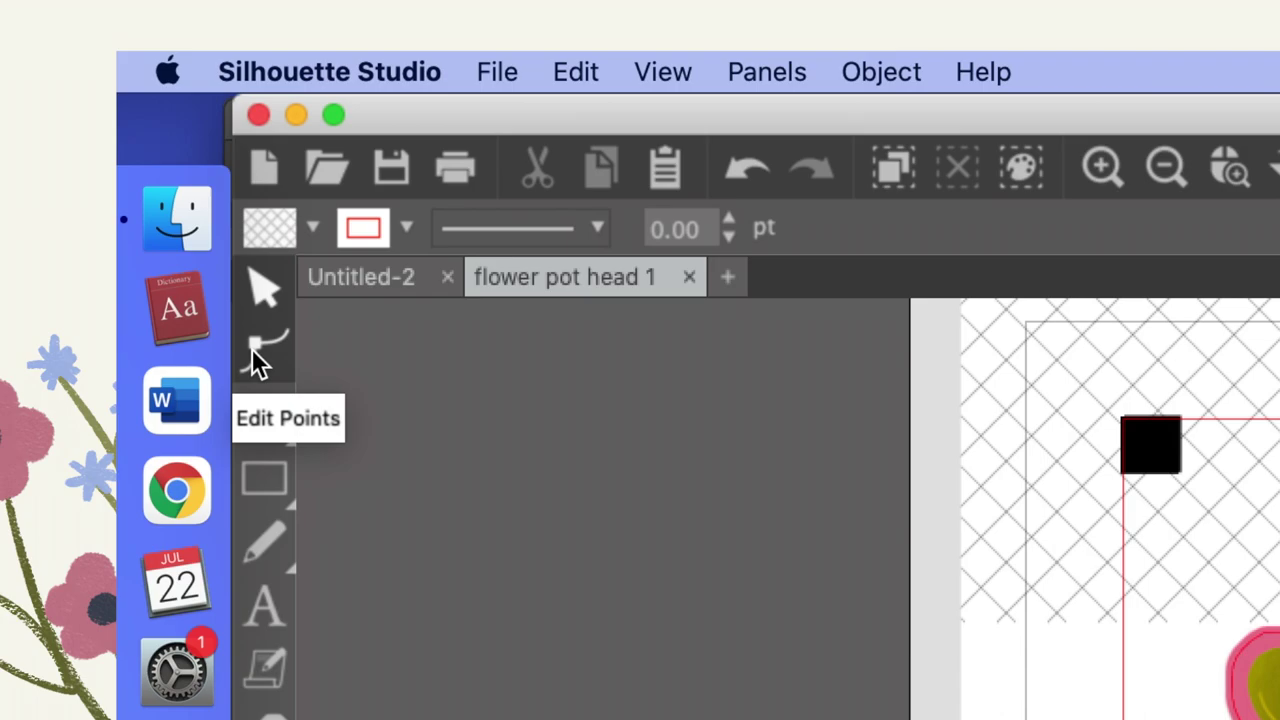
pyautogui.click(267, 352)
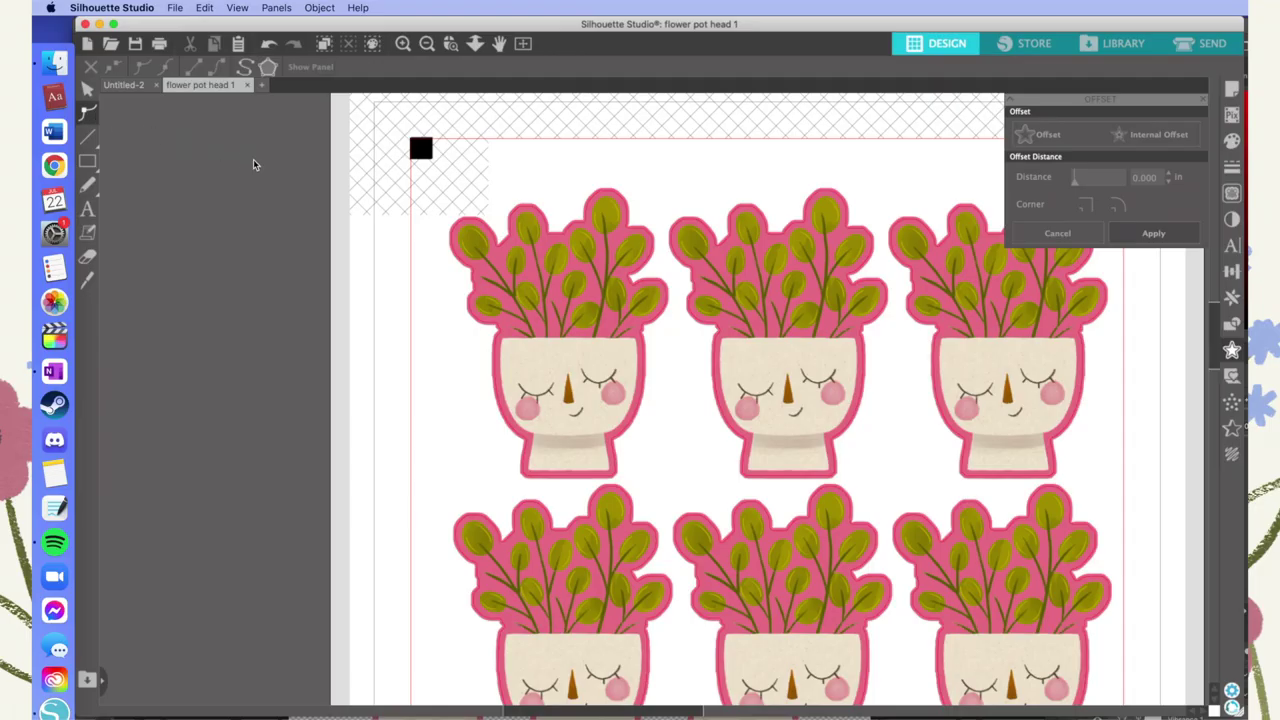
pyautogui.click(638, 278)
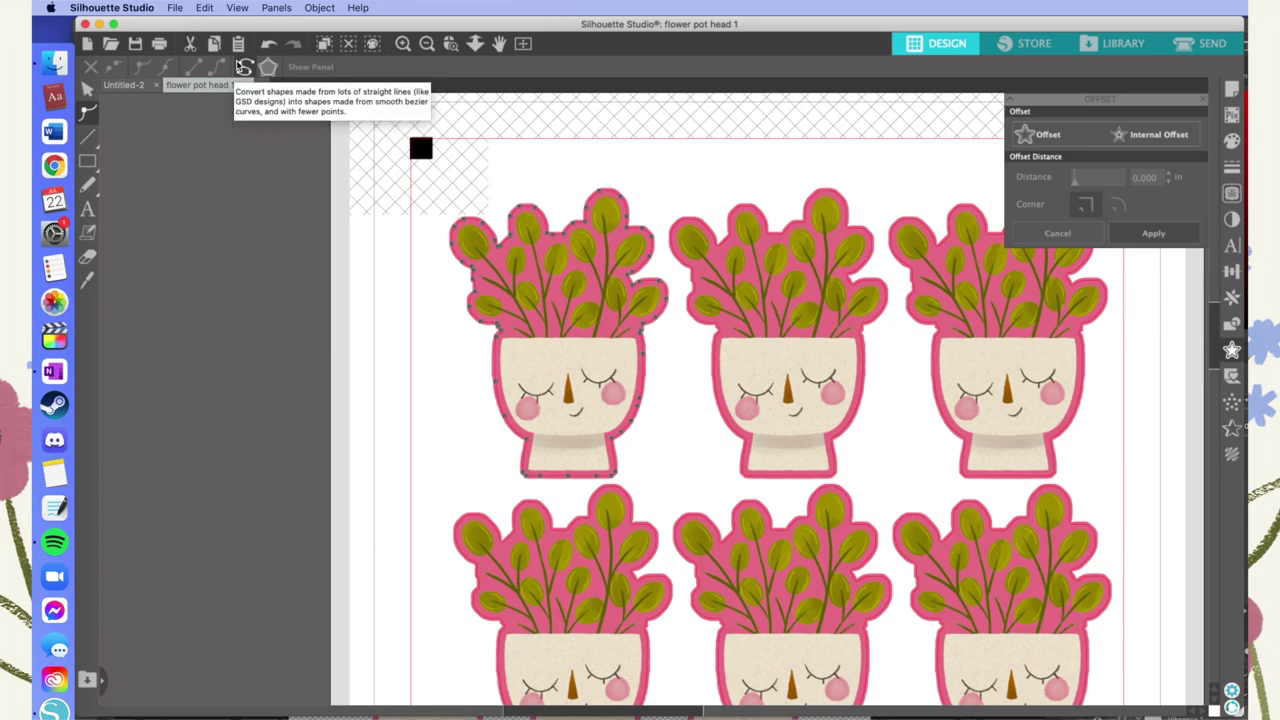
pyautogui.click(244, 66)
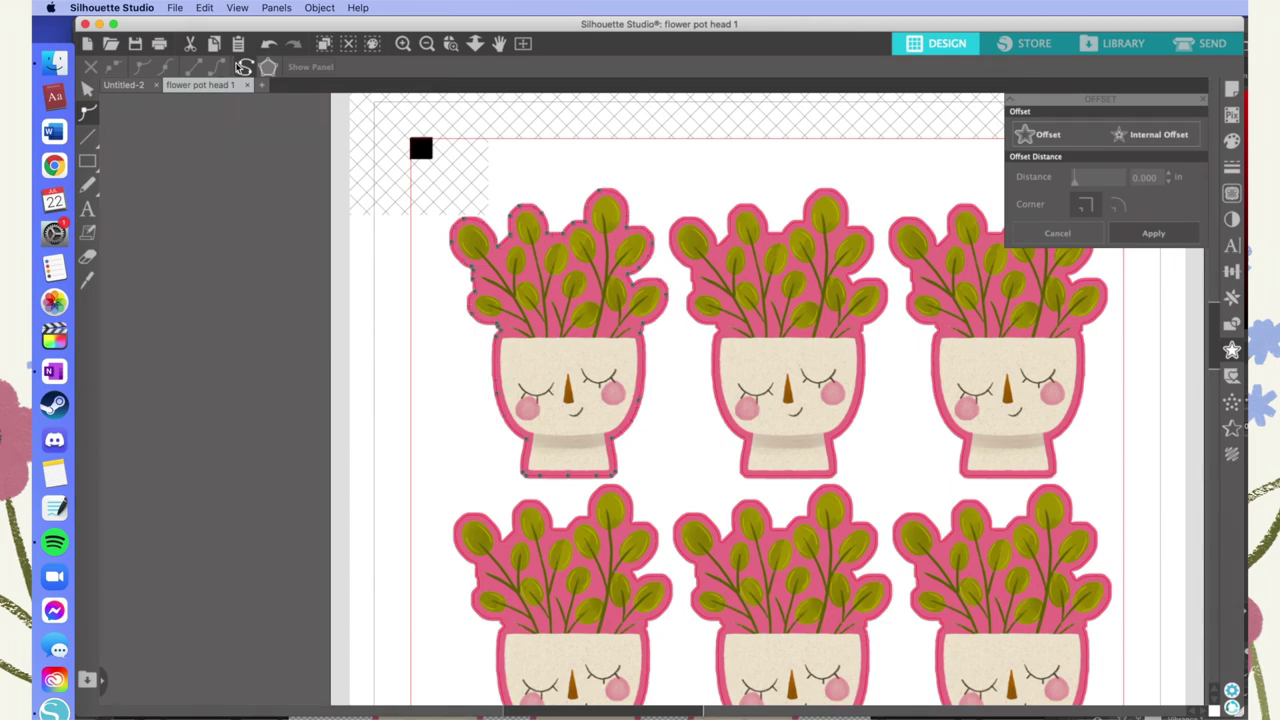
# Step: Simplify the cut lines of the remaining plant pot stickers across all rows and check the smoothed outlines
pyautogui.click(695, 284)
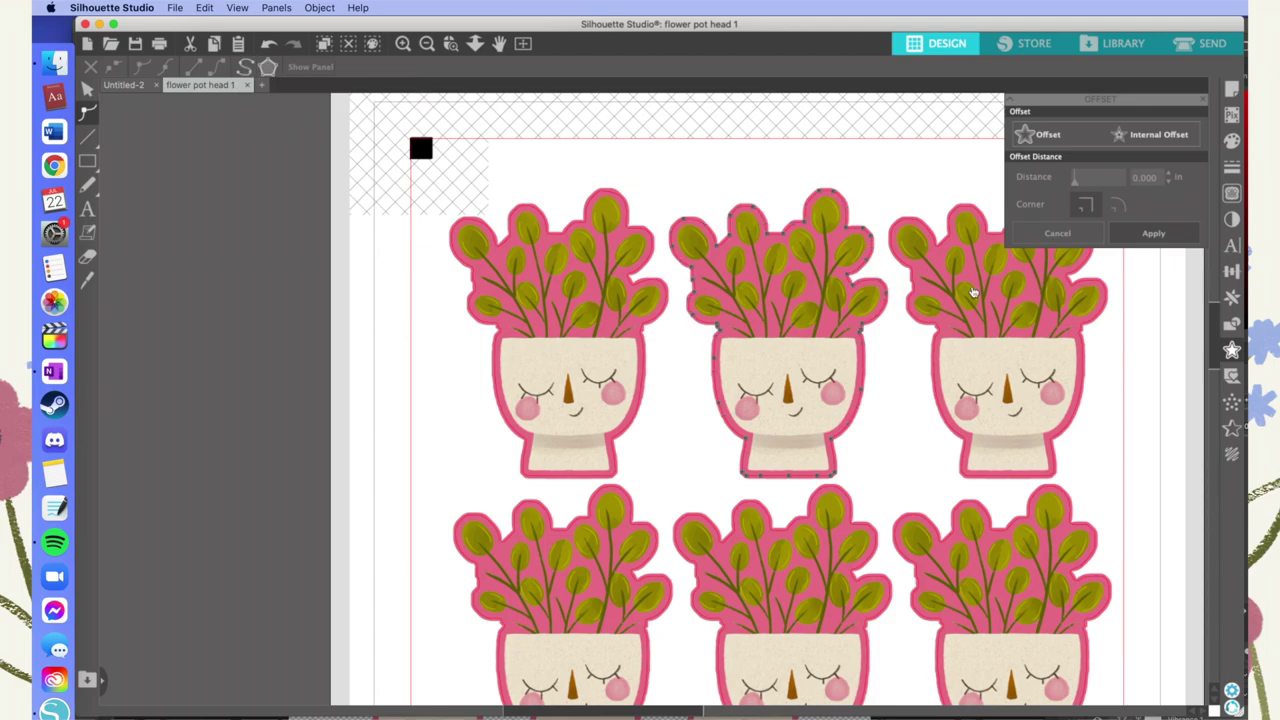
pyautogui.click(913, 281)
pyautogui.click(568, 535)
pyautogui.click(782, 533)
pyautogui.click(1006, 535)
pyautogui.scroll(-2, 760, 335)
pyautogui.scroll(-5, 758, 333)
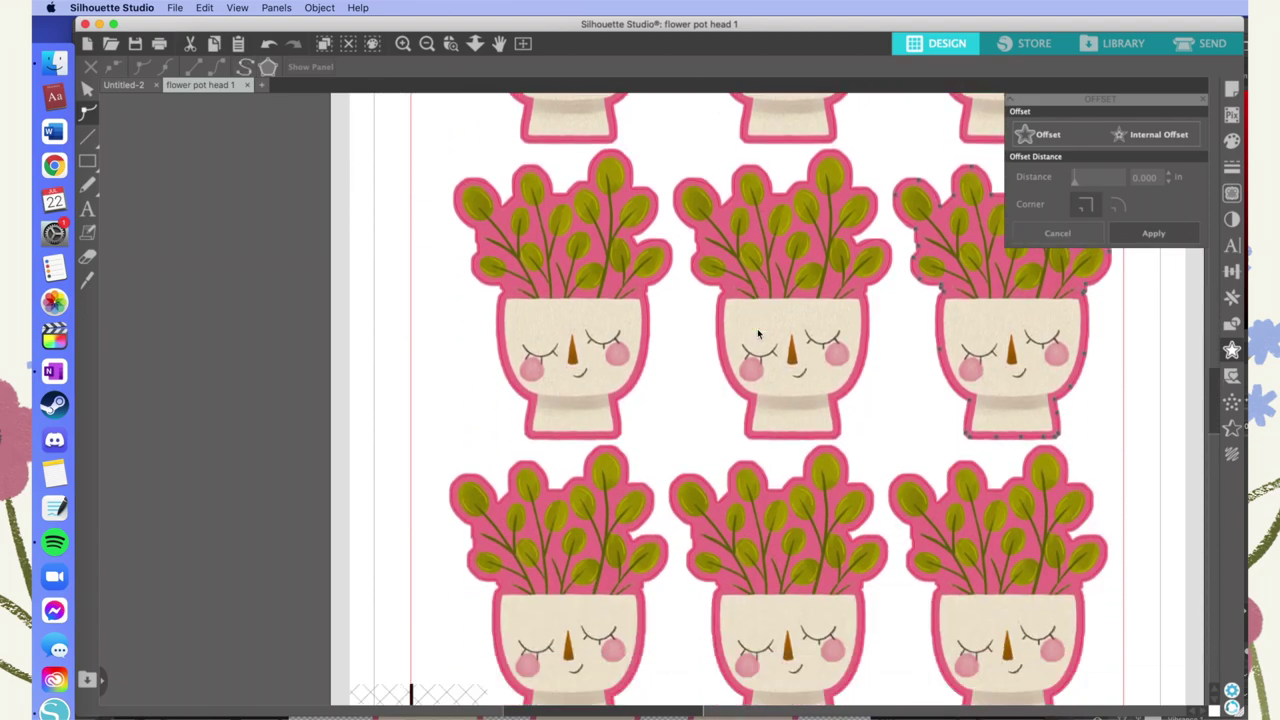
pyautogui.scroll(3, 1128, 557)
pyautogui.scroll(3, 1128, 557)
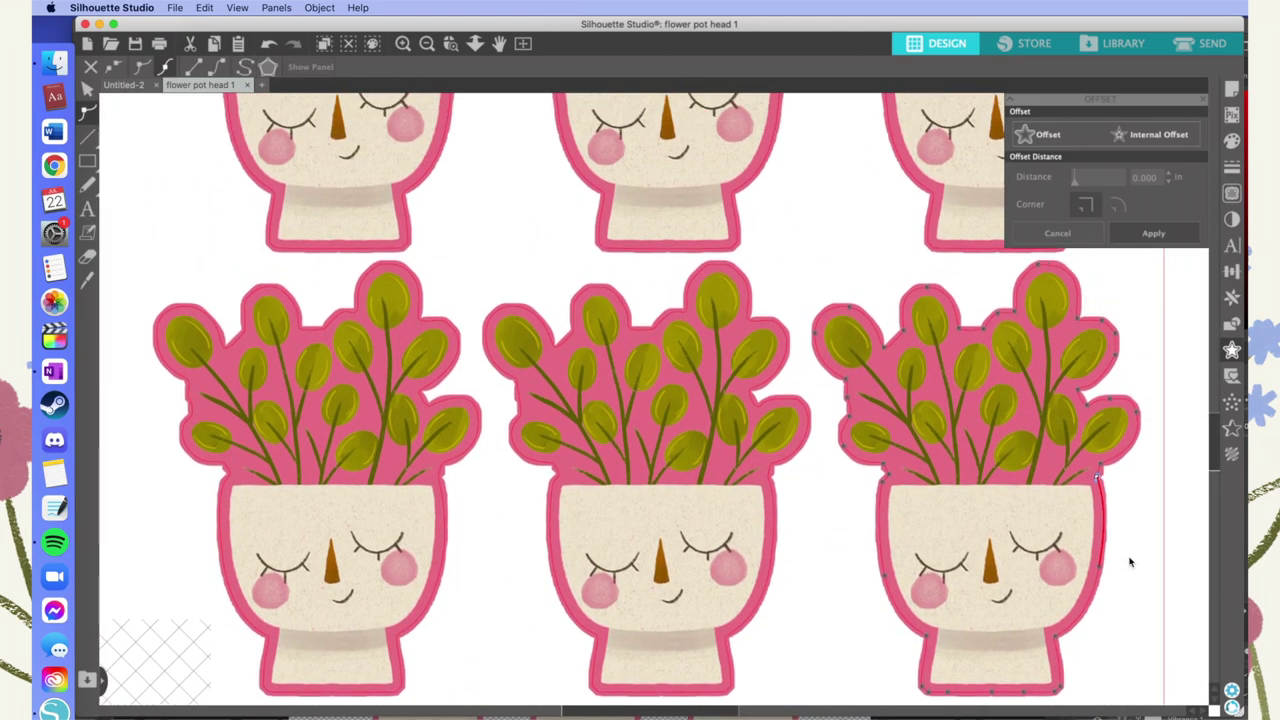
pyautogui.scroll(5, 1130, 562)
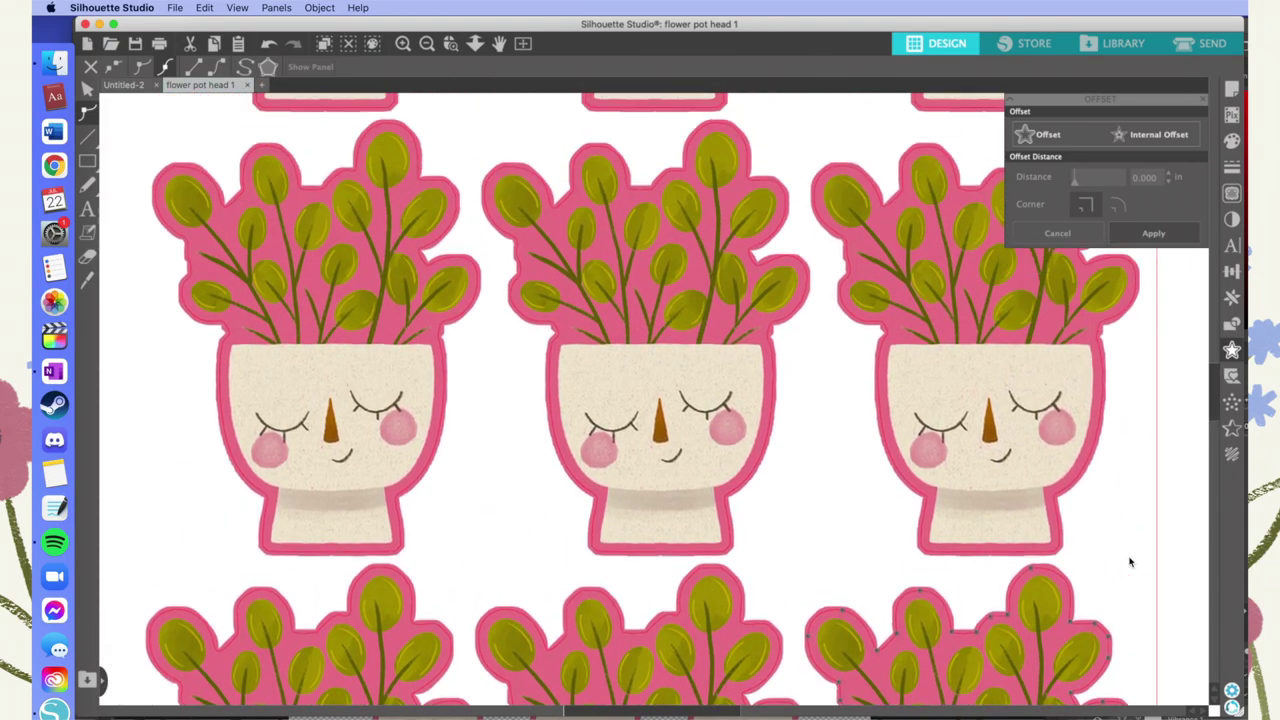
pyautogui.scroll(3, 1130, 562)
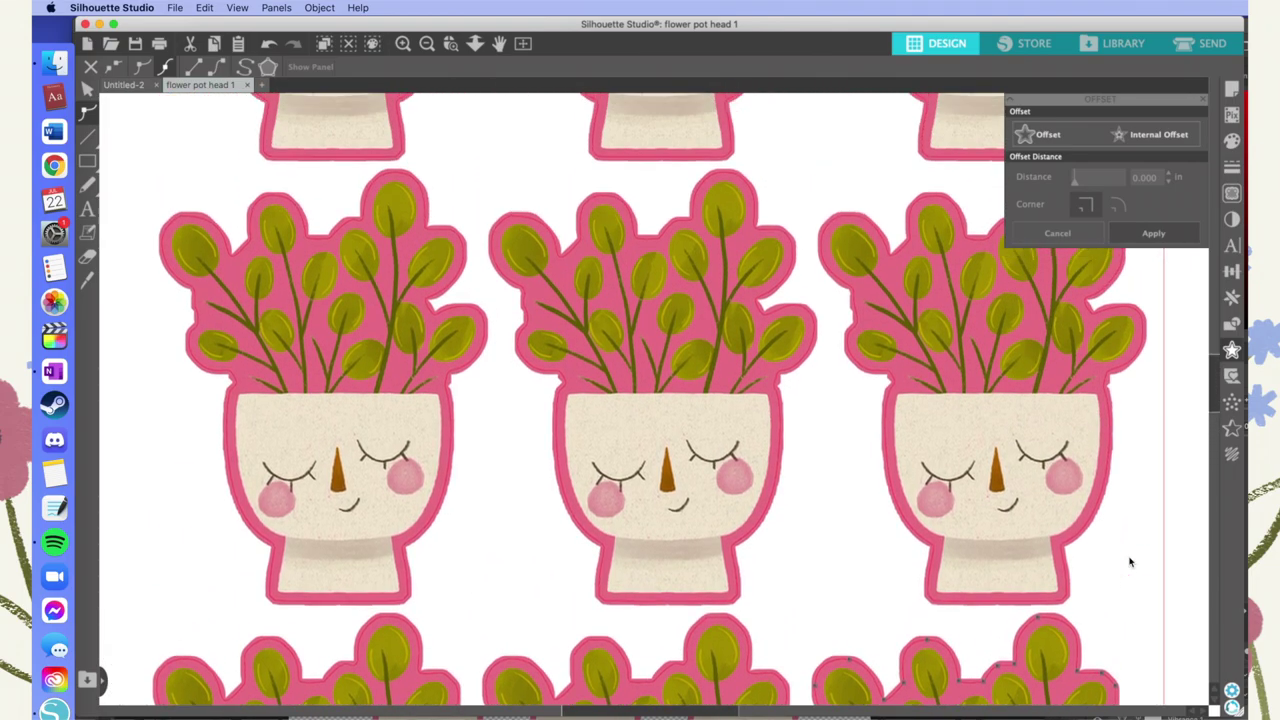
pyautogui.scroll(5, 1130, 562)
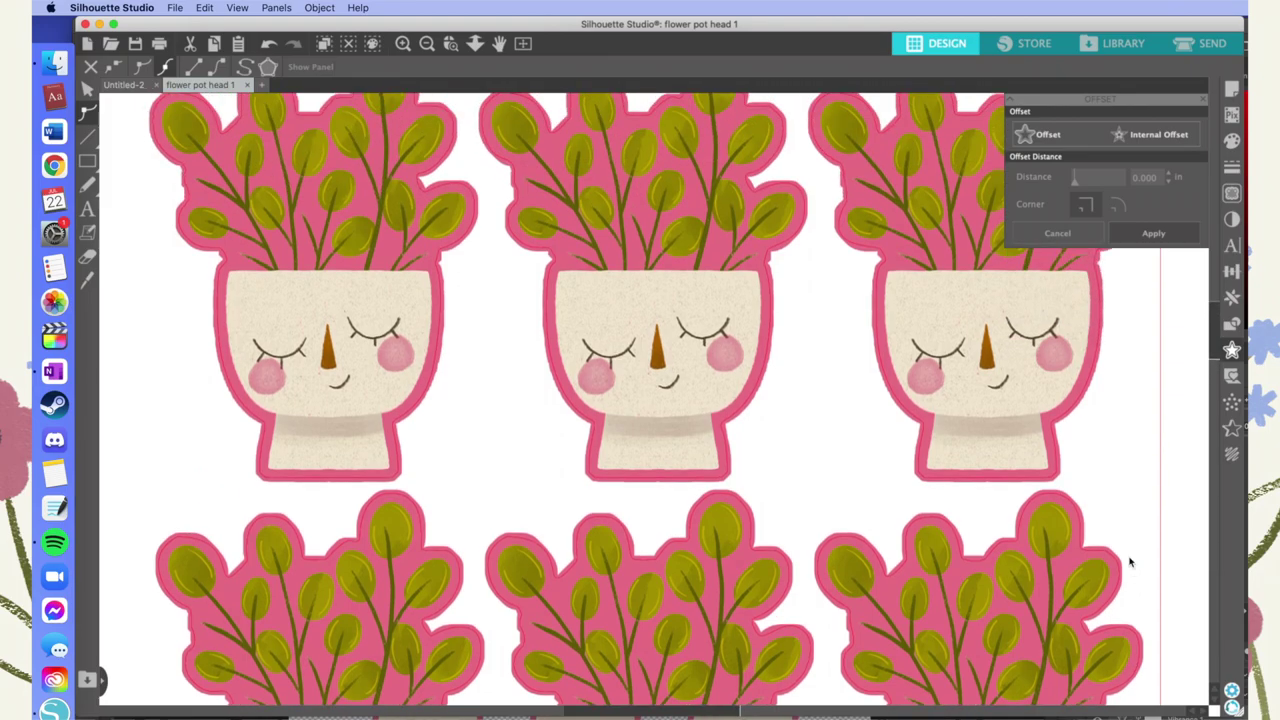
pyautogui.scroll(3, 1130, 562)
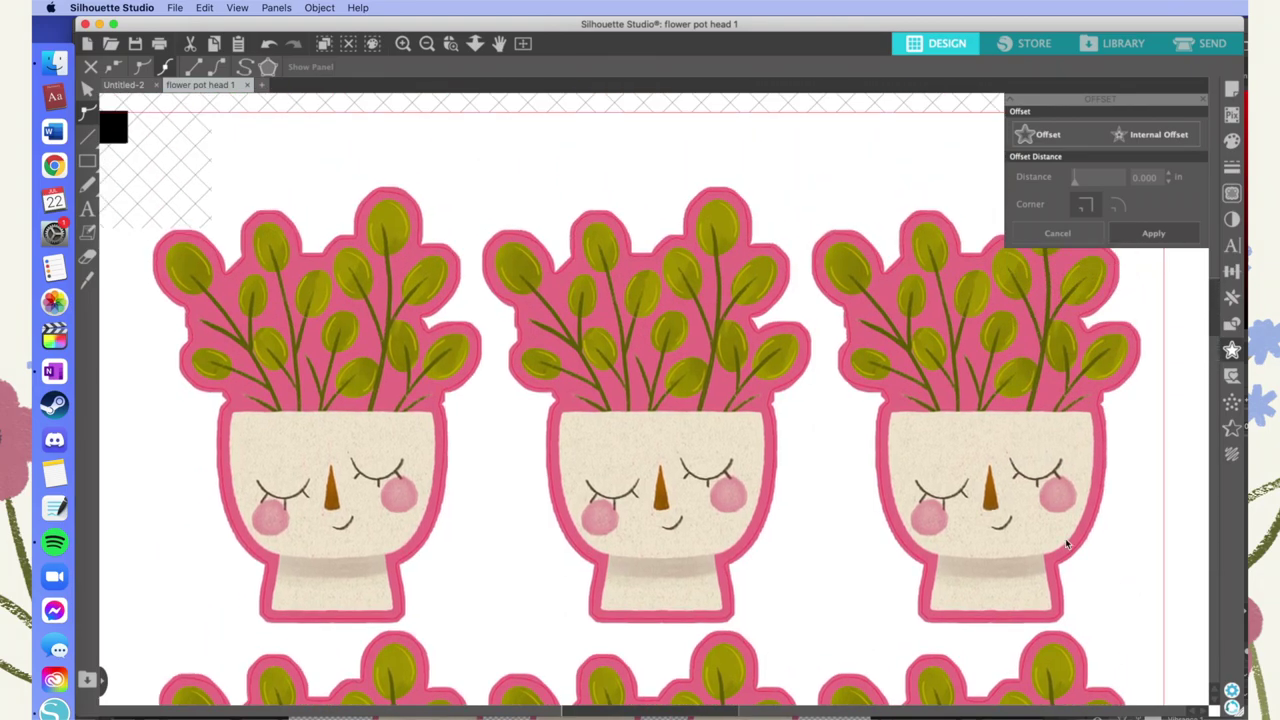
# Step: Open the cutting setup for the sheet, browse the available materials and keep koala white vinyl as the material
pyautogui.click(1203, 50)
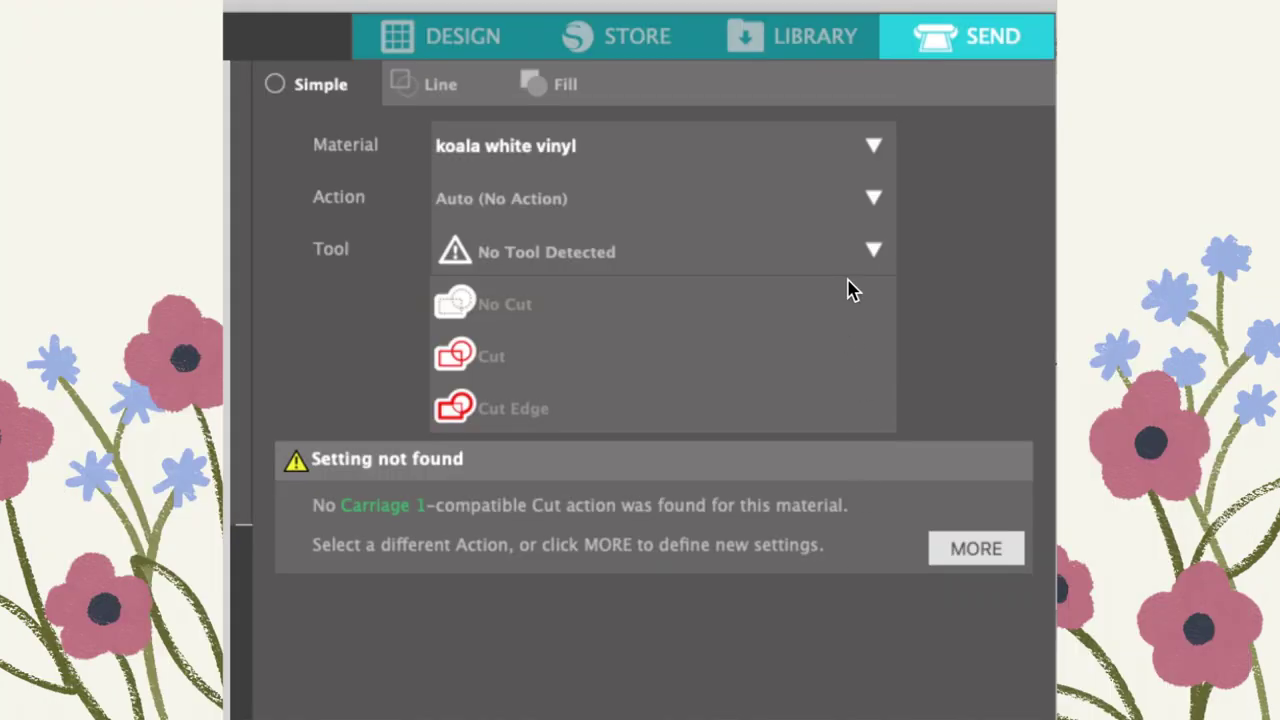
pyautogui.click(1149, 98)
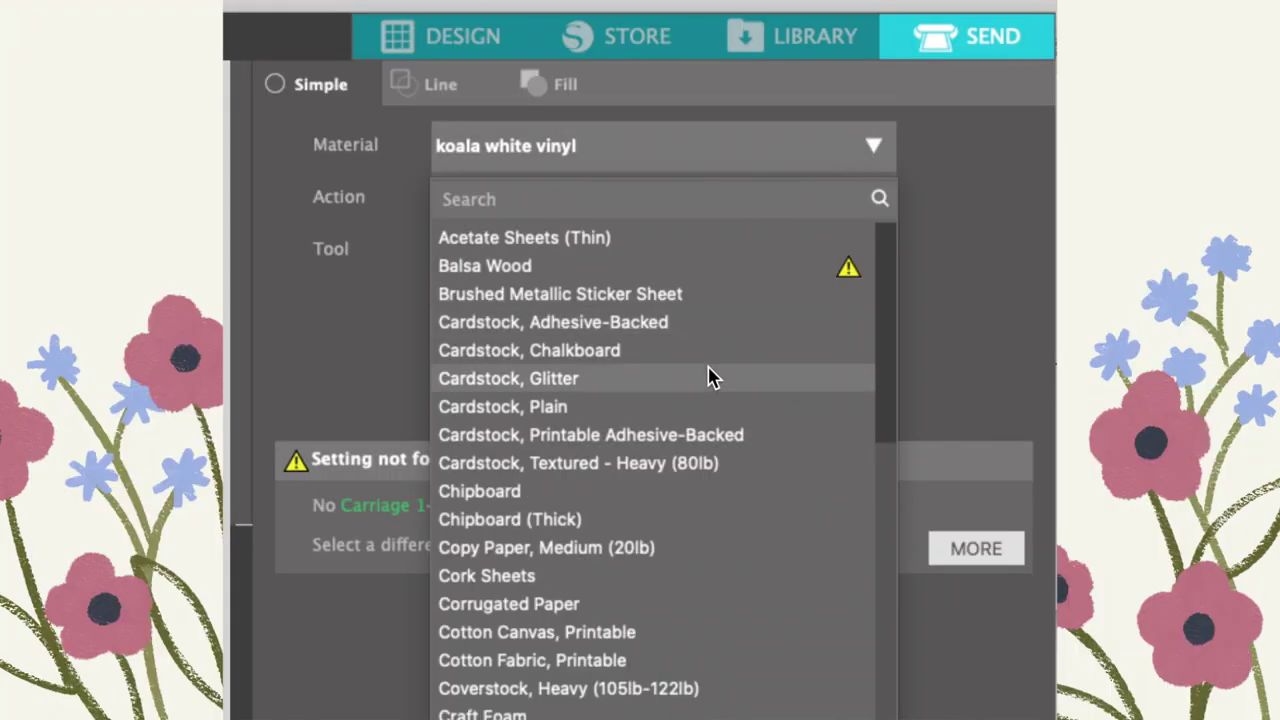
pyautogui.scroll(-5, 710, 377)
pyautogui.scroll(-8, 710, 377)
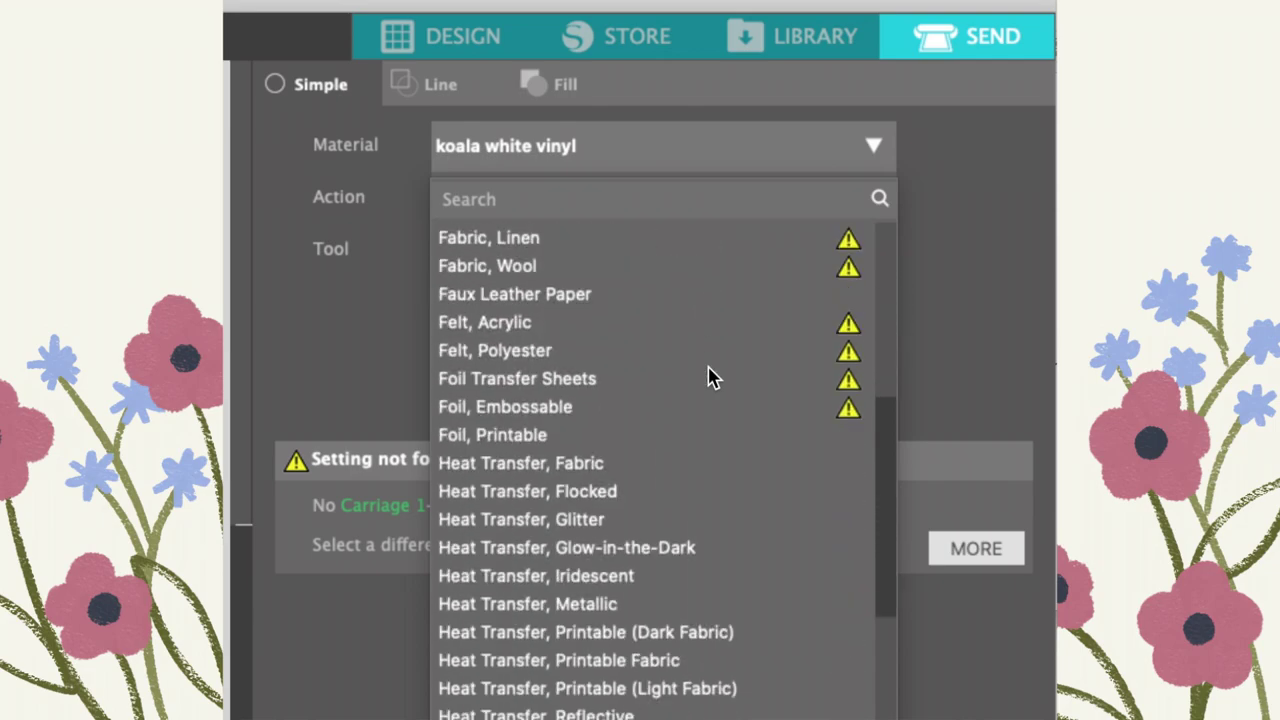
pyautogui.scroll(-3, 710, 377)
pyautogui.scroll(-4, 710, 377)
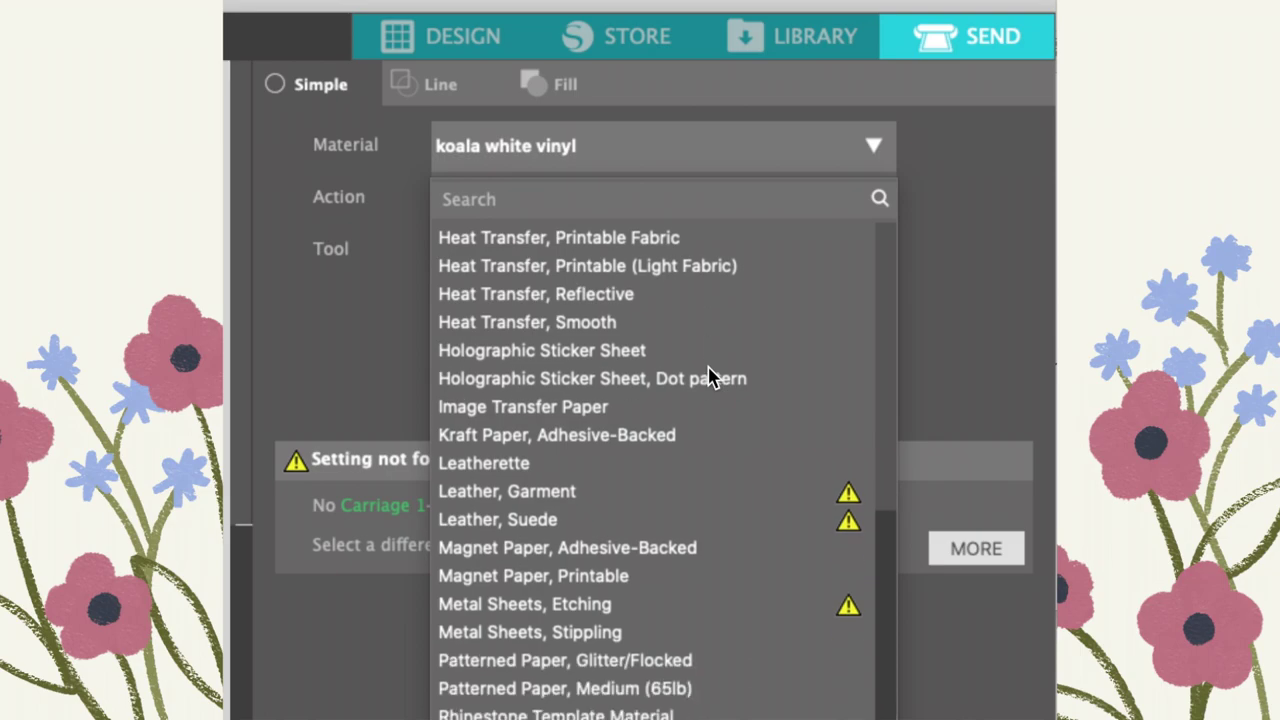
pyautogui.scroll(-4, 710, 377)
pyautogui.scroll(-10, 710, 377)
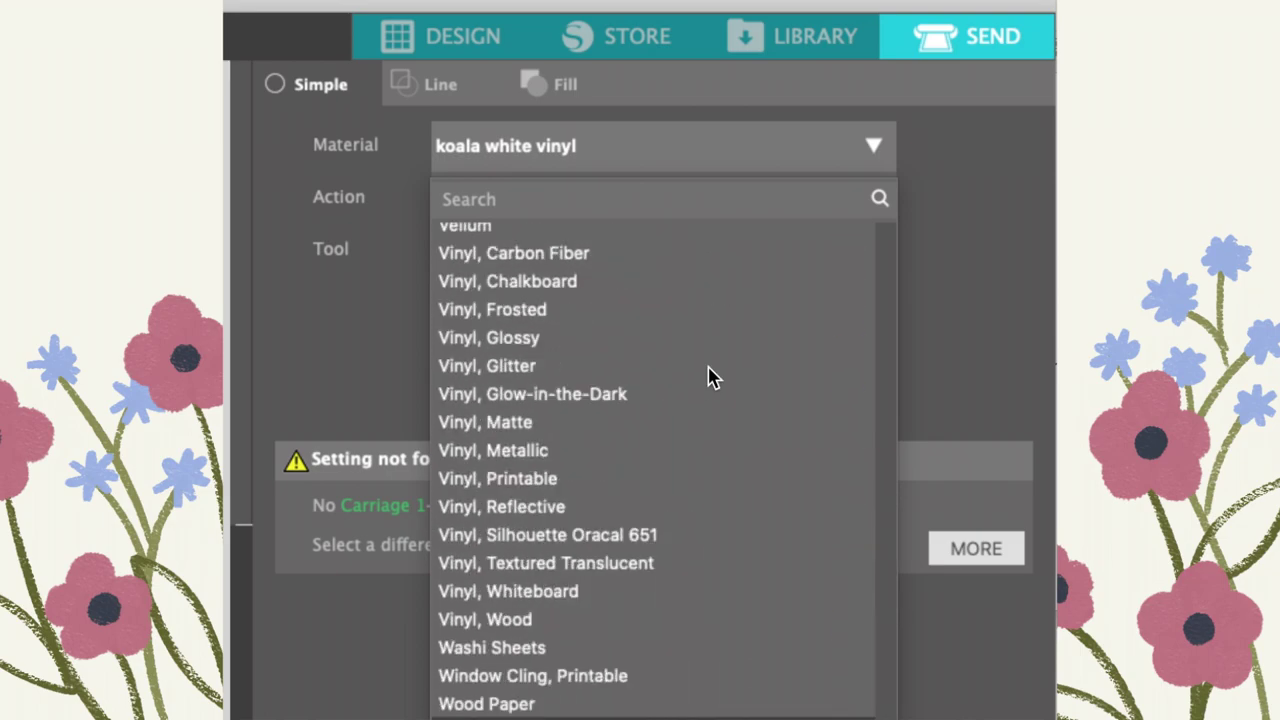
pyautogui.click(618, 156)
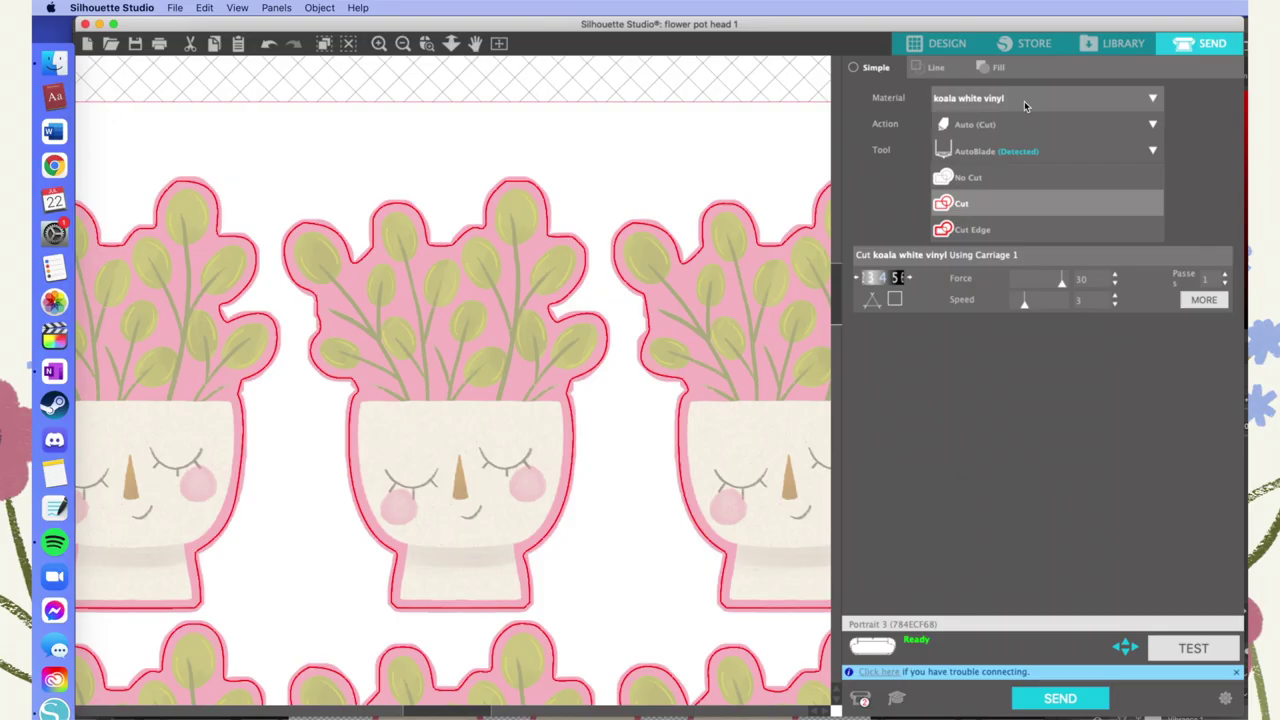